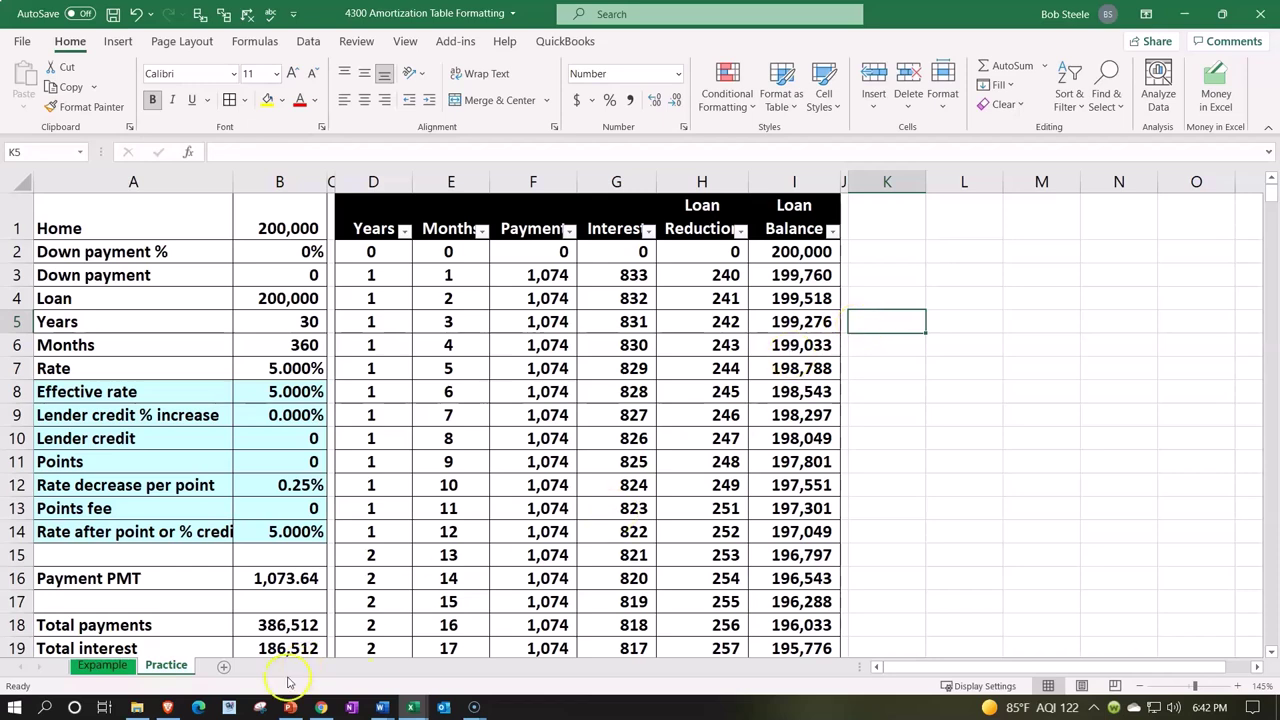
Review the Practice sheet's loan inputs, including the Years cell, and inspect the Payment PMT formula in B16.
left_click(101, 660)
left_click(164, 666)
left_click(70, 464)
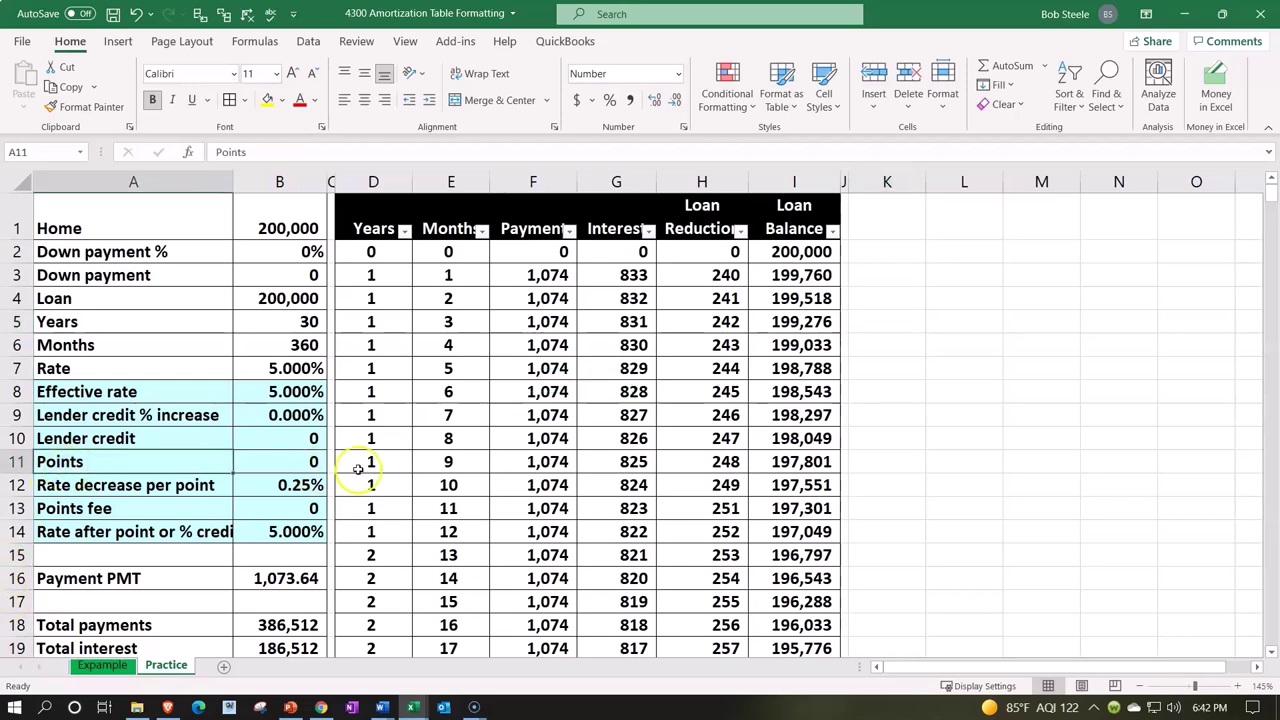
left_click(437, 476)
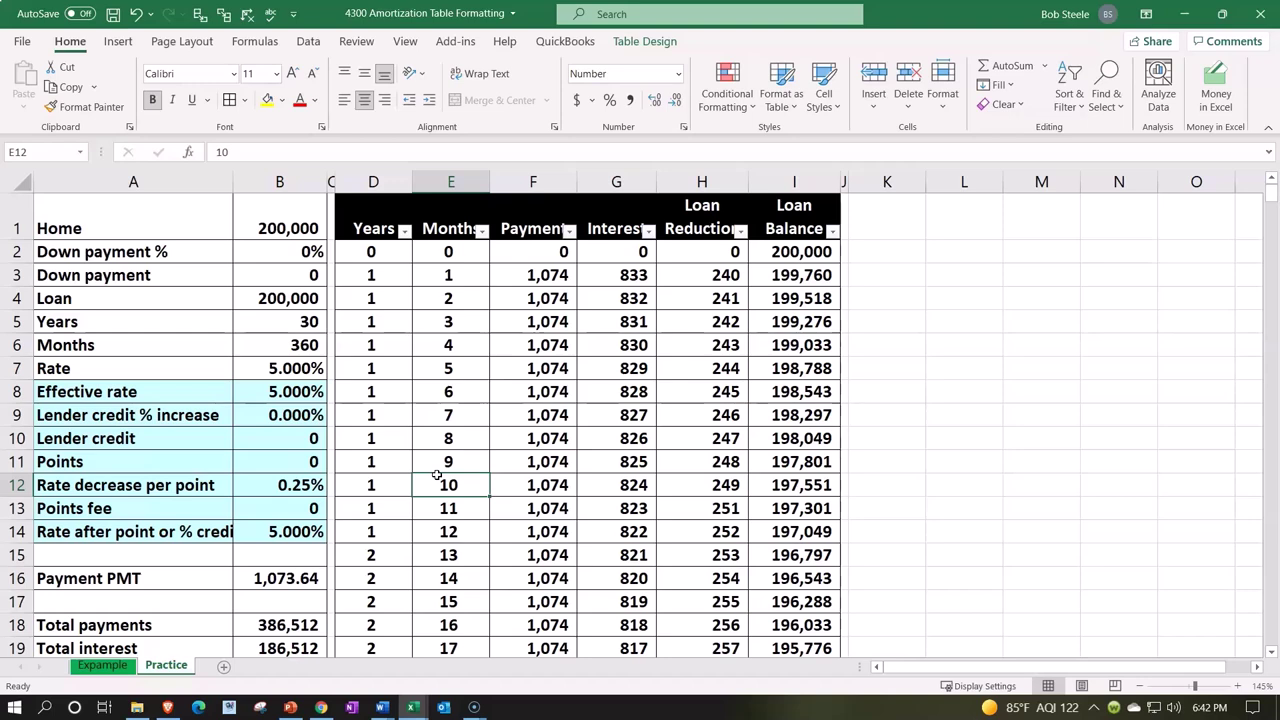
left_click(305, 322)
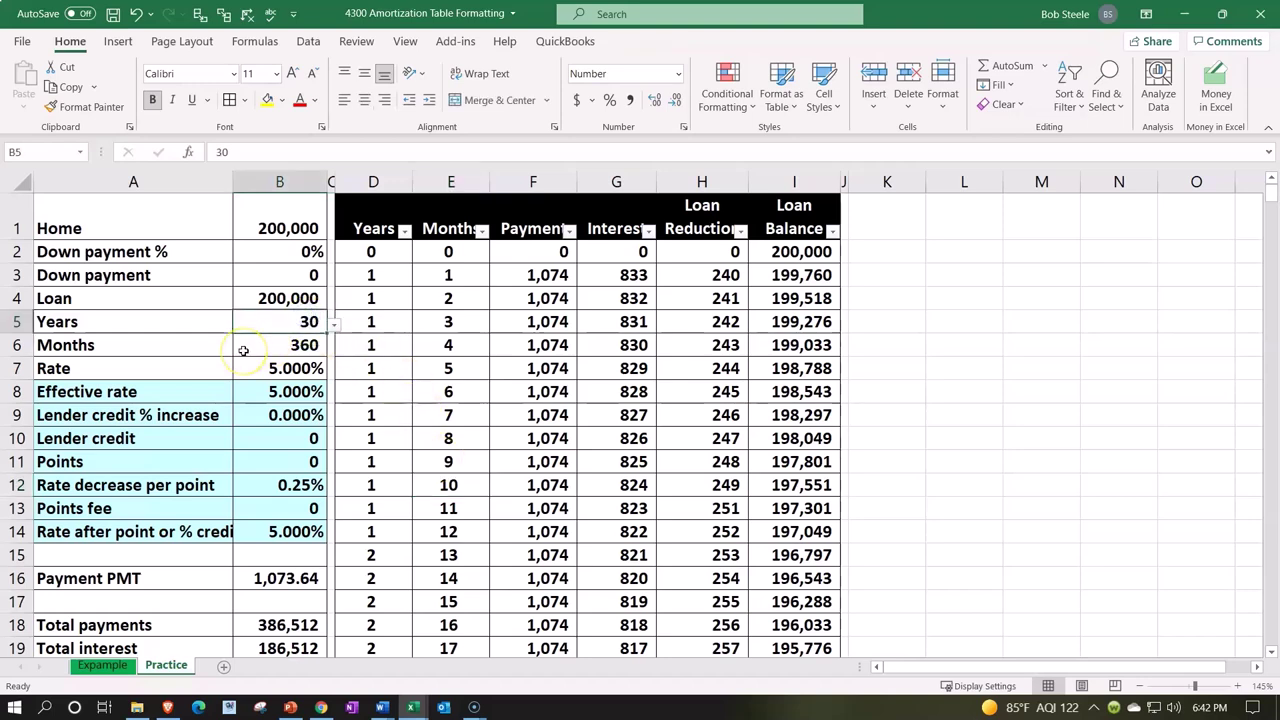
left_click(275, 587)
scroll(277, 590, "down", 1)
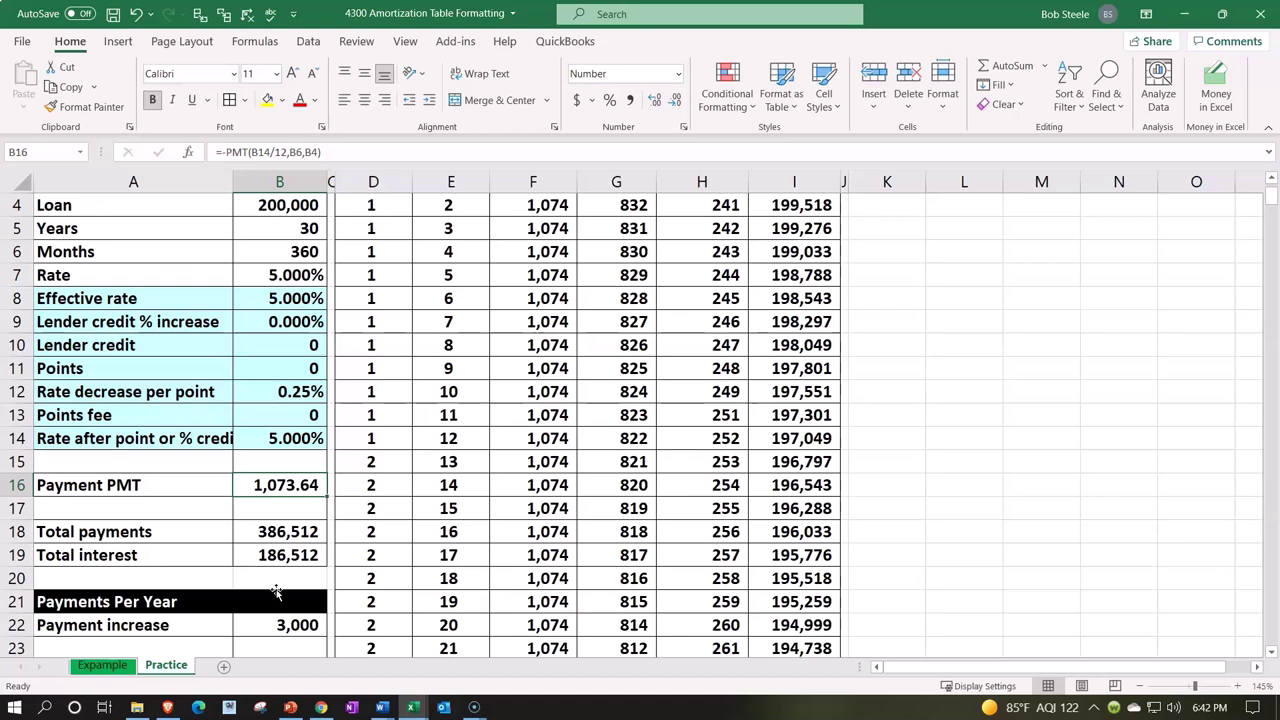
Examine the amortization table rows around month 360 and the Loan Balance cells for year 31.
left_click(650, 455)
scroll(651, 452, "down", 1)
scroll(651, 452, "down", 20)
scroll(650, 449, "down", 20)
scroll(650, 449, "down", 20)
scroll(650, 449, "down", 20)
scroll(650, 449, "down", 6)
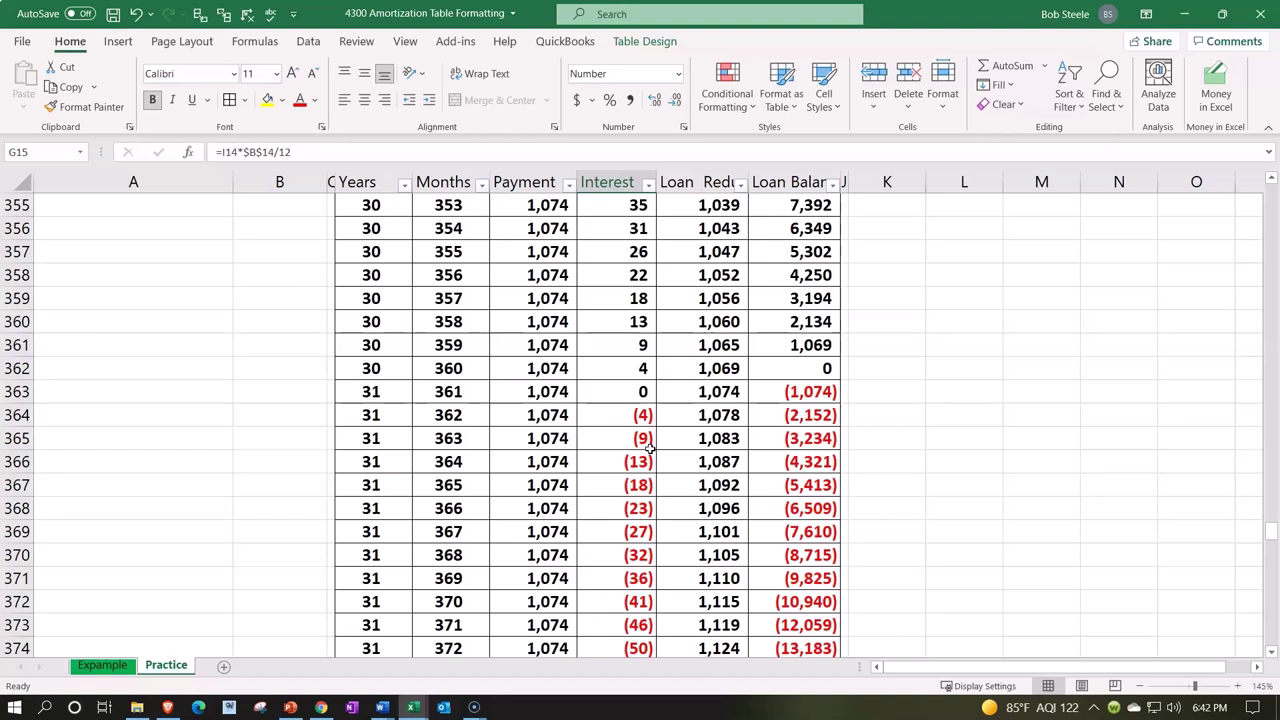
left_click_drag(836, 415, 818, 488)
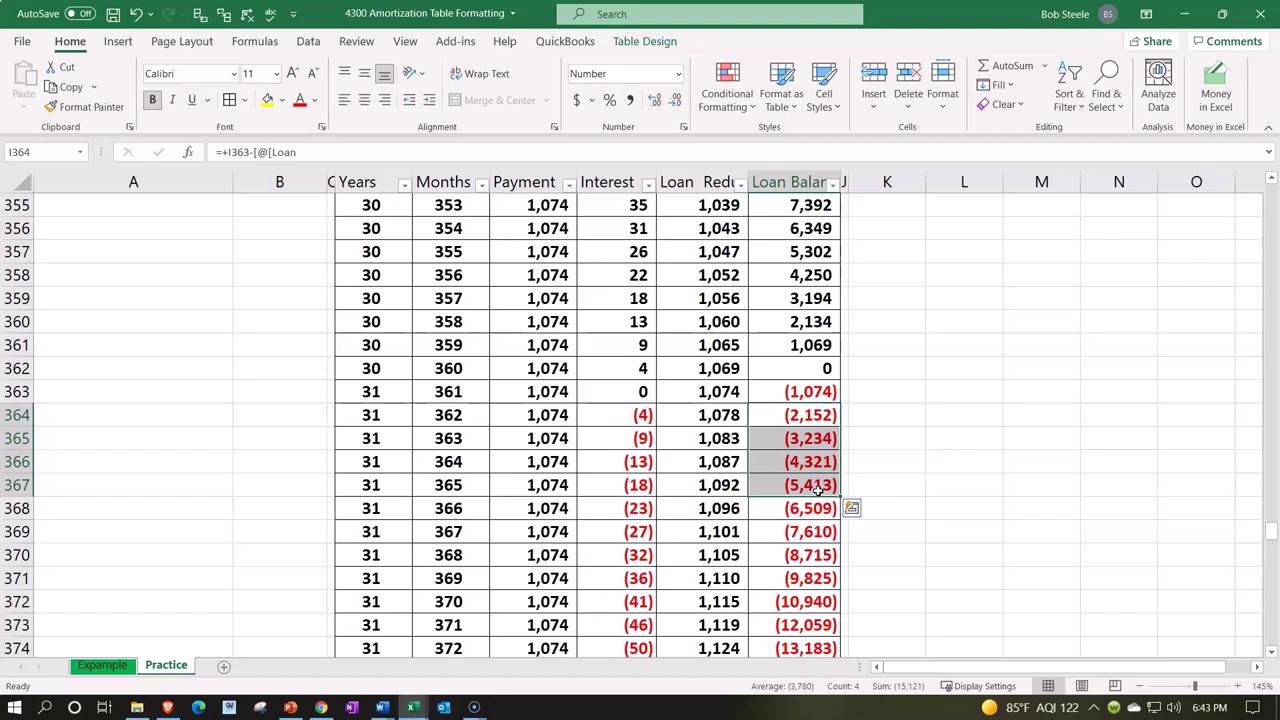
left_click_drag(362, 370, 766, 369)
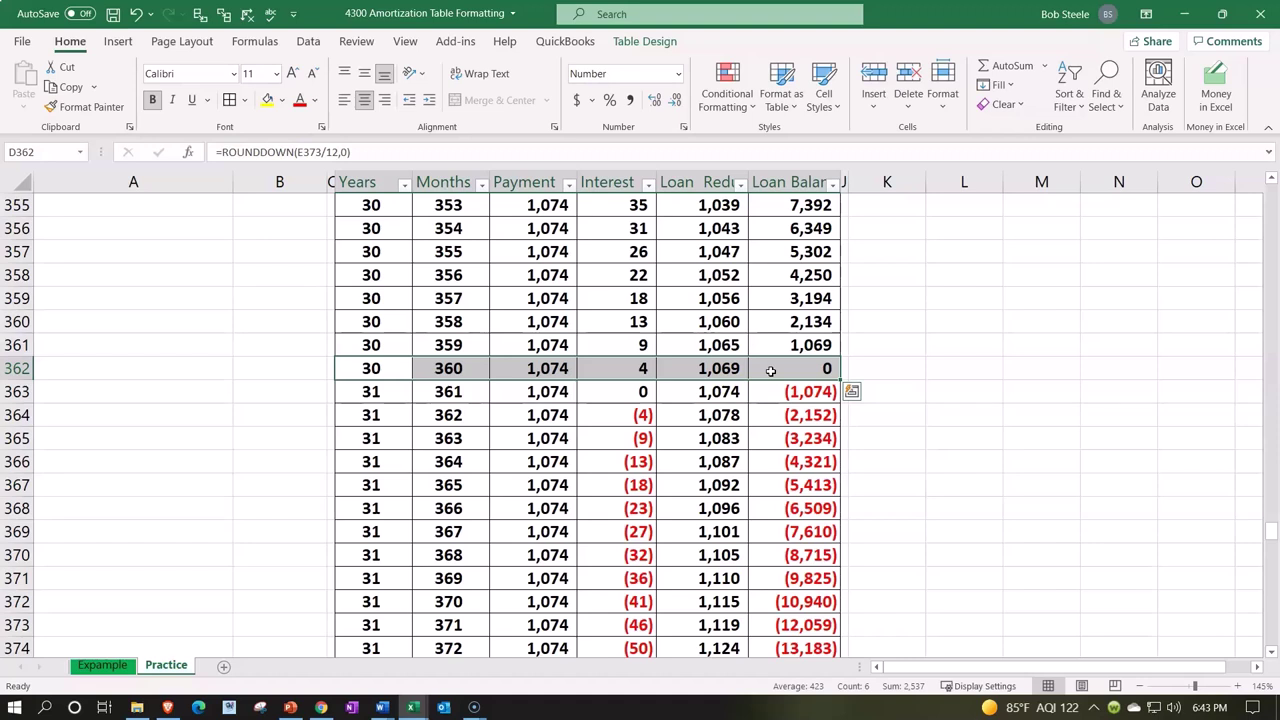
left_click(797, 519)
Inspect the formulas behind the monthly payment, Total payments and Total interest in B16, B18 and B19.
left_click_drag(1271, 541, 1268, 195)
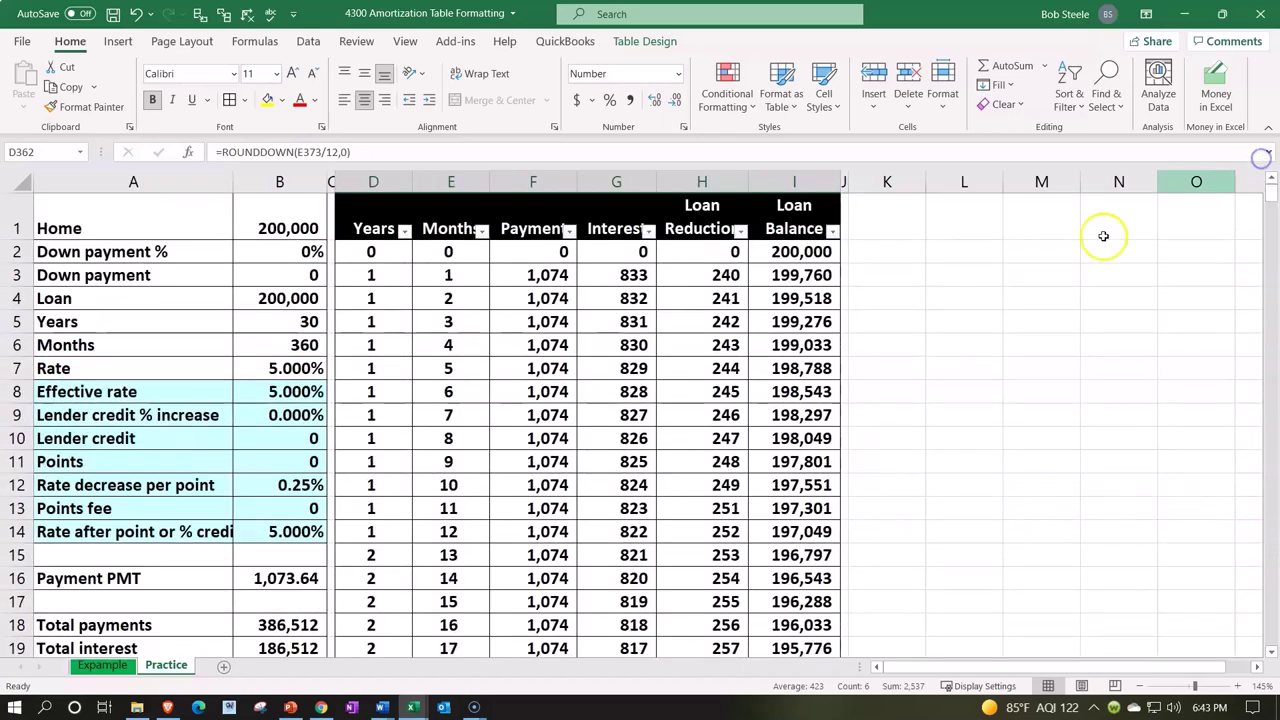
scroll(700, 485, "down", 2)
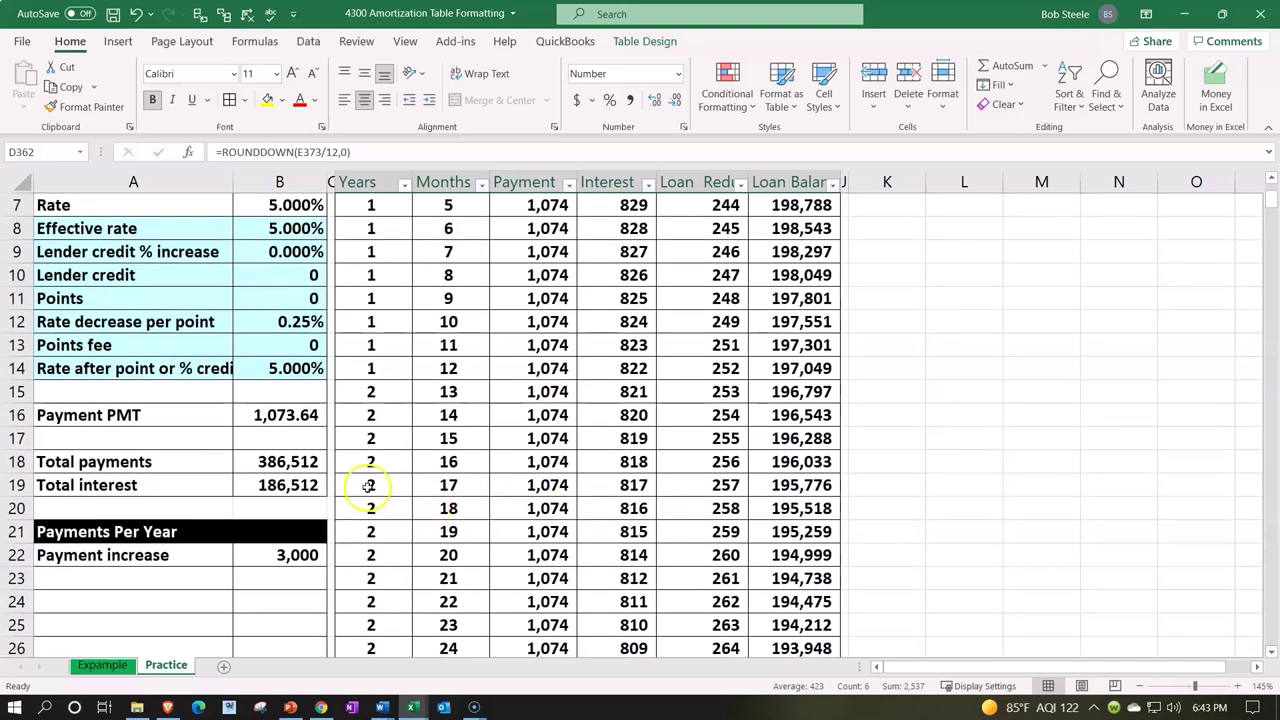
left_click(300, 460)
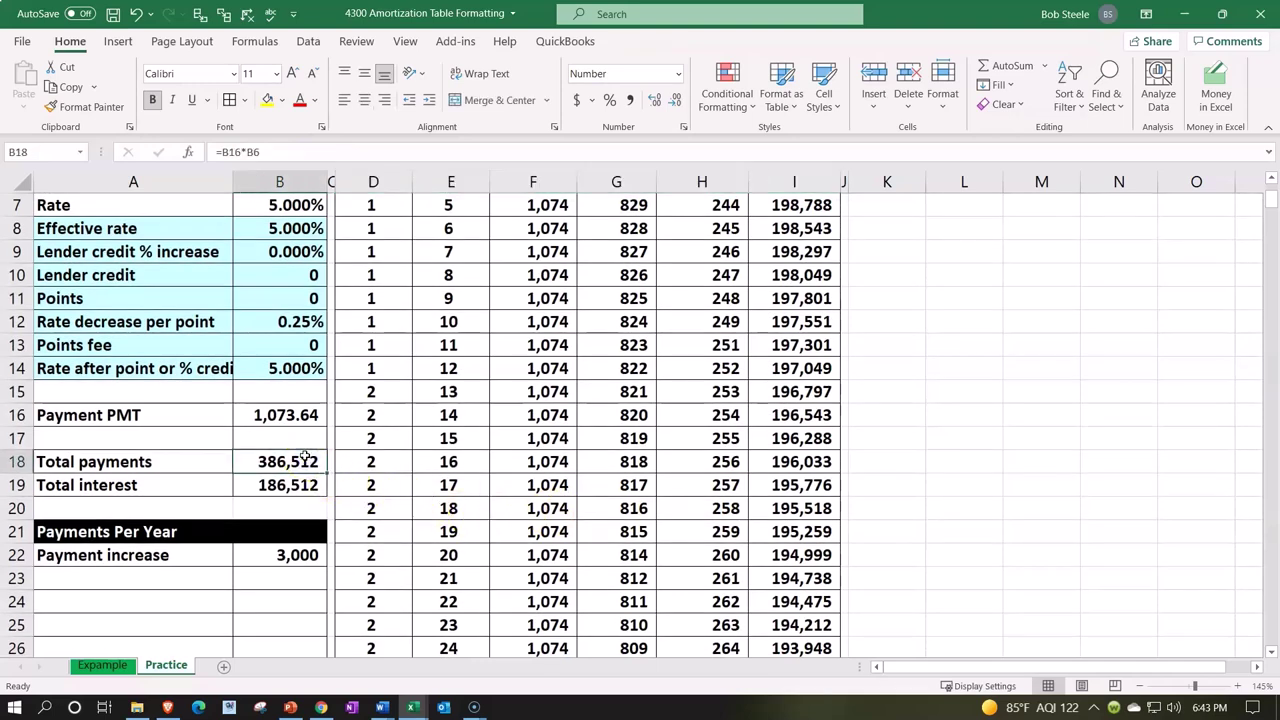
left_click(296, 420)
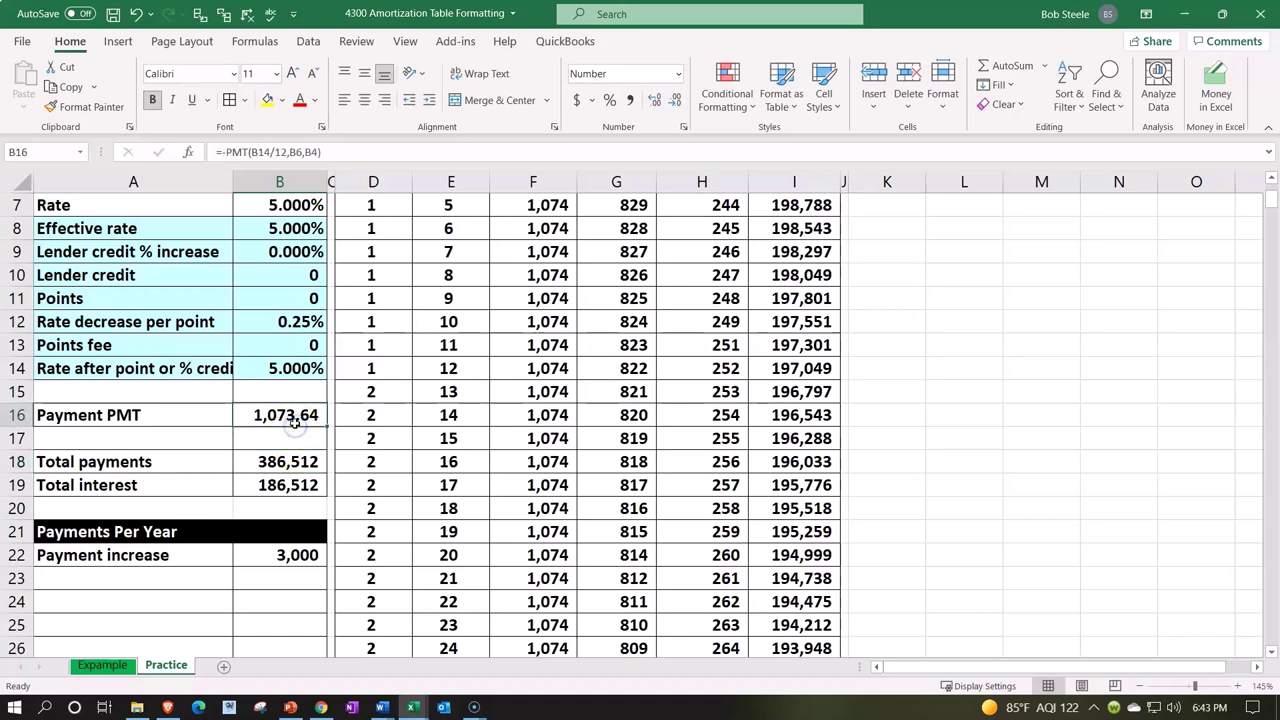
scroll(293, 422, "up", 1)
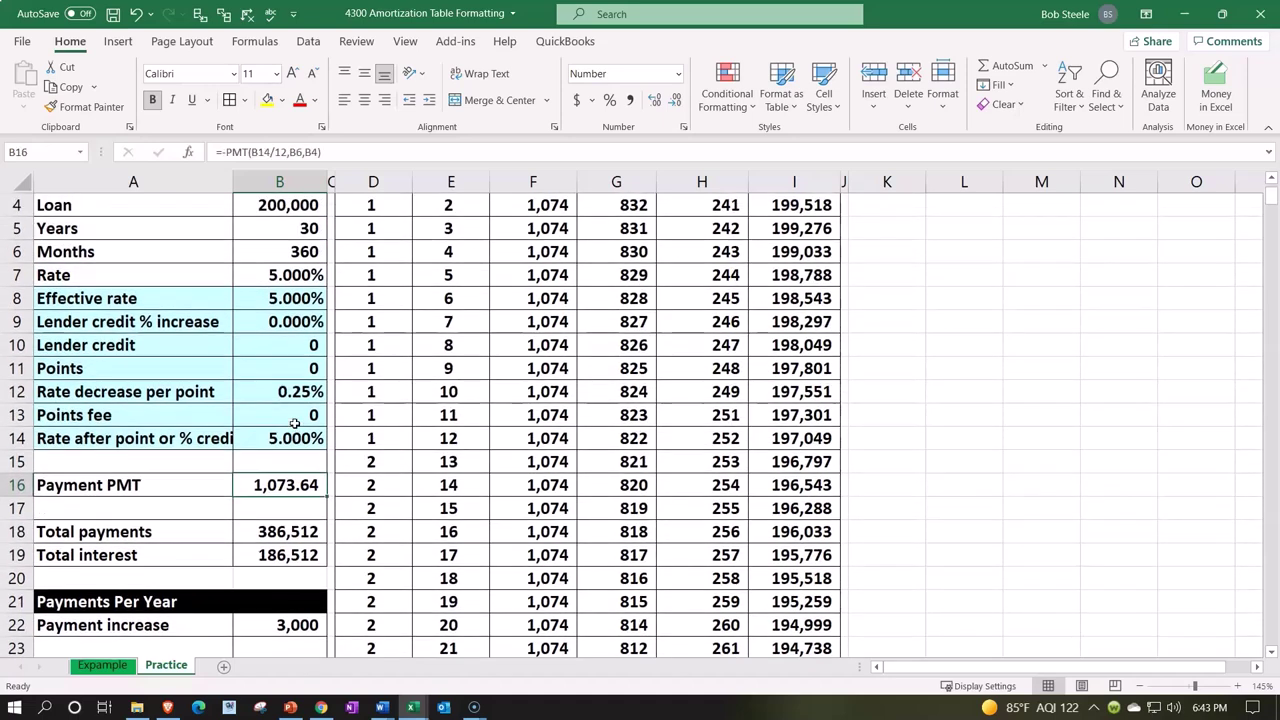
left_click(310, 251)
left_click(306, 484)
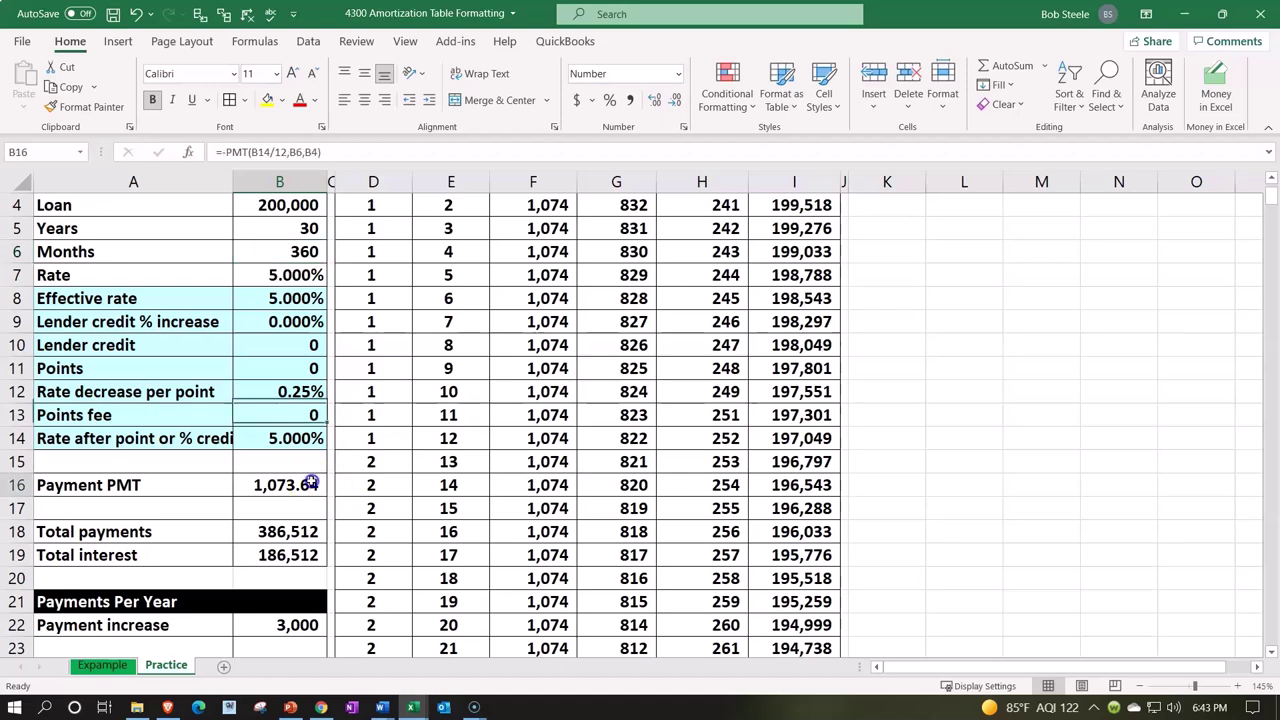
left_click(303, 552)
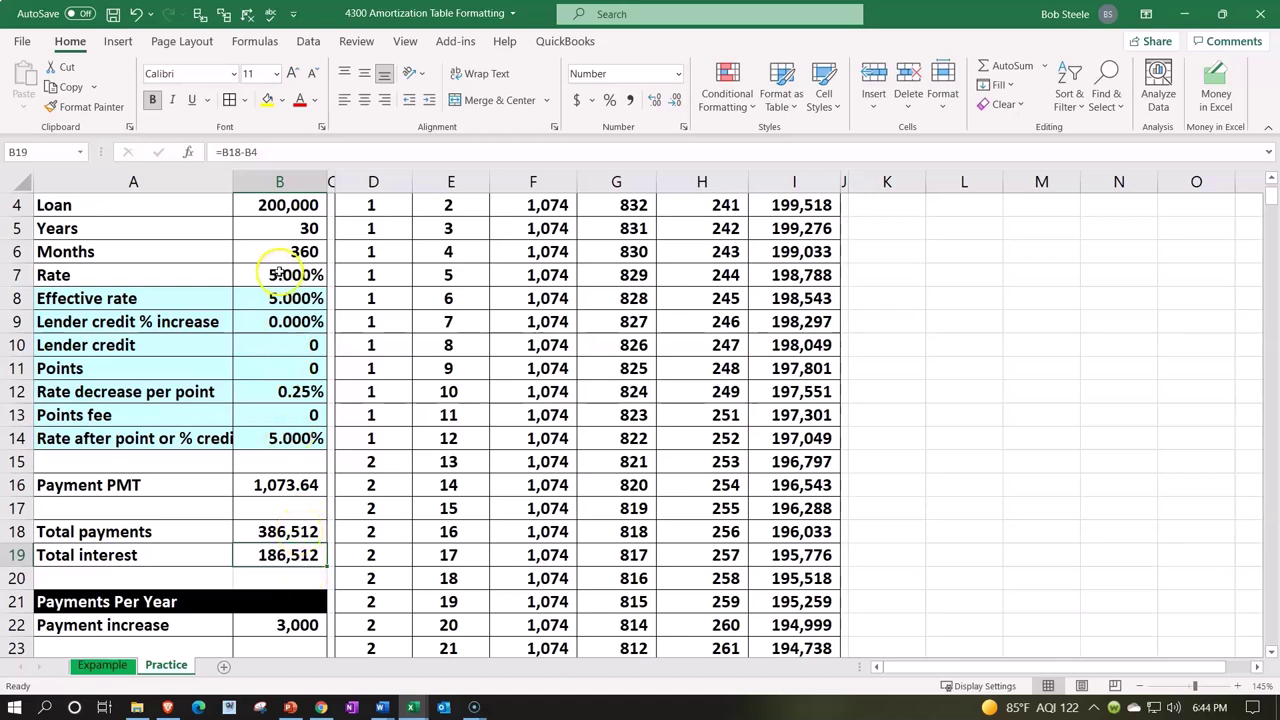
double_click(308, 557)
key("Return")
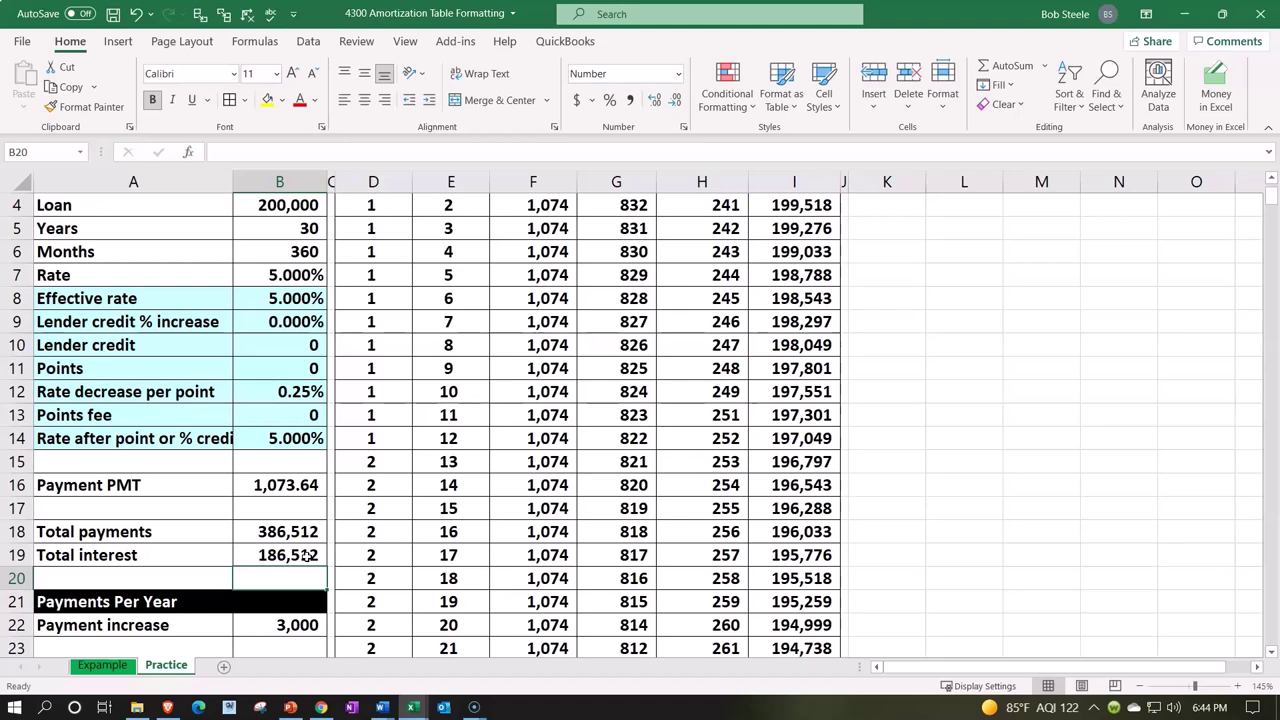
Inspect the month 1 formulas for Loan Balance in I3 and Payment in F3 of the amortization table.
left_click(608, 513)
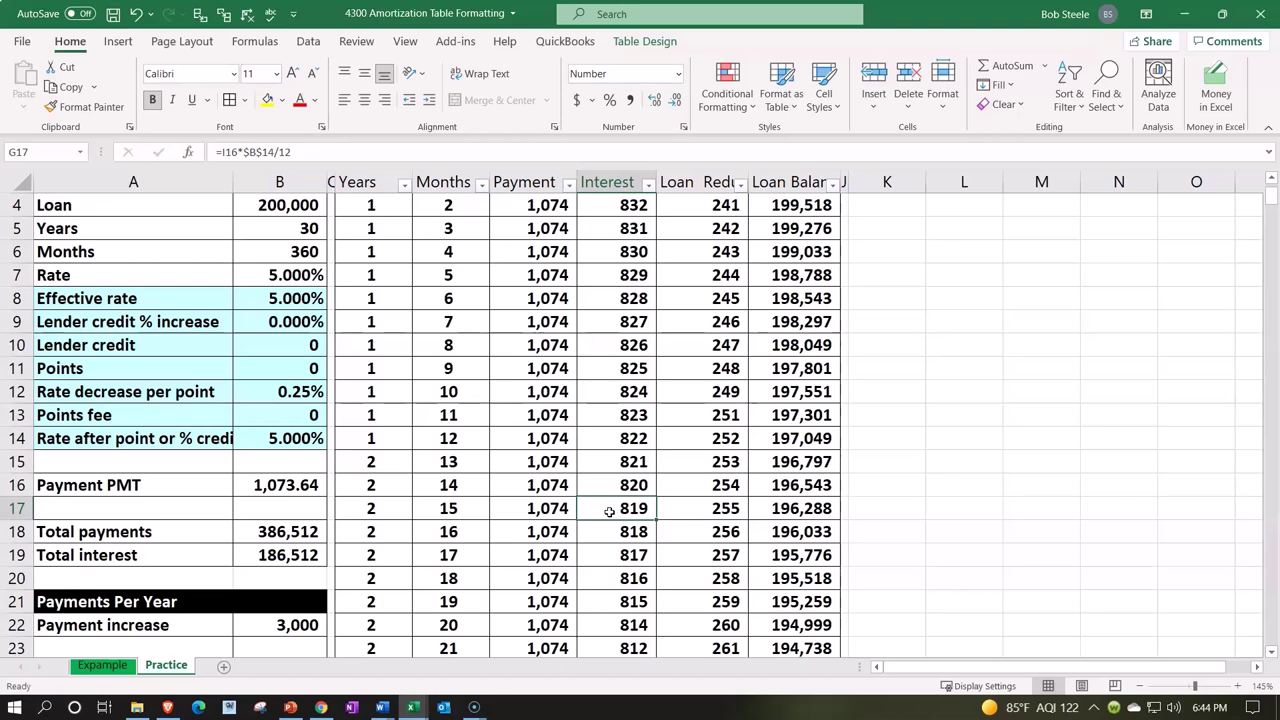
scroll(609, 511, "up", 1)
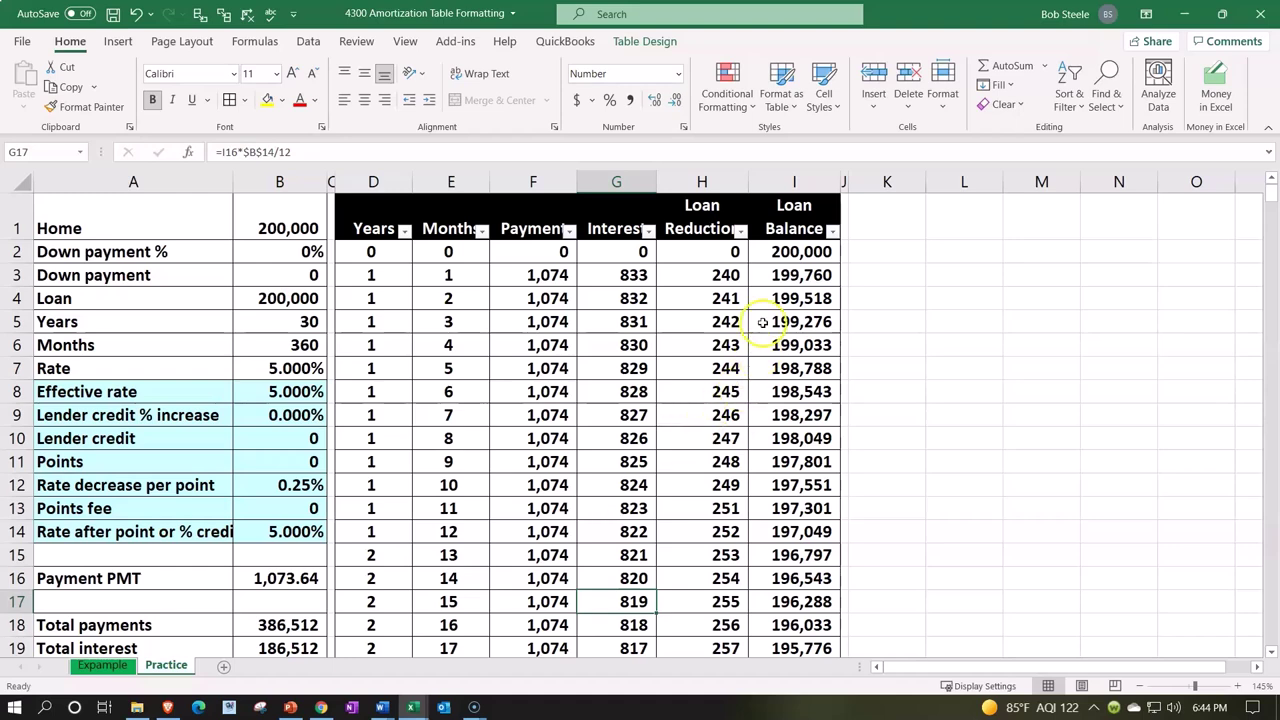
left_click(793, 281)
type("=+")
key("Up")
type("-")
key("Left")
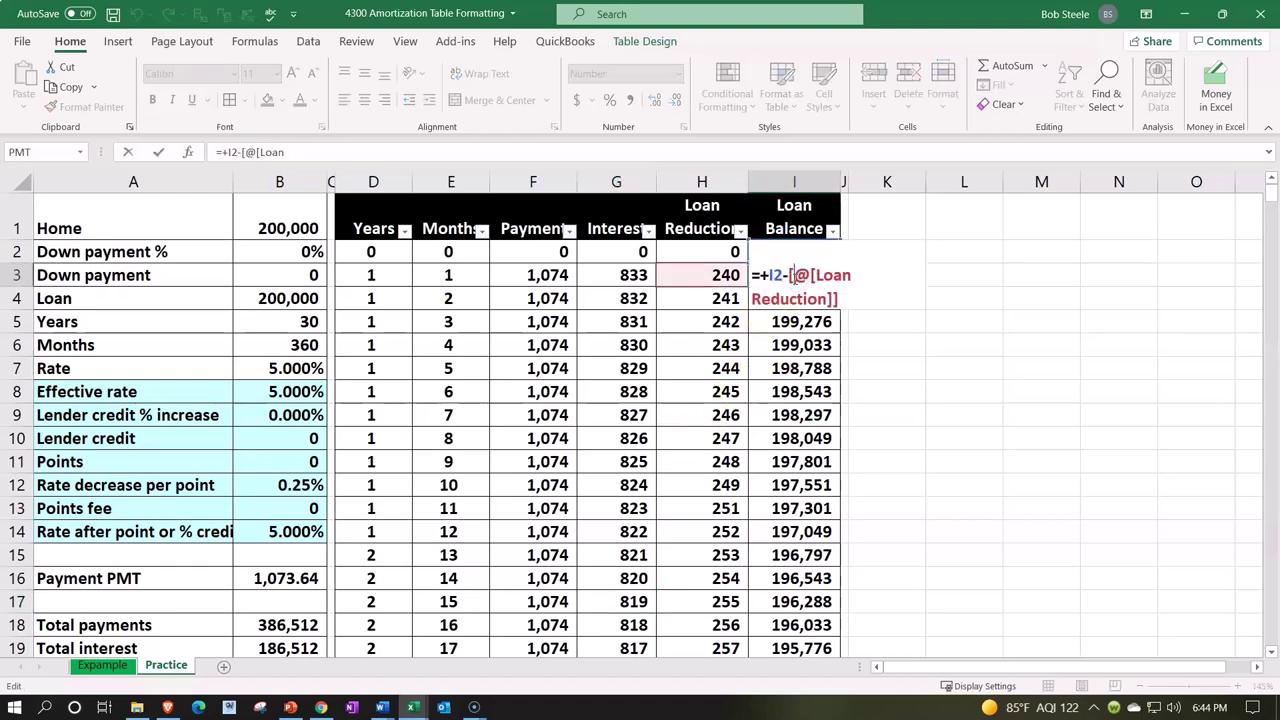
key("Return")
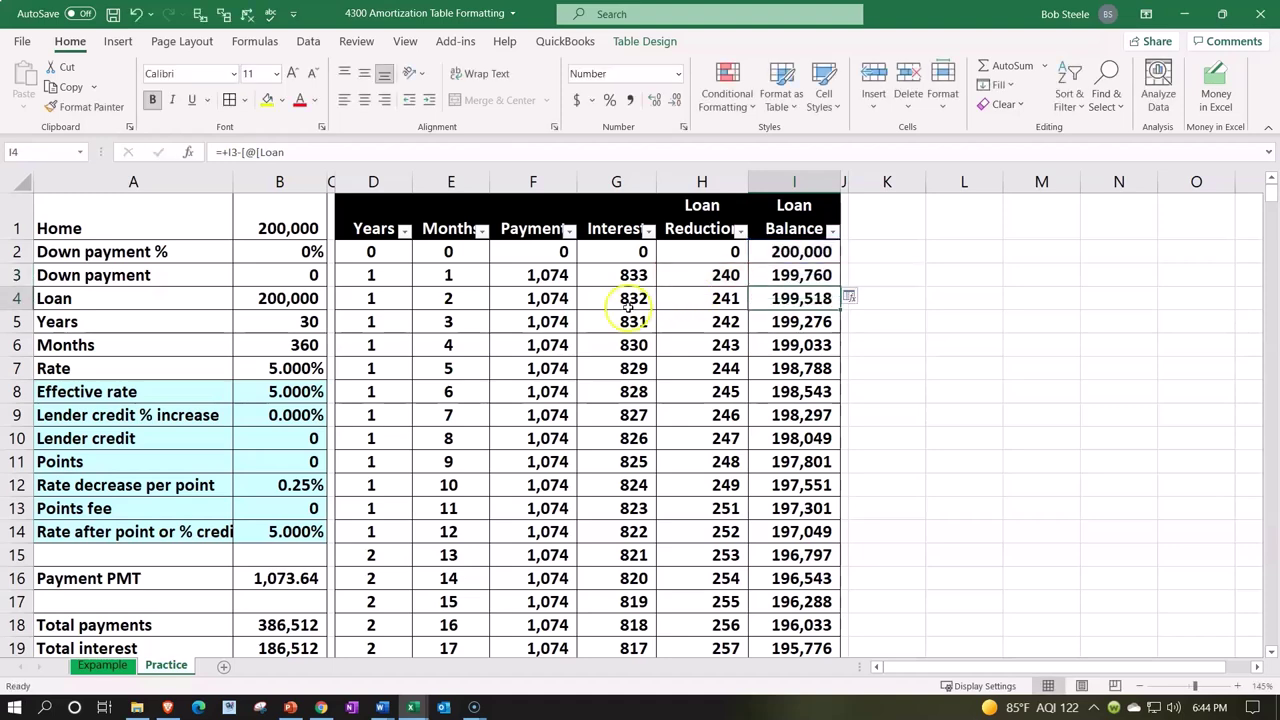
left_click(531, 275)
type("=$B$16")
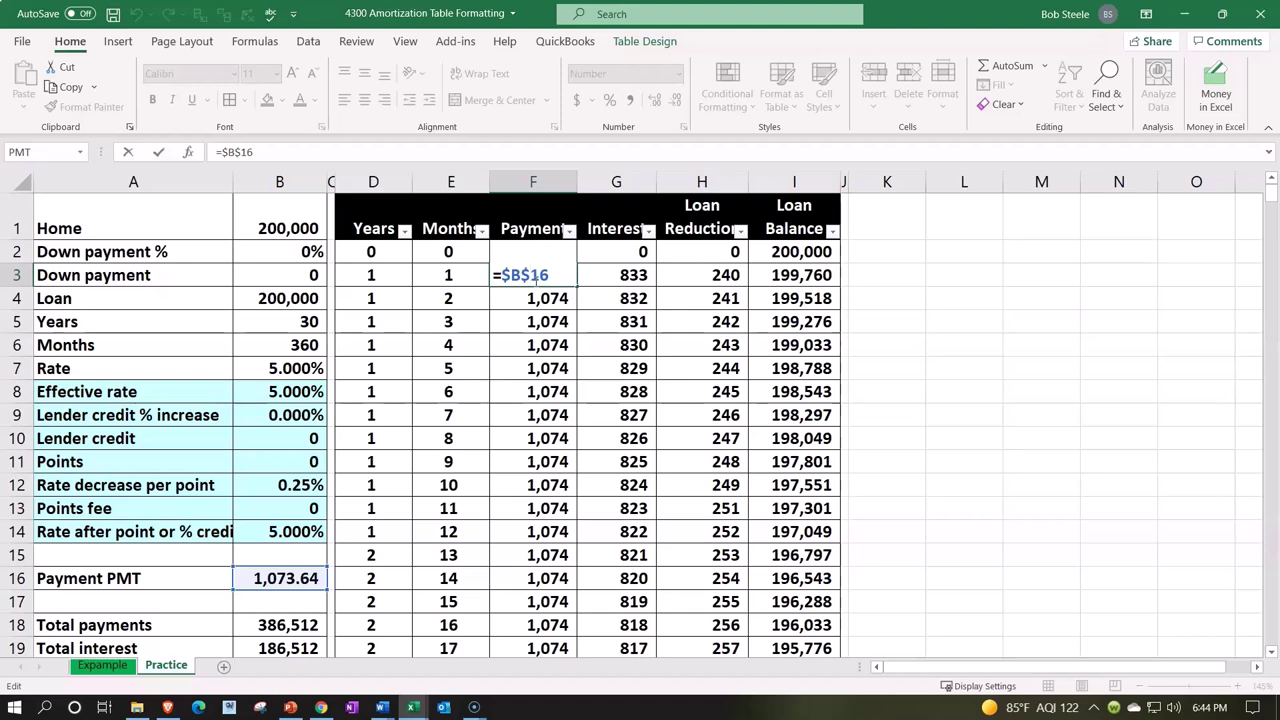
key("Return")
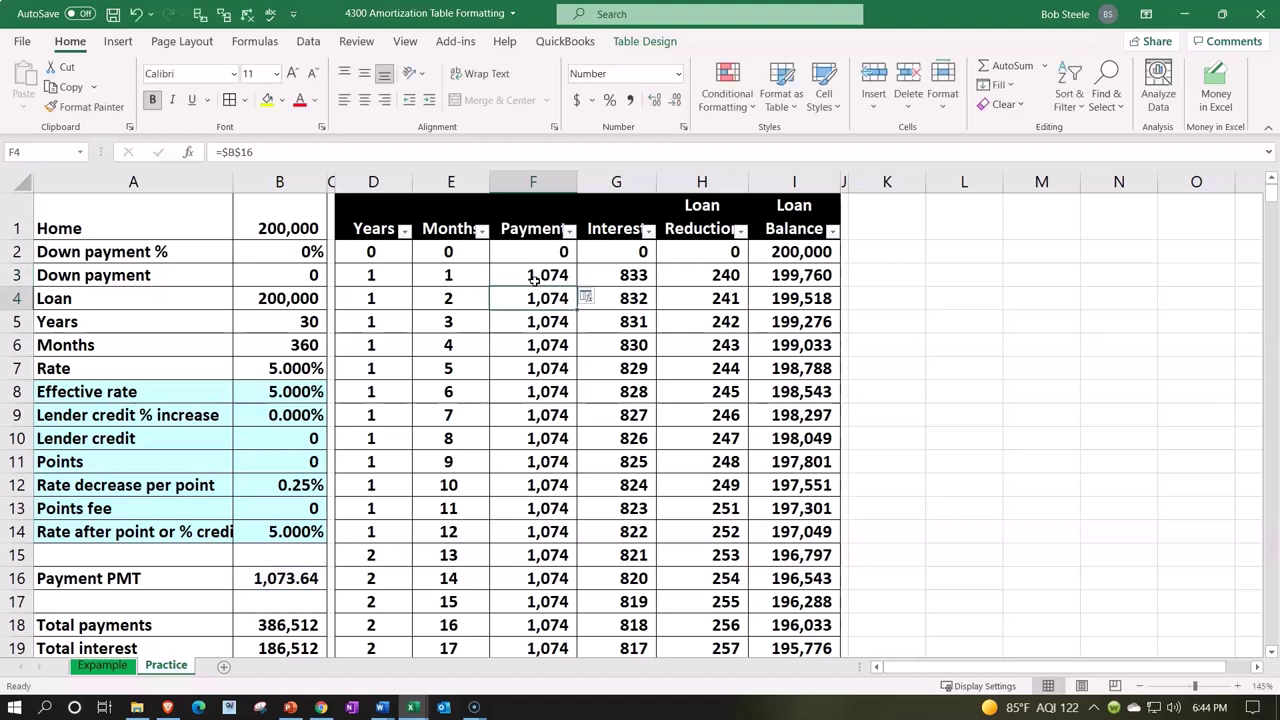
Follow the Interest, Loan Reduction and Loan Balance columns from the first year through the rows past month 360.
left_click(631, 416)
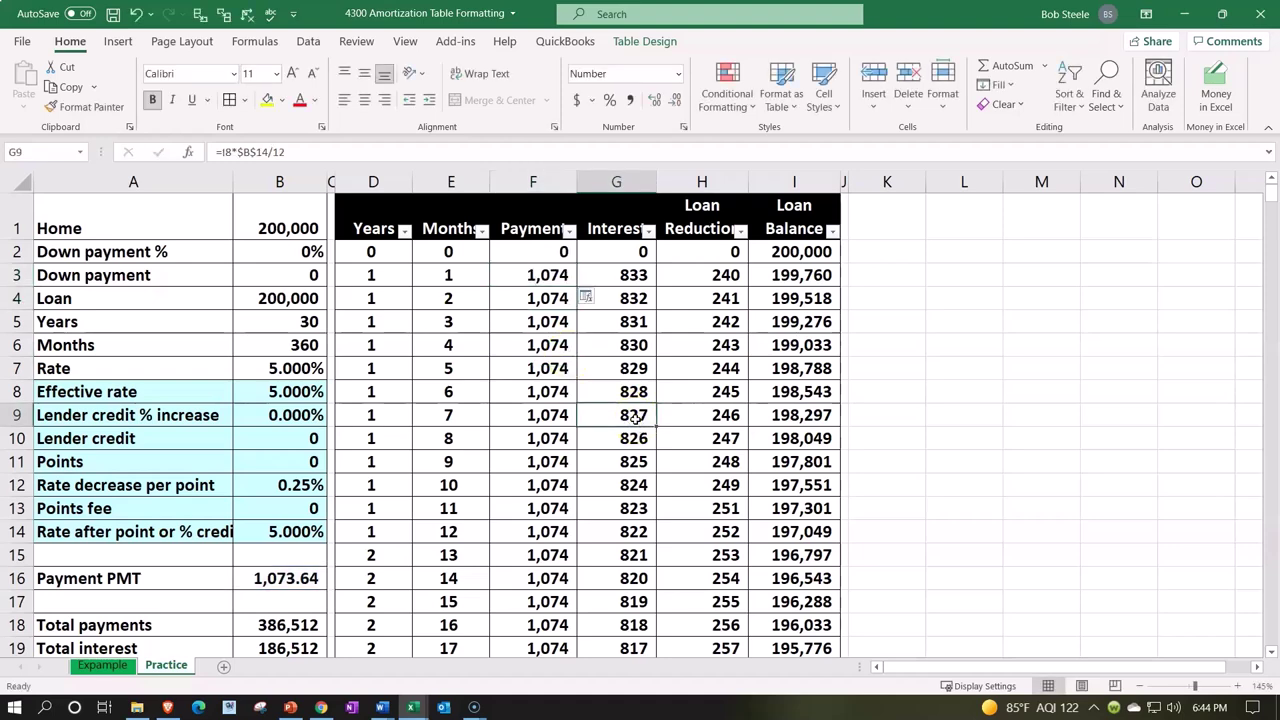
scroll(636, 420, "down", 2)
scroll(636, 420, "down", 15)
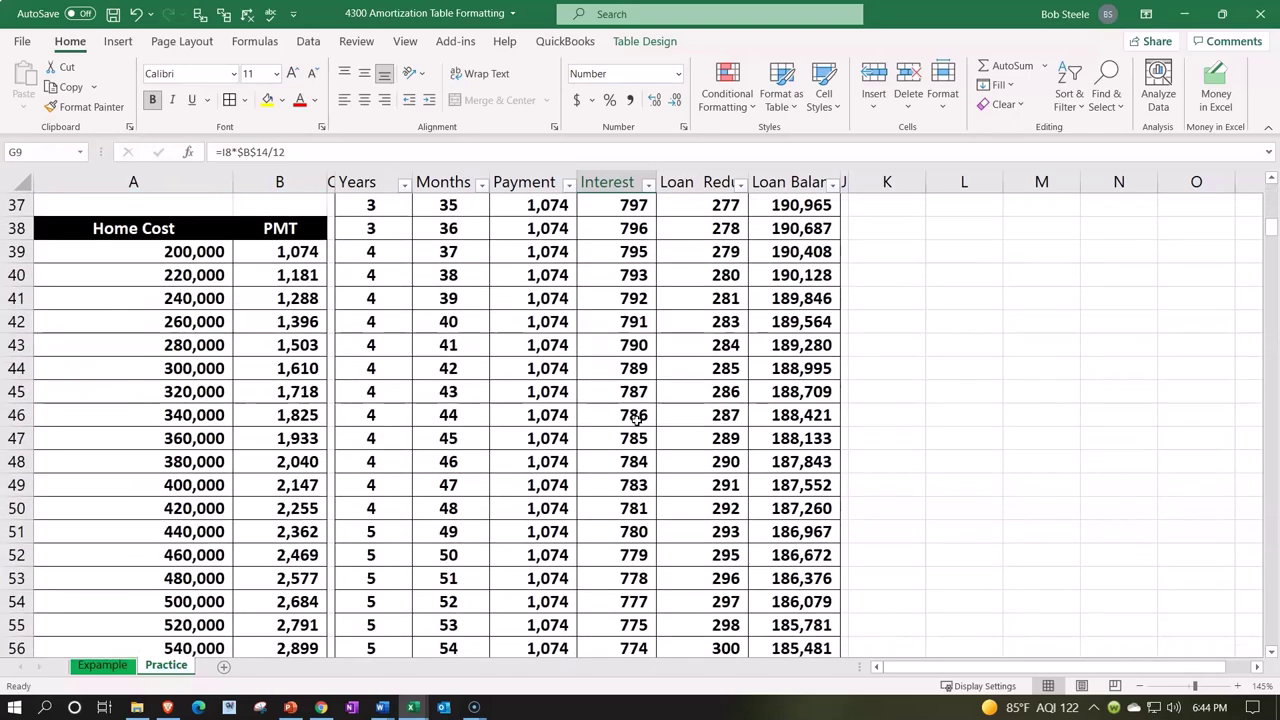
scroll(636, 420, "down", 20)
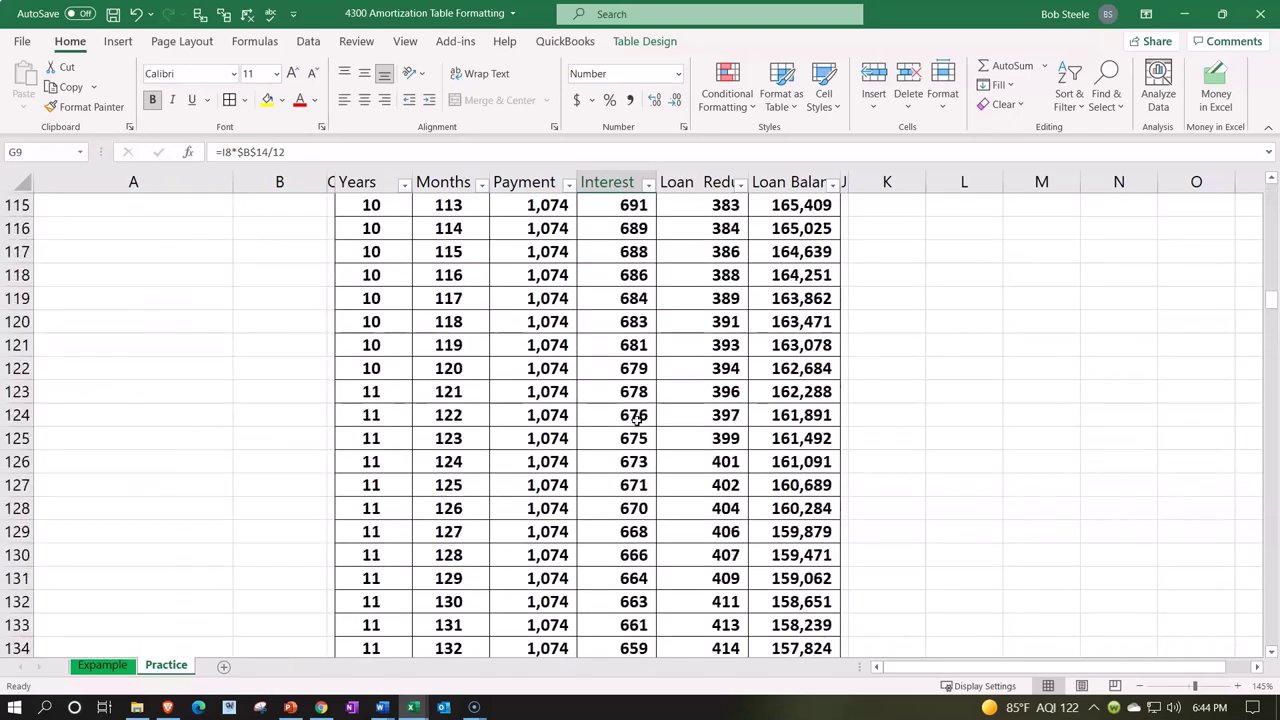
scroll(636, 420, "down", 20)
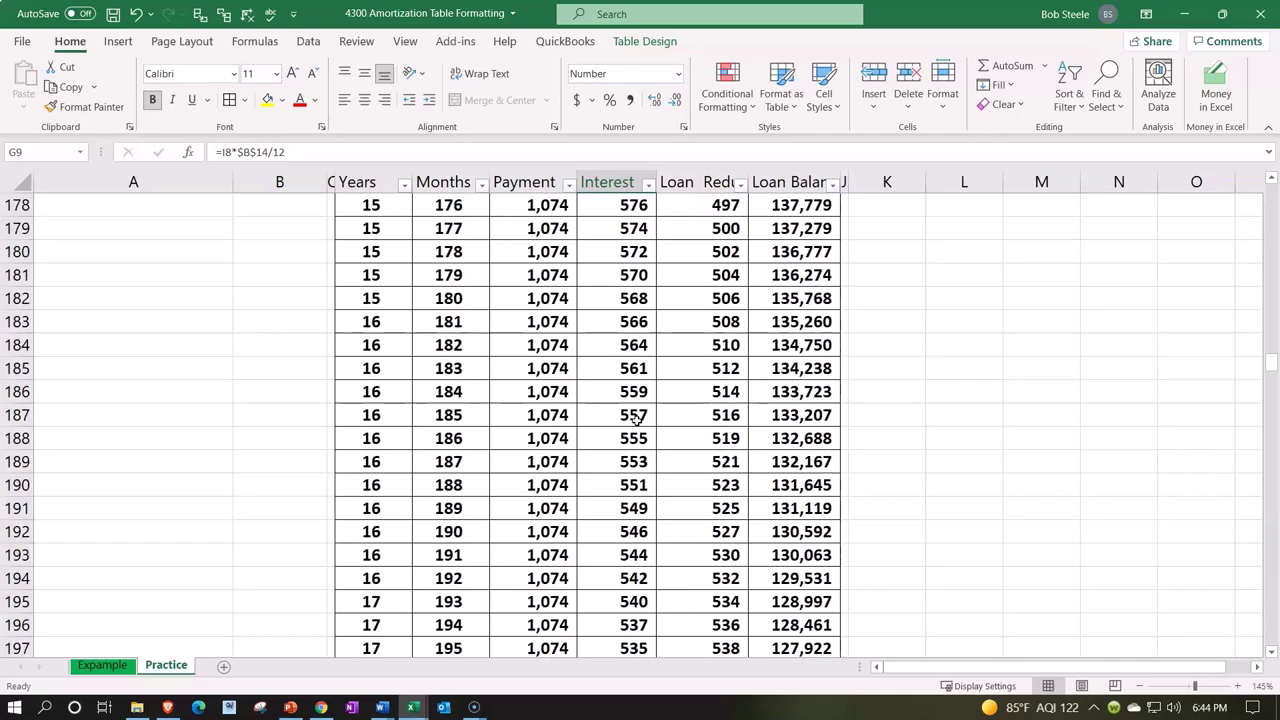
scroll(636, 420, "down", 20)
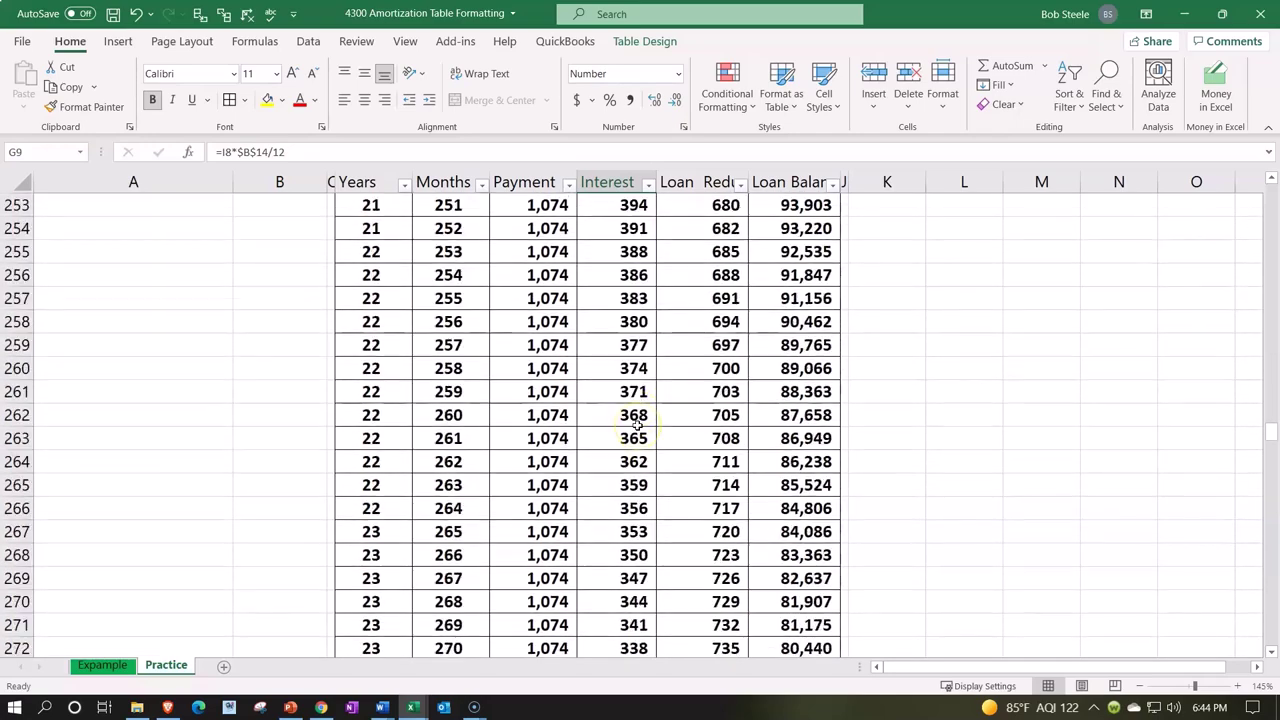
scroll(636, 424, "down", 20)
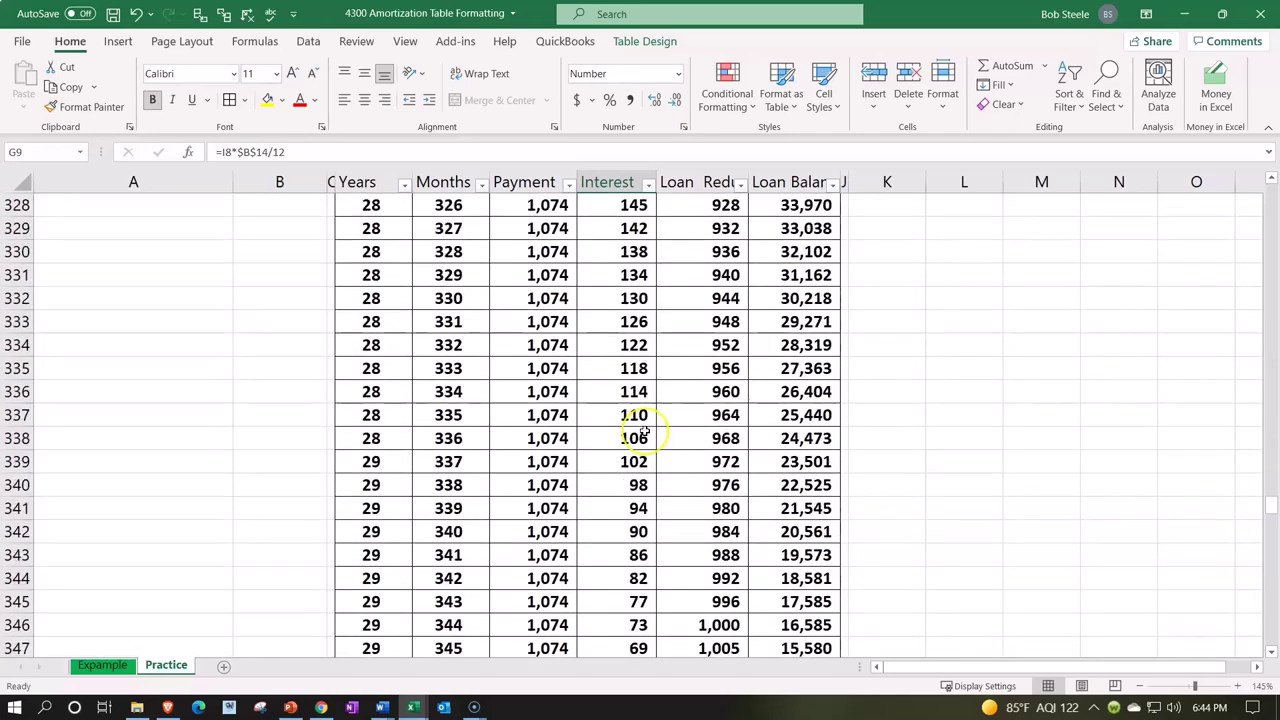
scroll(643, 432, "down", 9)
scroll(643, 432, "up", 4)
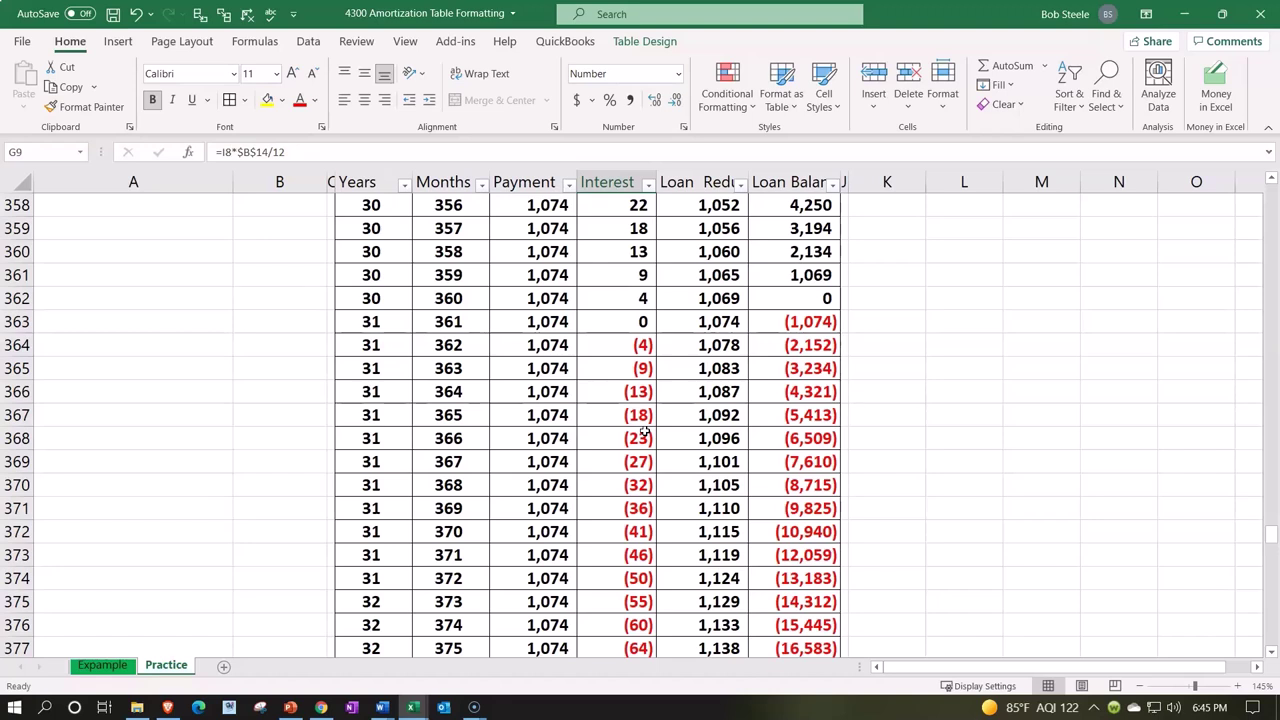
Inspect the month 361 Loan Balance formula in I363 and the Payment formula for month 362 in F364.
left_click(766, 318)
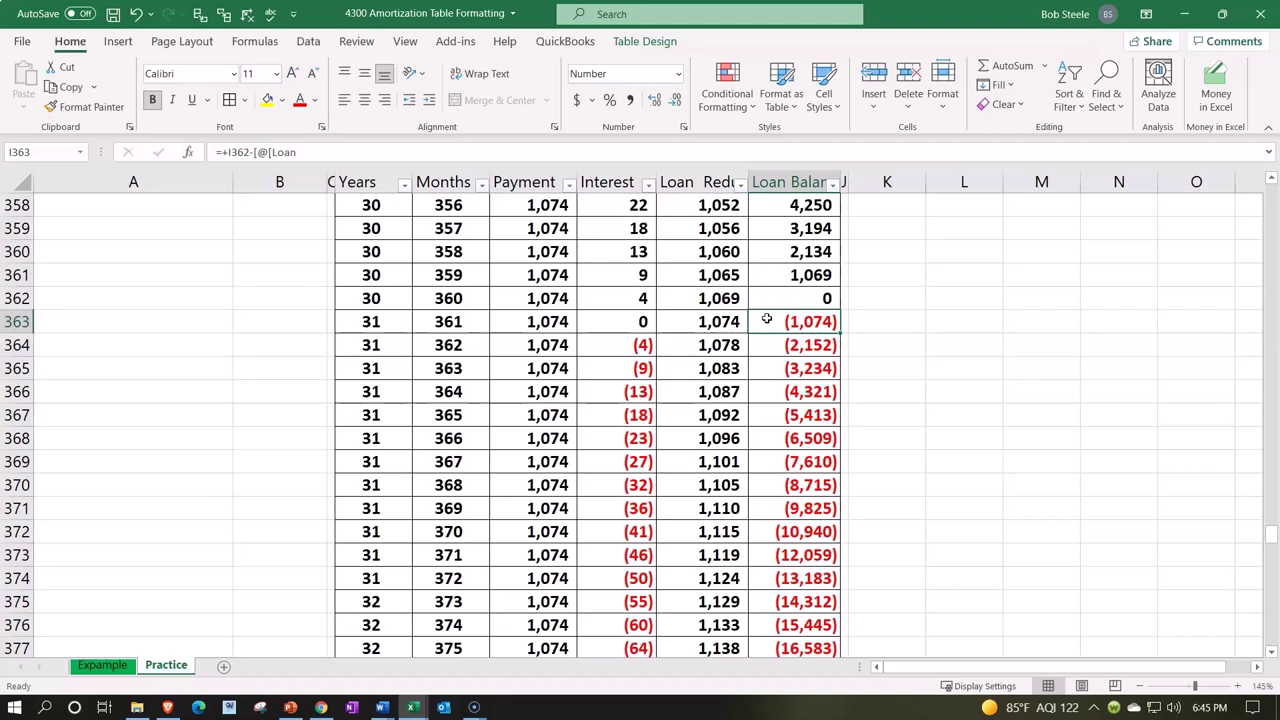
left_click(789, 330)
double_click(818, 323)
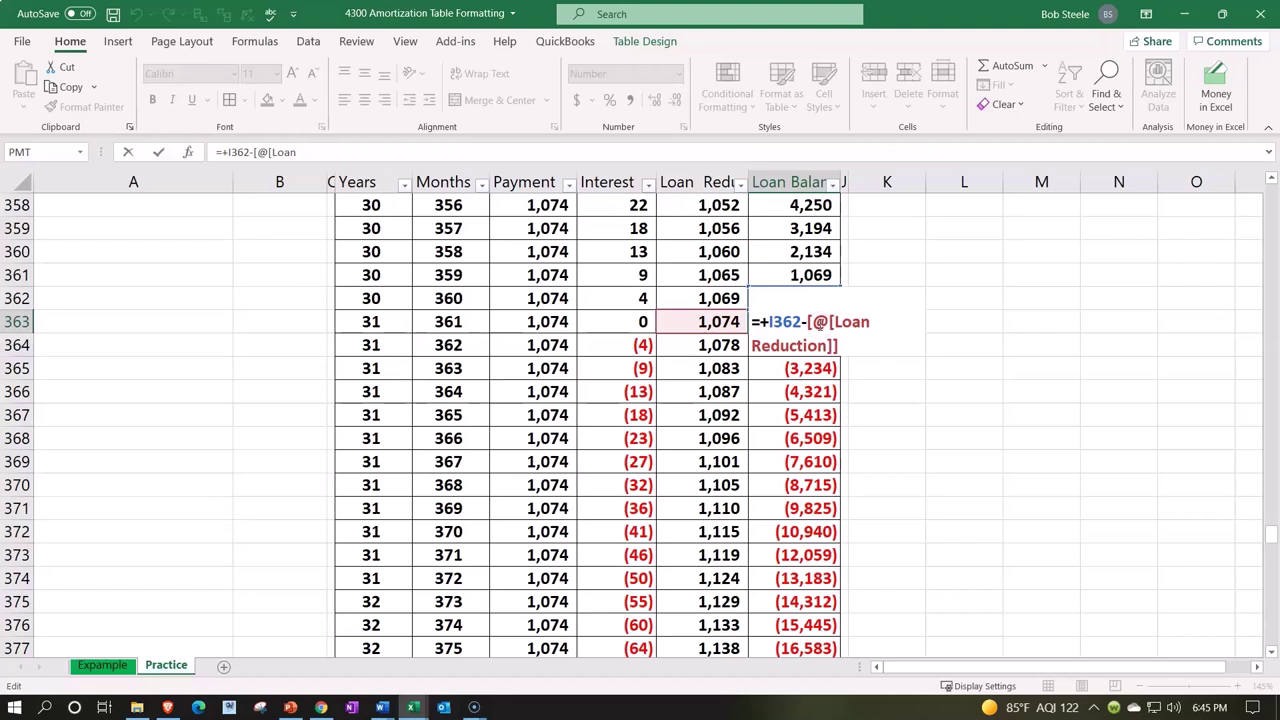
key("Return")
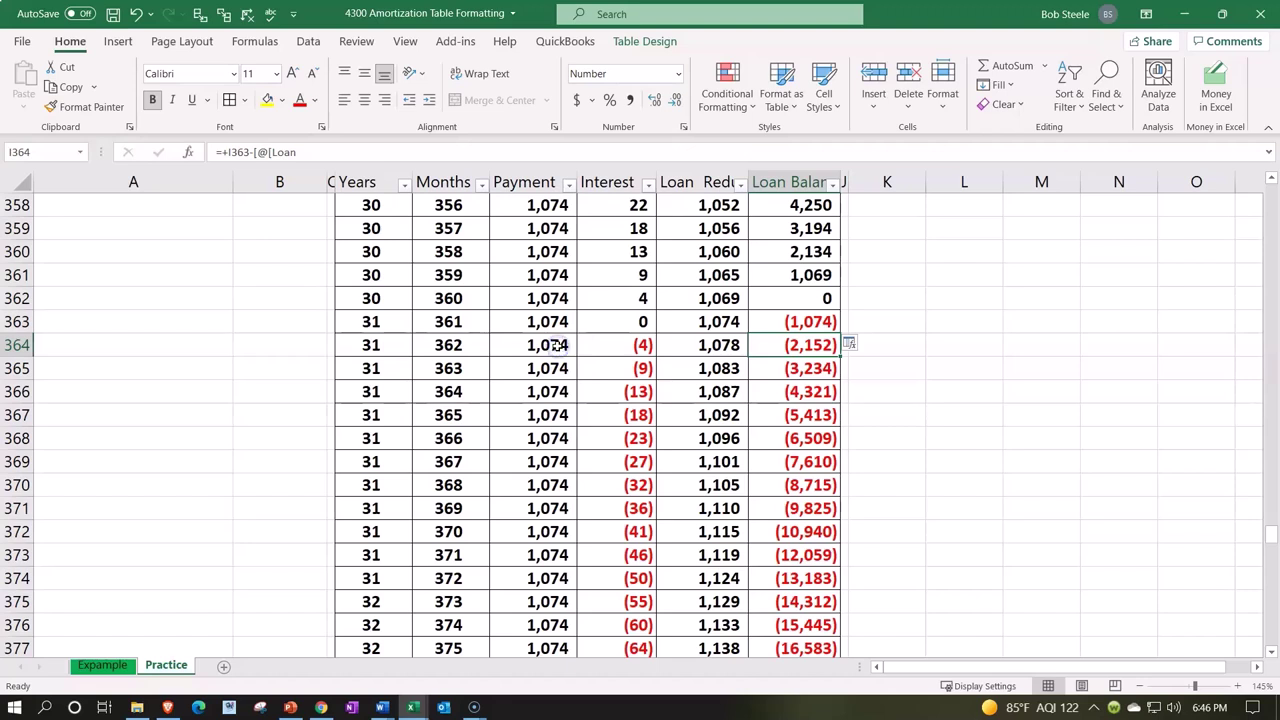
left_click(557, 344)
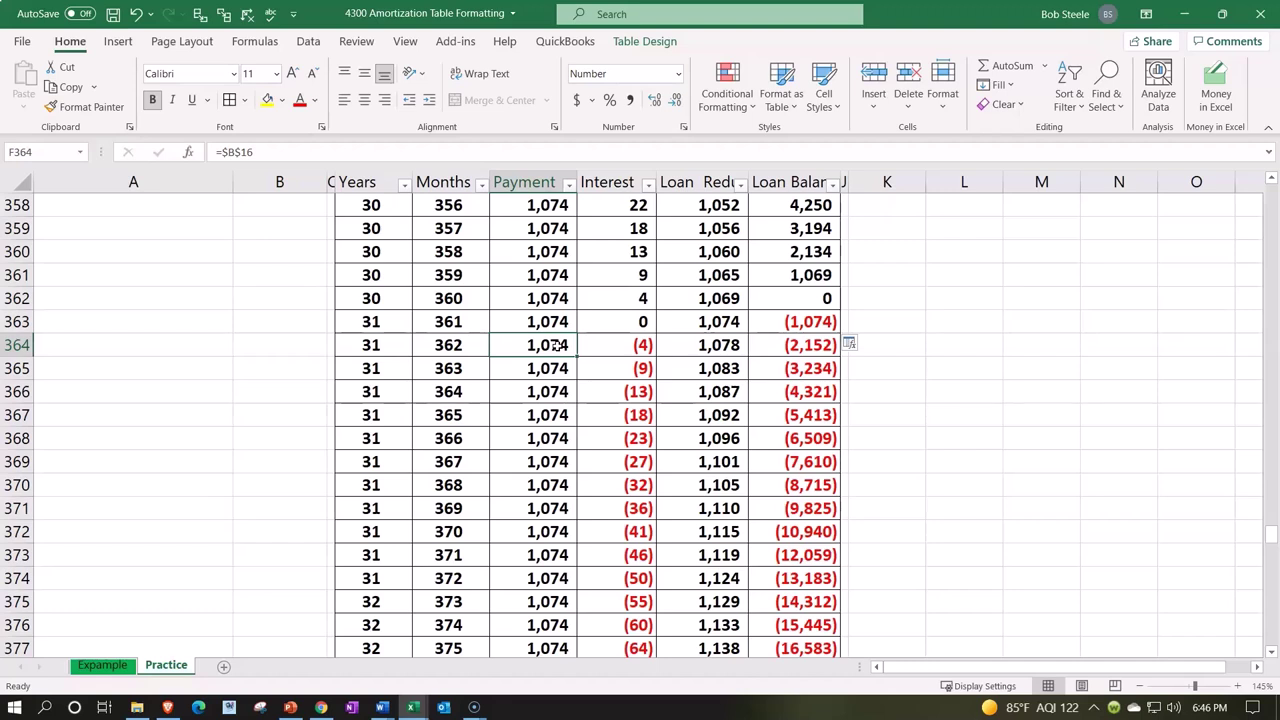
left_click(800, 322)
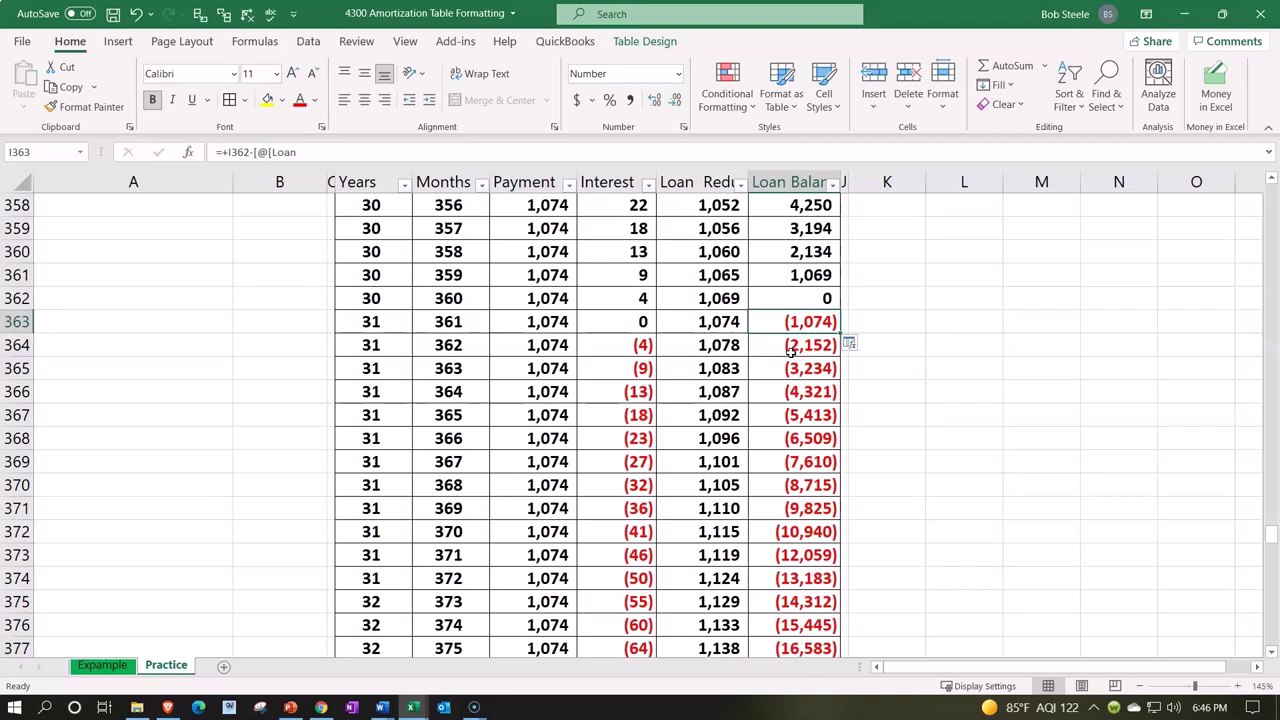
double_click(790, 322)
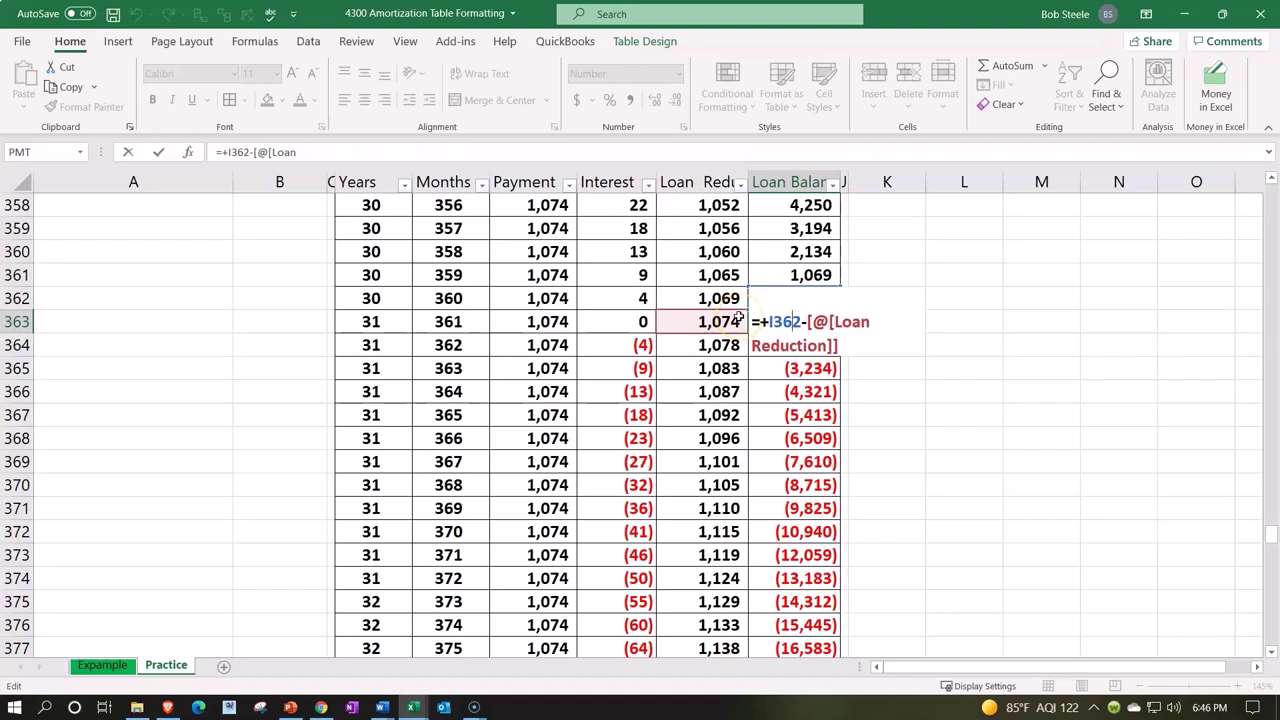
key("Return")
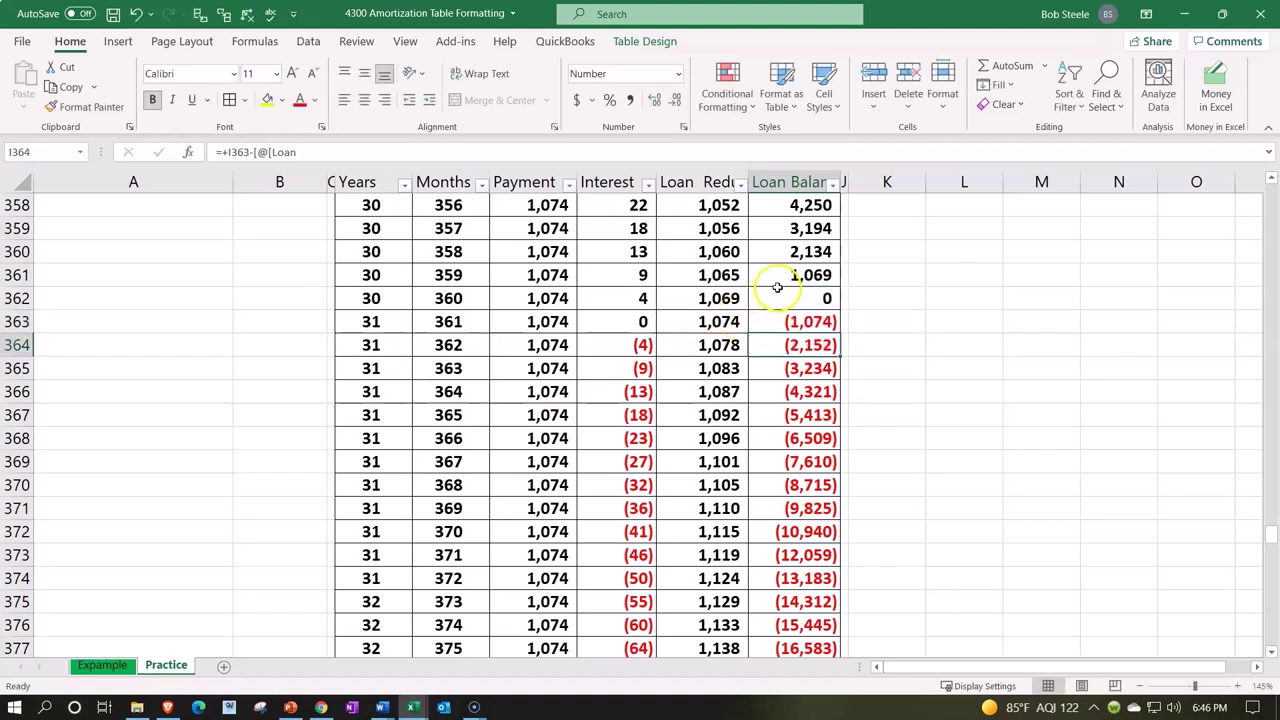
Rework the month 361 Loan Balance formula in I363 into an IF function with the logical test I362-[@[Loan Reduction]]>=0.
left_click(788, 258)
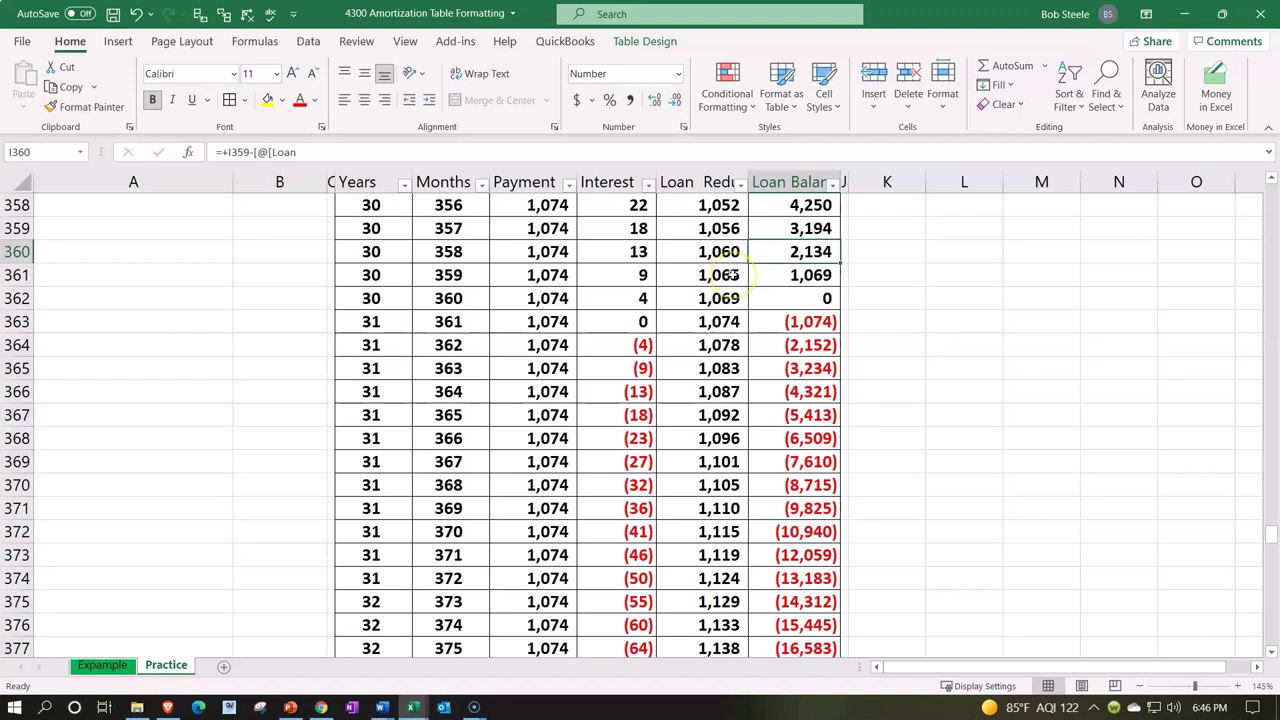
left_click(795, 298)
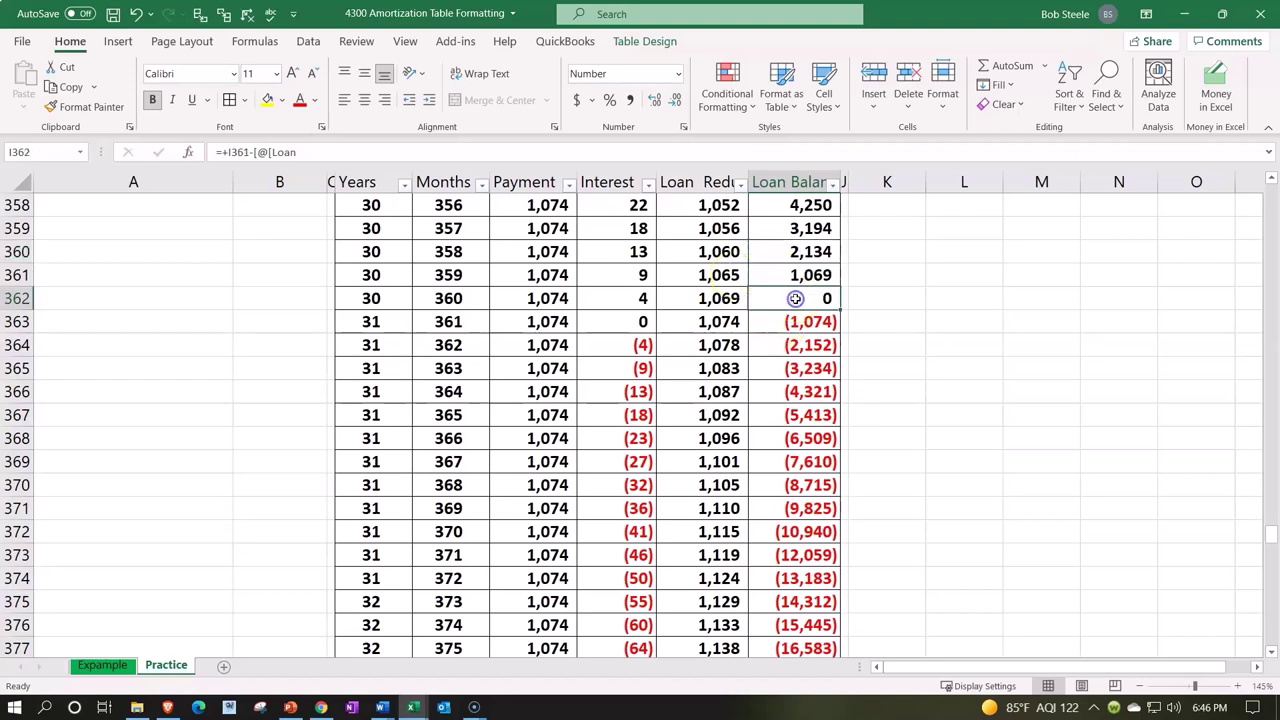
left_click(764, 321)
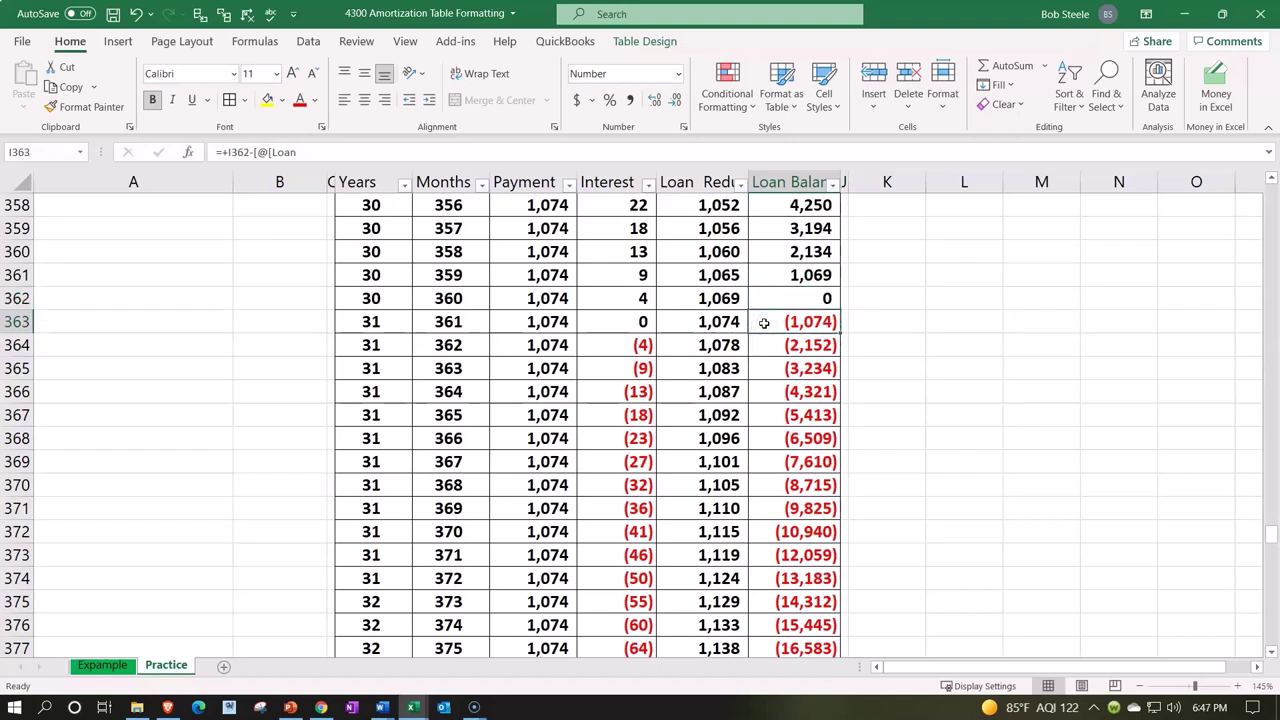
double_click(764, 321)
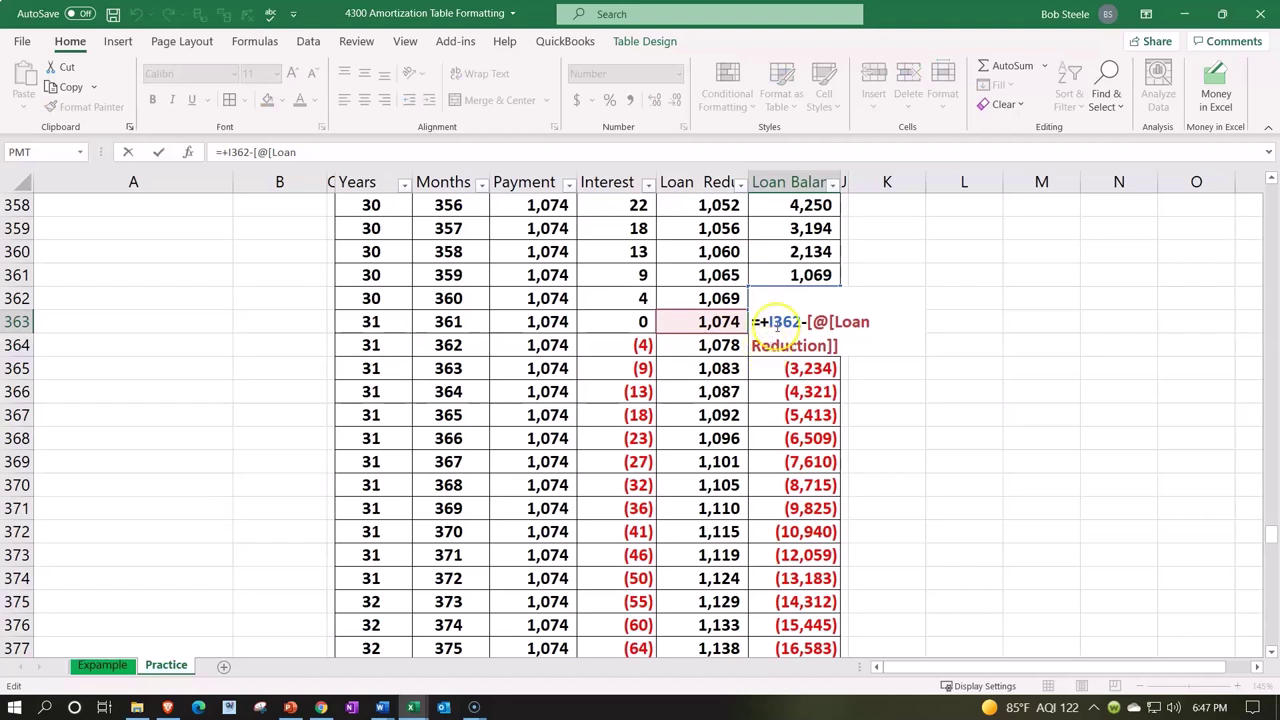
key("BackSpace")
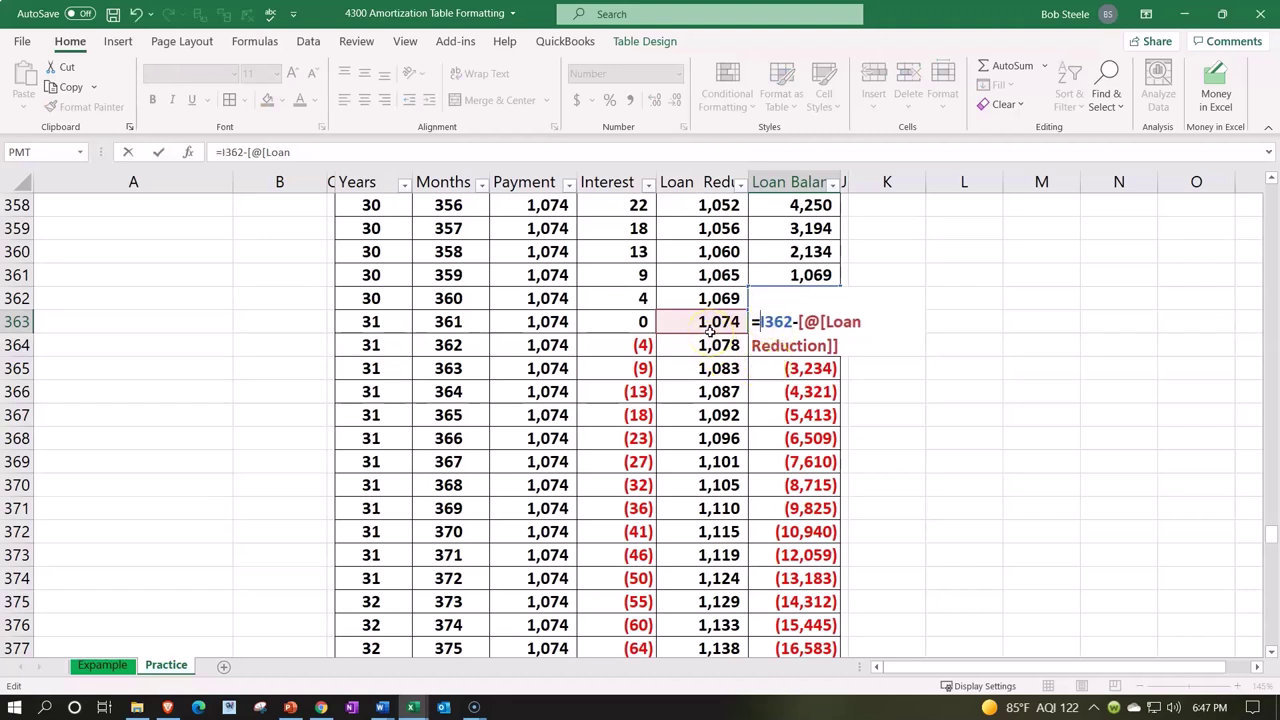
type("if")
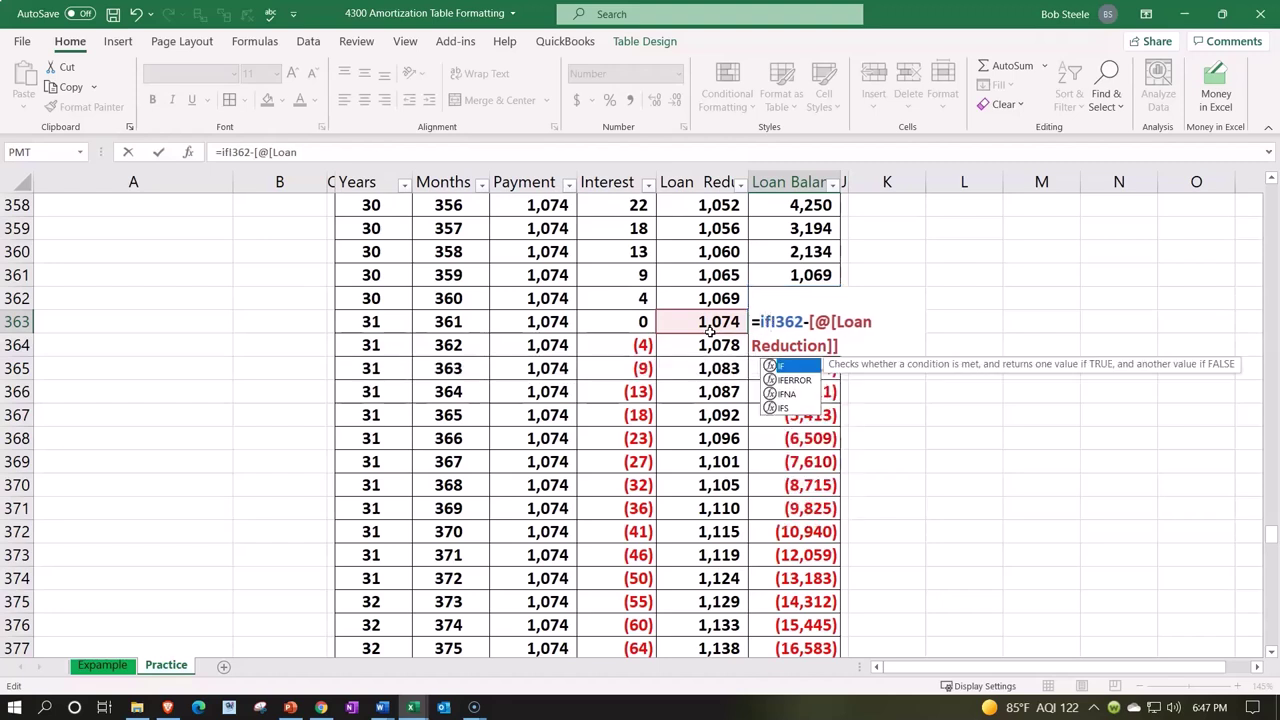
double_click(770, 367)
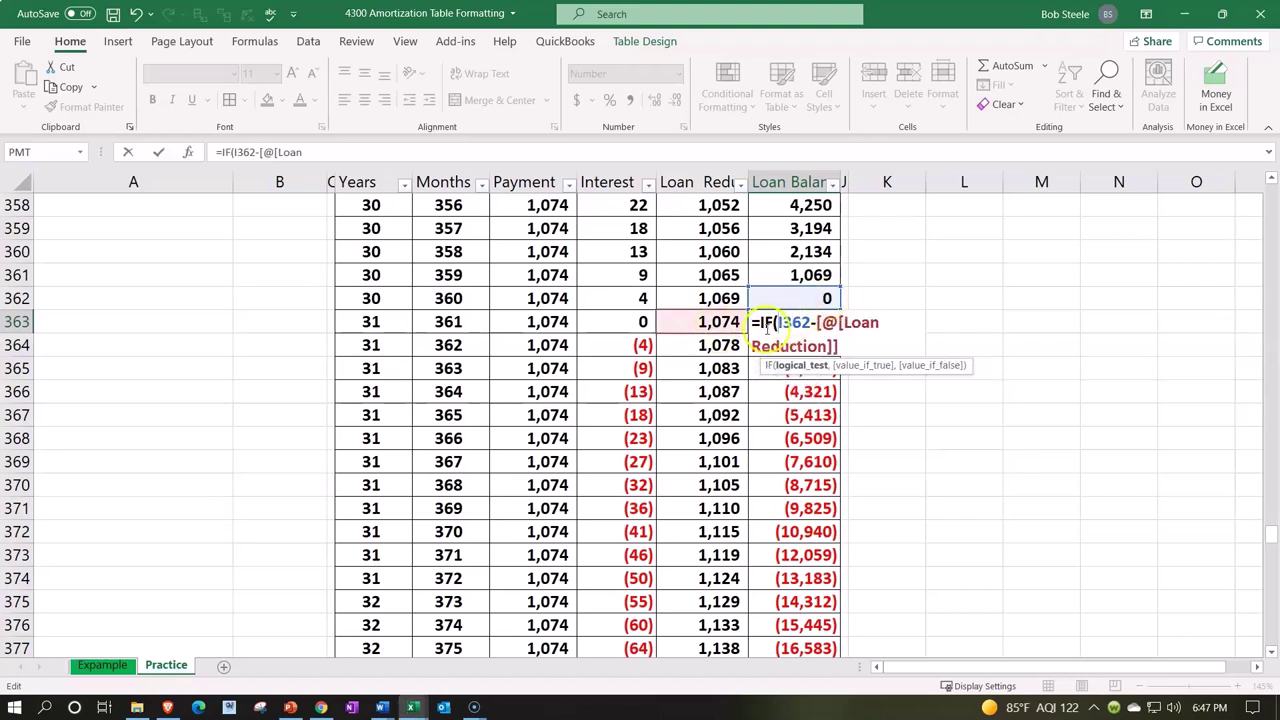
left_click(860, 347)
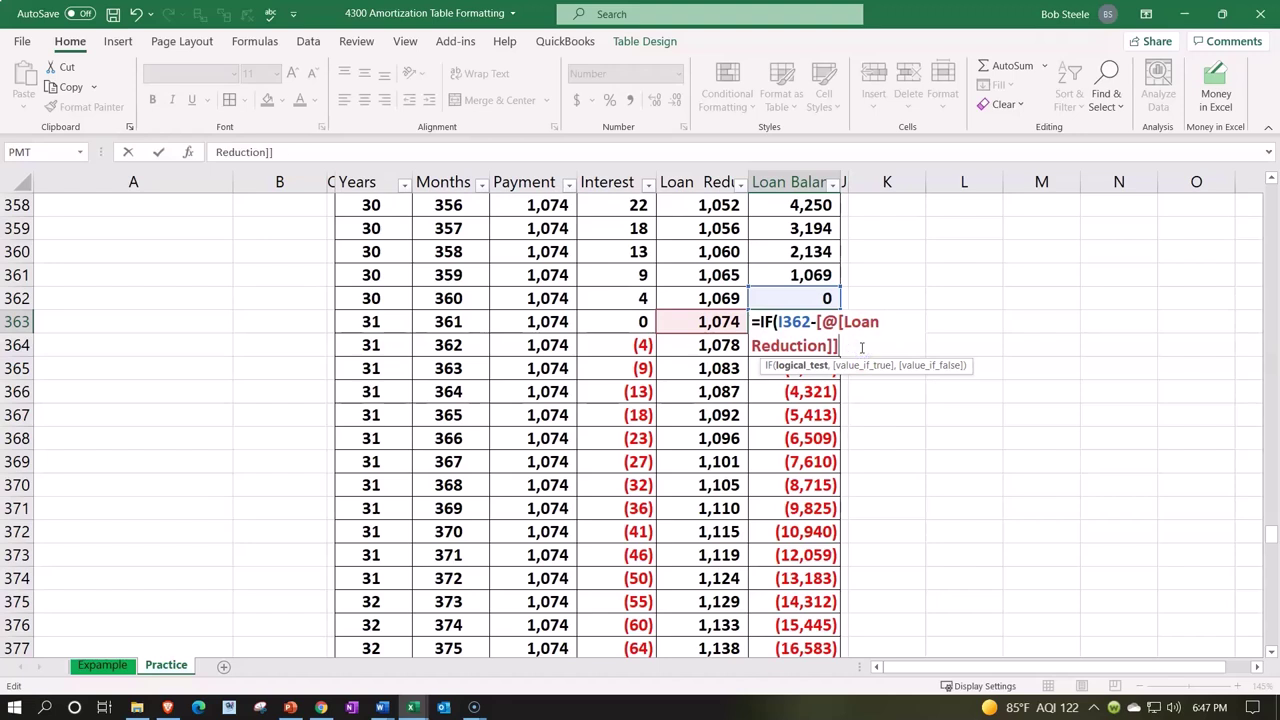
type(">=")
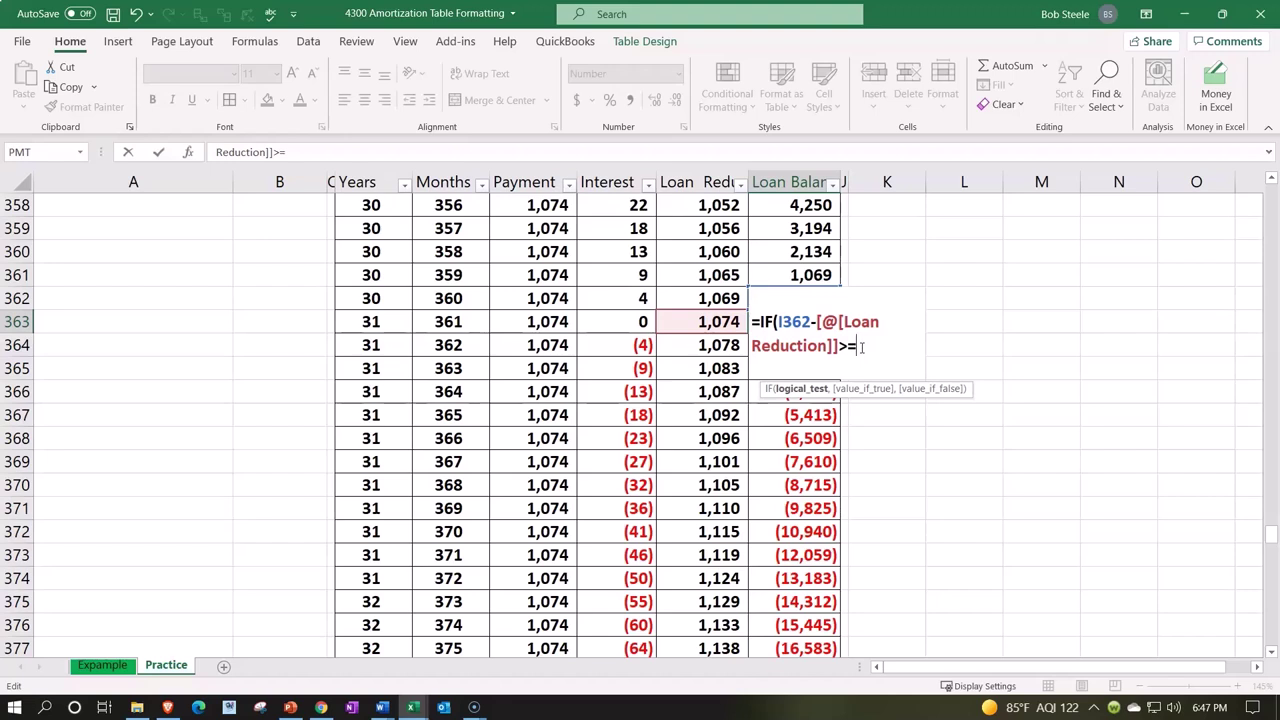
type("0")
type(",")
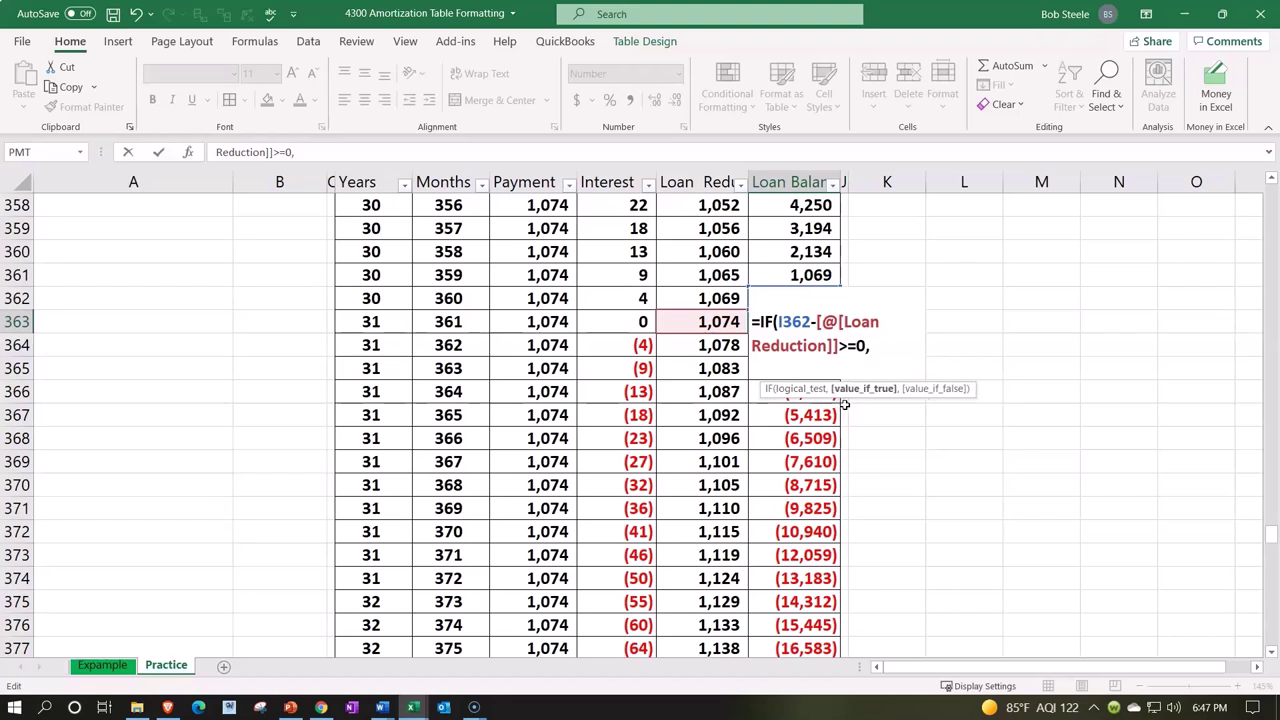
Complete the IF in I363 with I362-[@[Loan Reduction]] as the true value and 0 as the false value.
left_click(760, 277)
key("Down")
type("-")
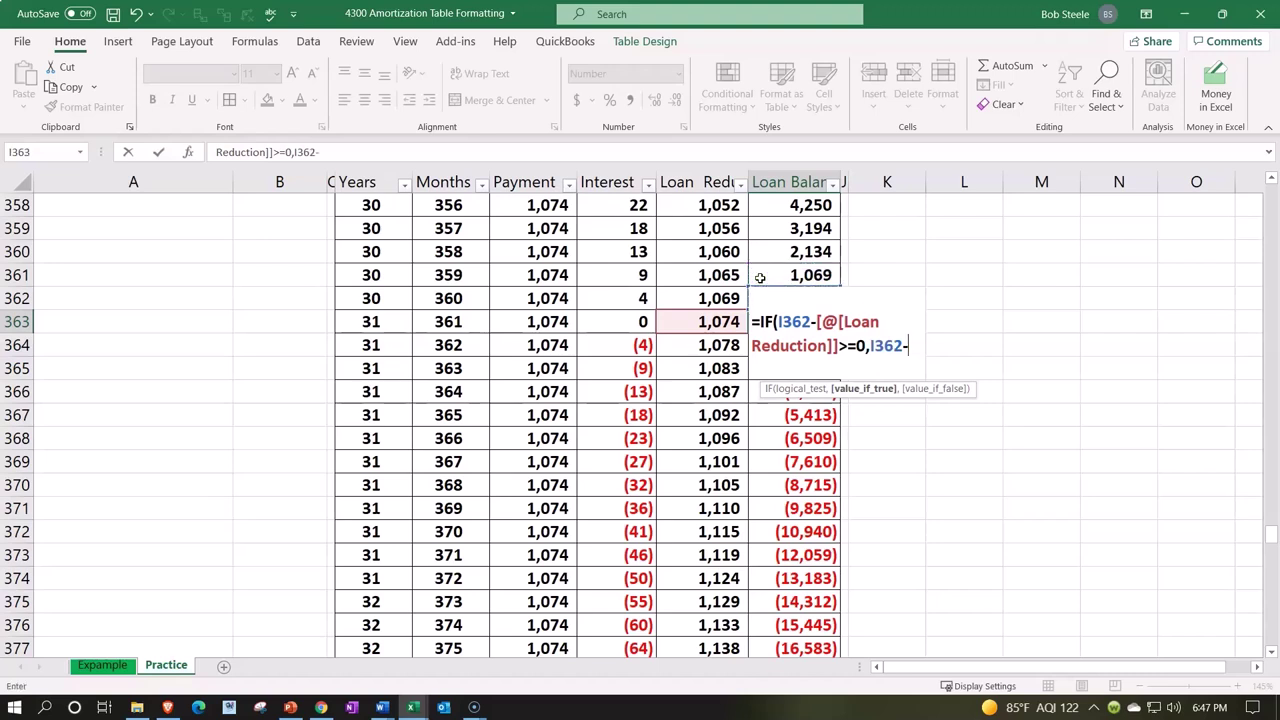
left_click(722, 323)
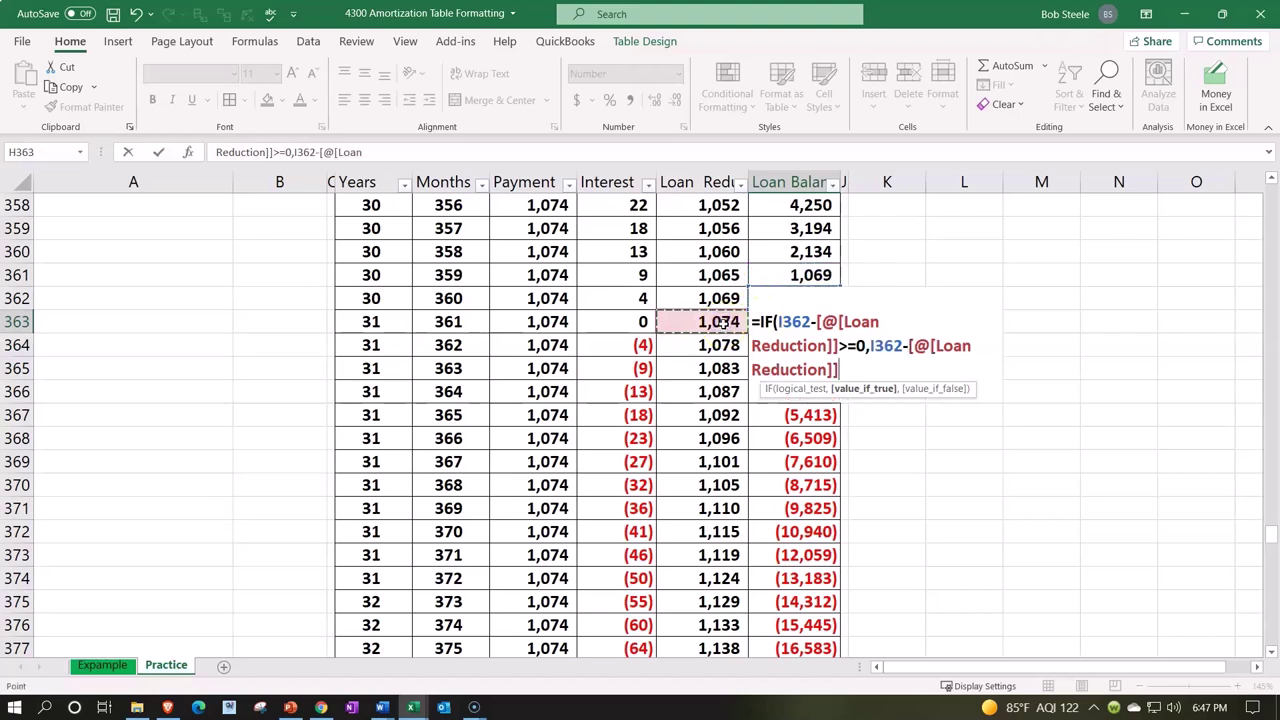
left_click(719, 332)
type(",")
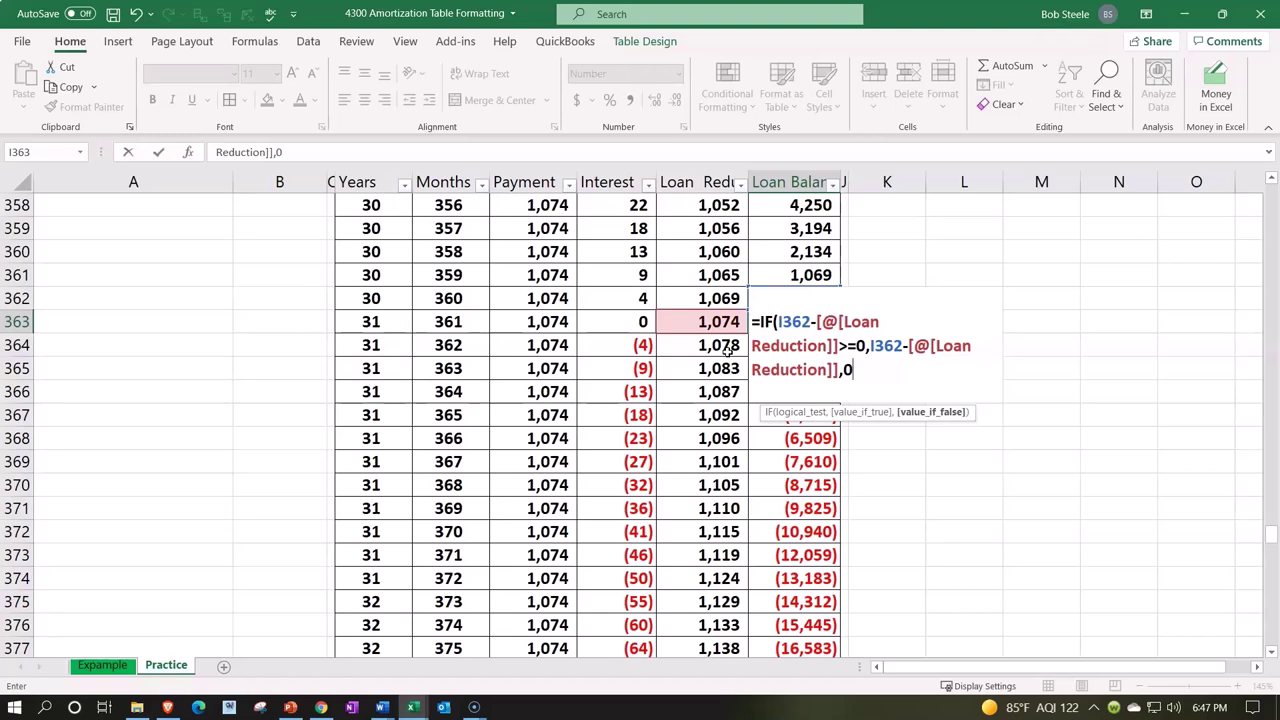
type("0")
key("Return")
Fill the I363 IF formula over I361 to I366 and on down the Loan Balance column to I482.
left_click(830, 323)
left_click_drag(840, 333, 840, 392)
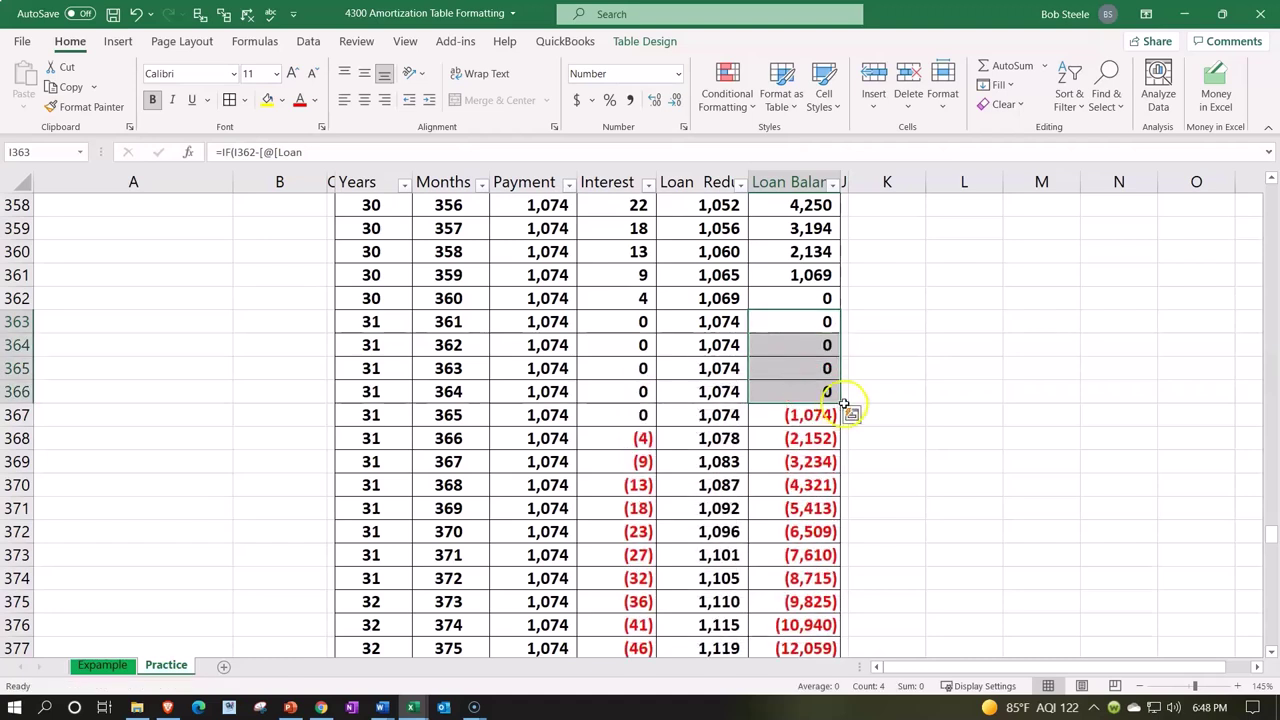
left_click_drag(841, 403, 835, 262)
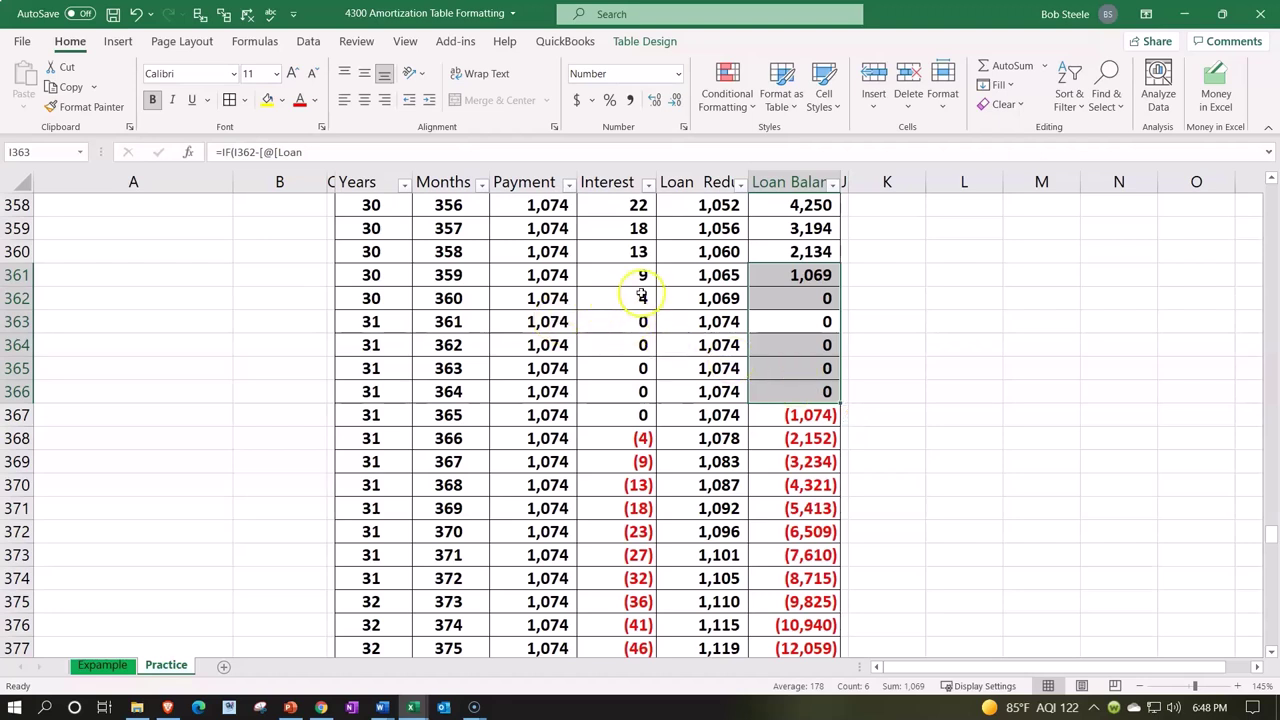
left_click(815, 308)
mouse_move(815, 308)
left_mouse_down()
mouse_move(842, 309)
mouse_move(818, 674)
mouse_move(826, 578)
left_mouse_up()
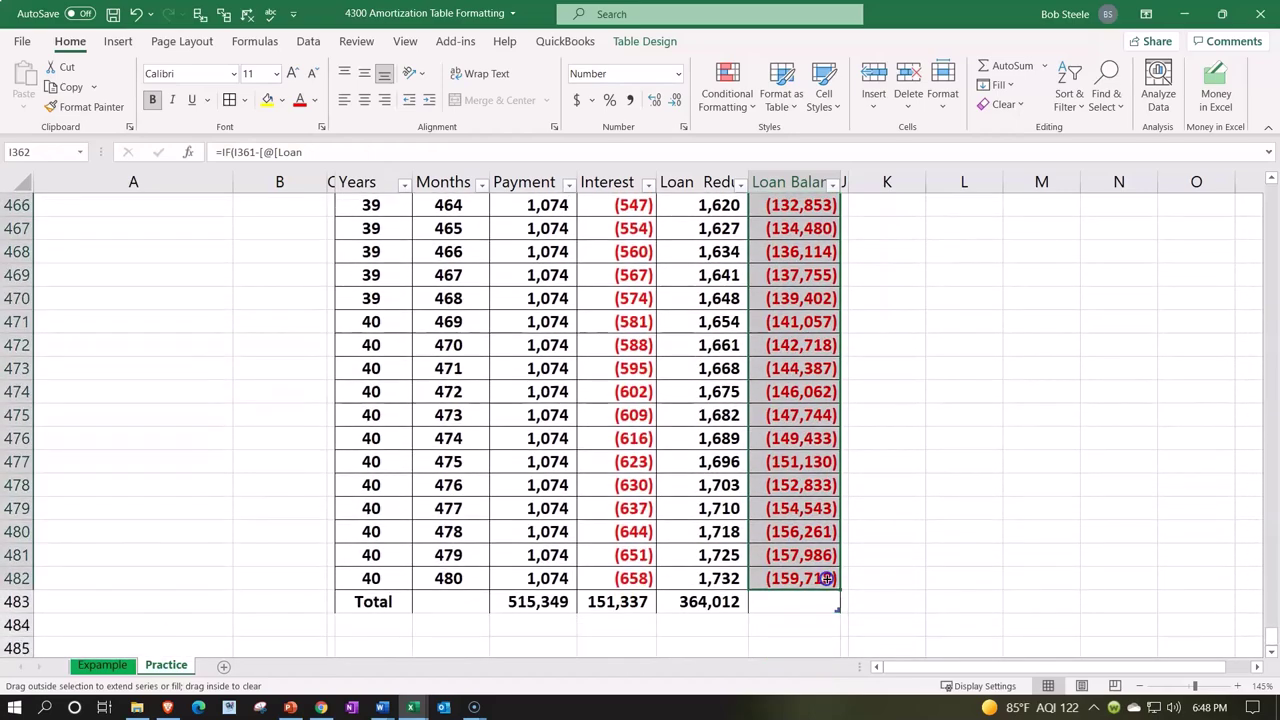
Fill the Loan Balance IF formula from I362 upward through the column to the month 1 row, I3.
scroll(851, 520, "up", 14)
scroll(849, 423, "up", 20)
scroll(848, 448, "down", 5)
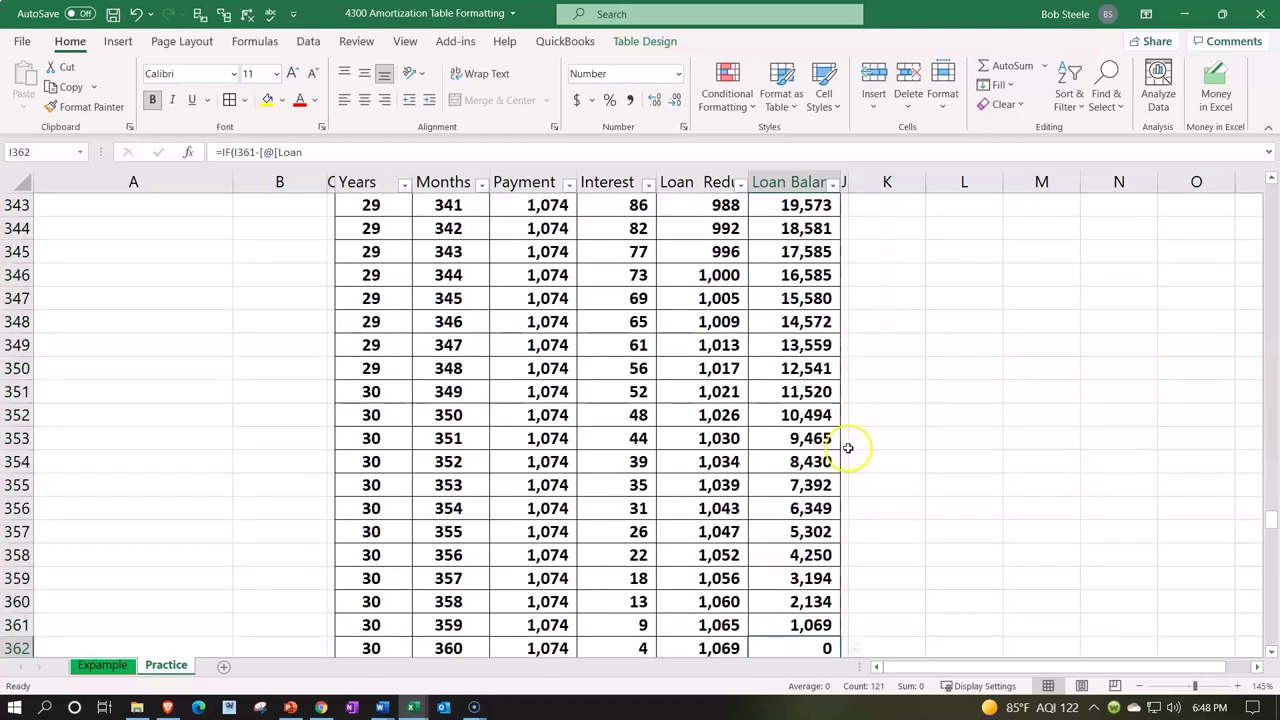
scroll(848, 448, "down", 4)
left_click(816, 368)
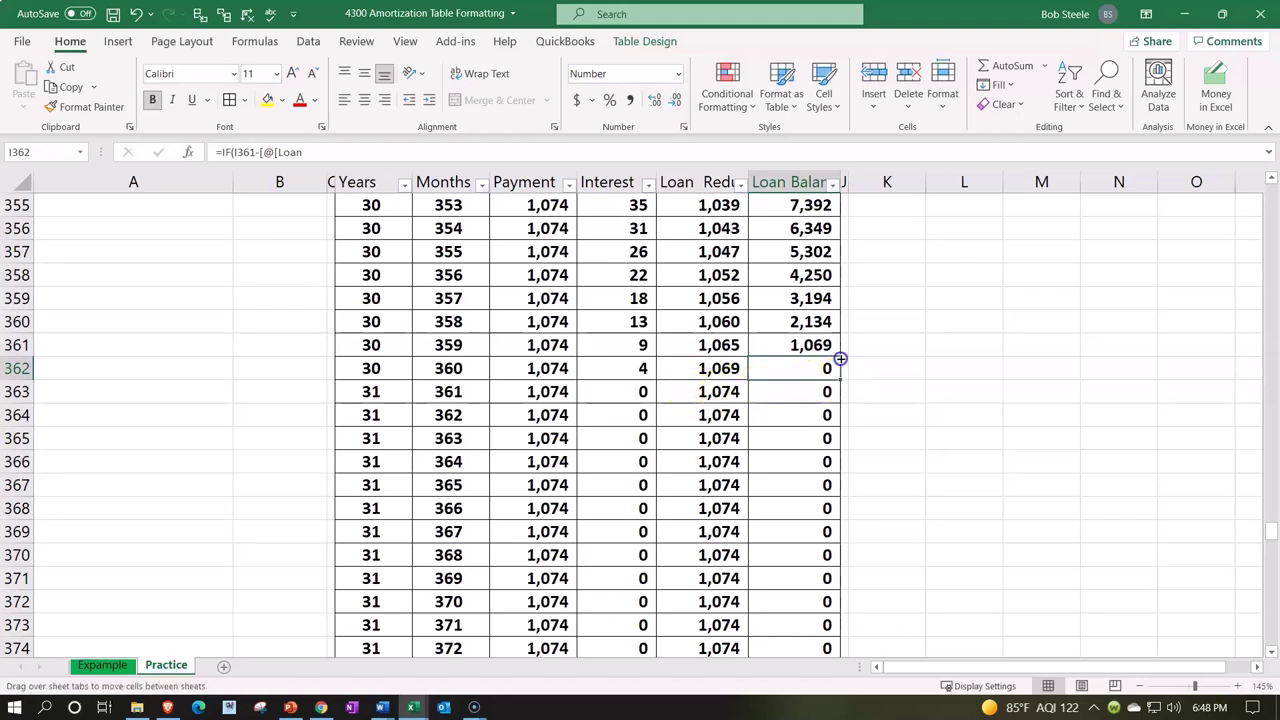
left_click(837, 298, "shift")
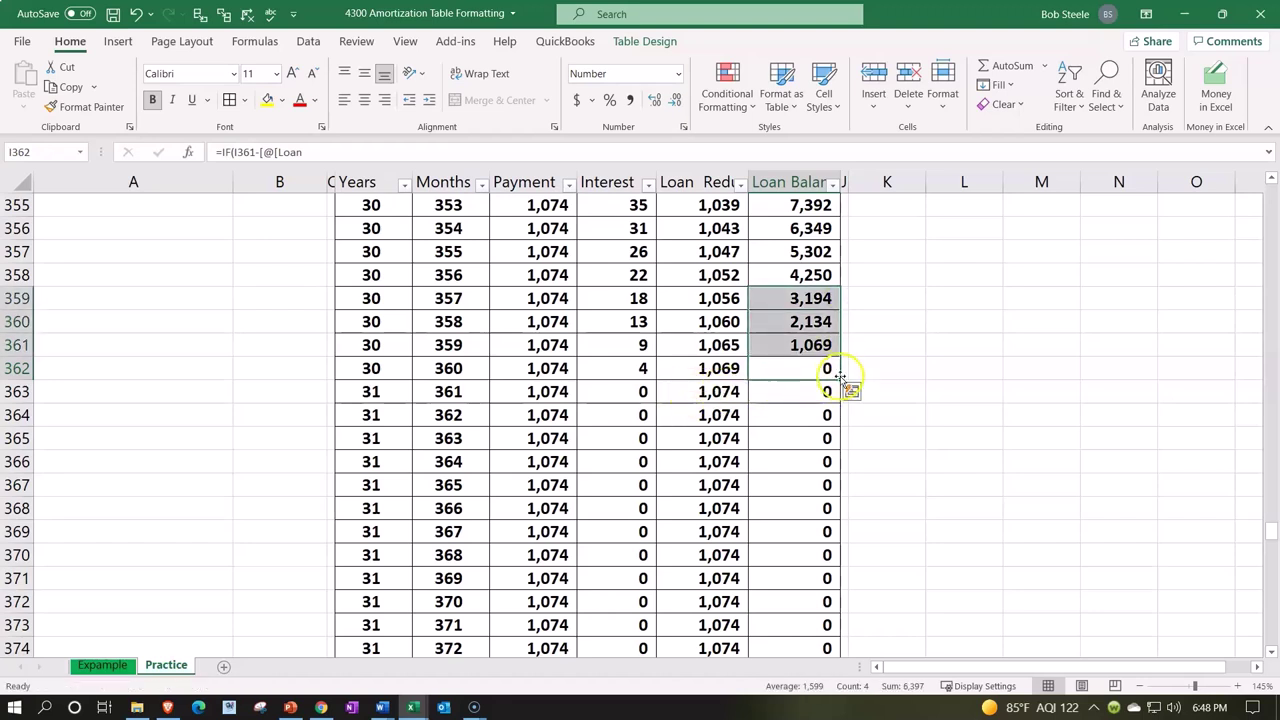
left_click_drag(841, 380, 838, 83)
scroll(822, 255, "up", 3)
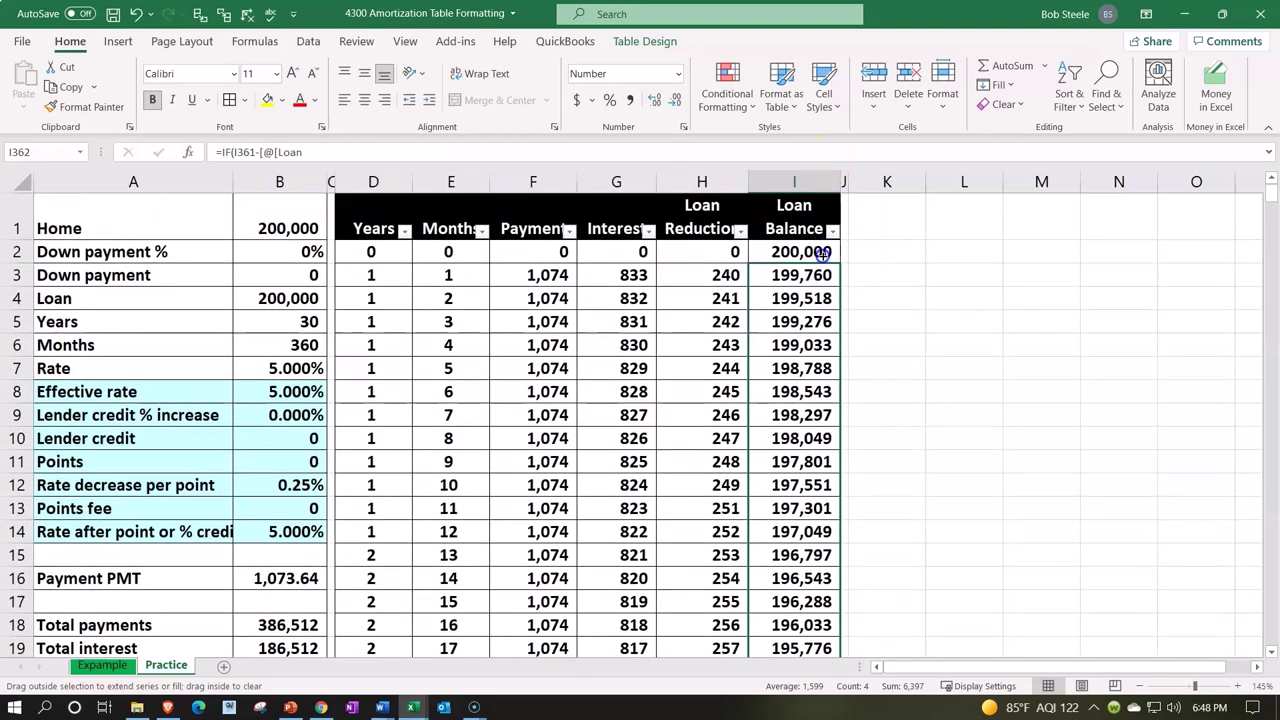
Check the cell references of the copied IF formula in I3 and I5.
left_click(810, 321)
double_click(784, 270)
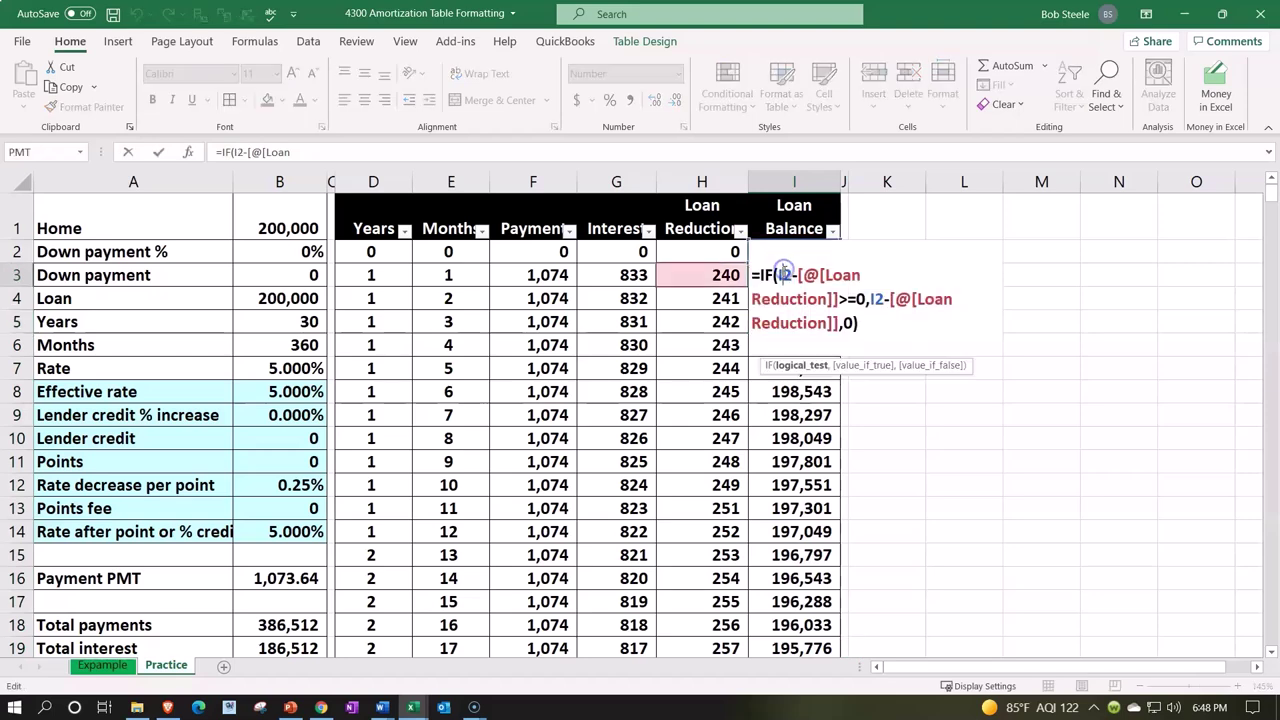
key("Return")
double_click(786, 321)
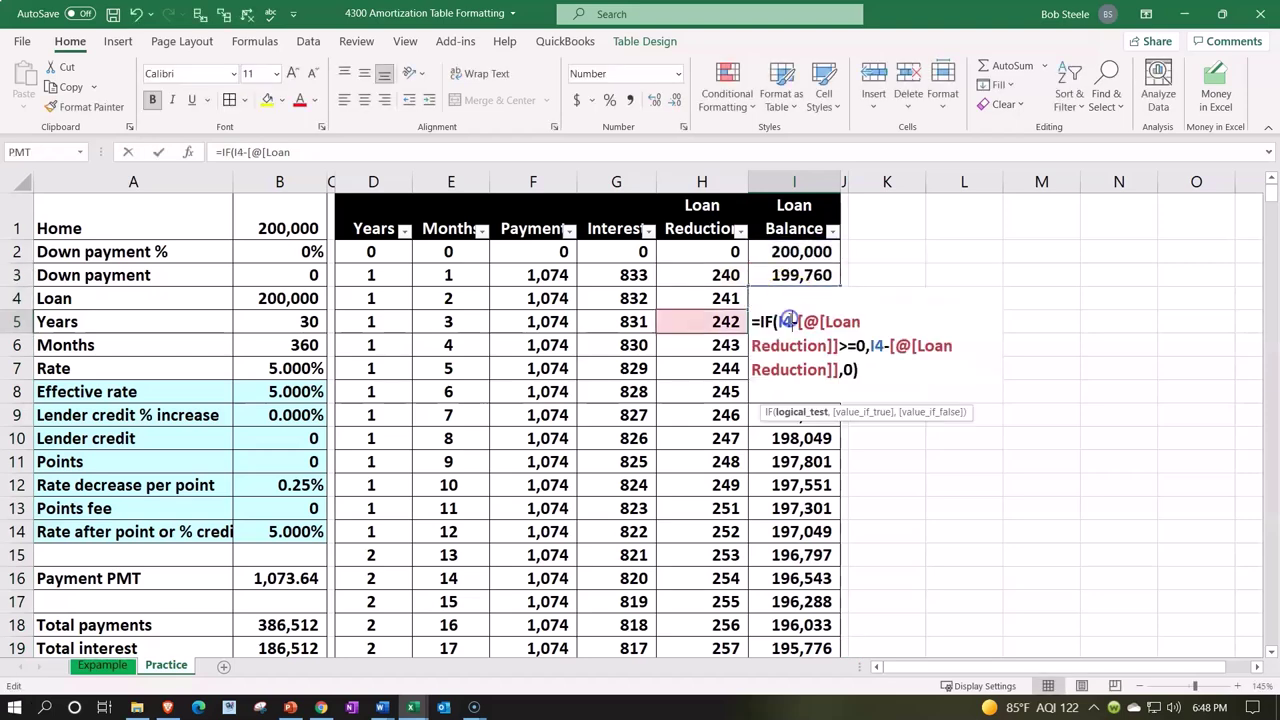
key("Return")
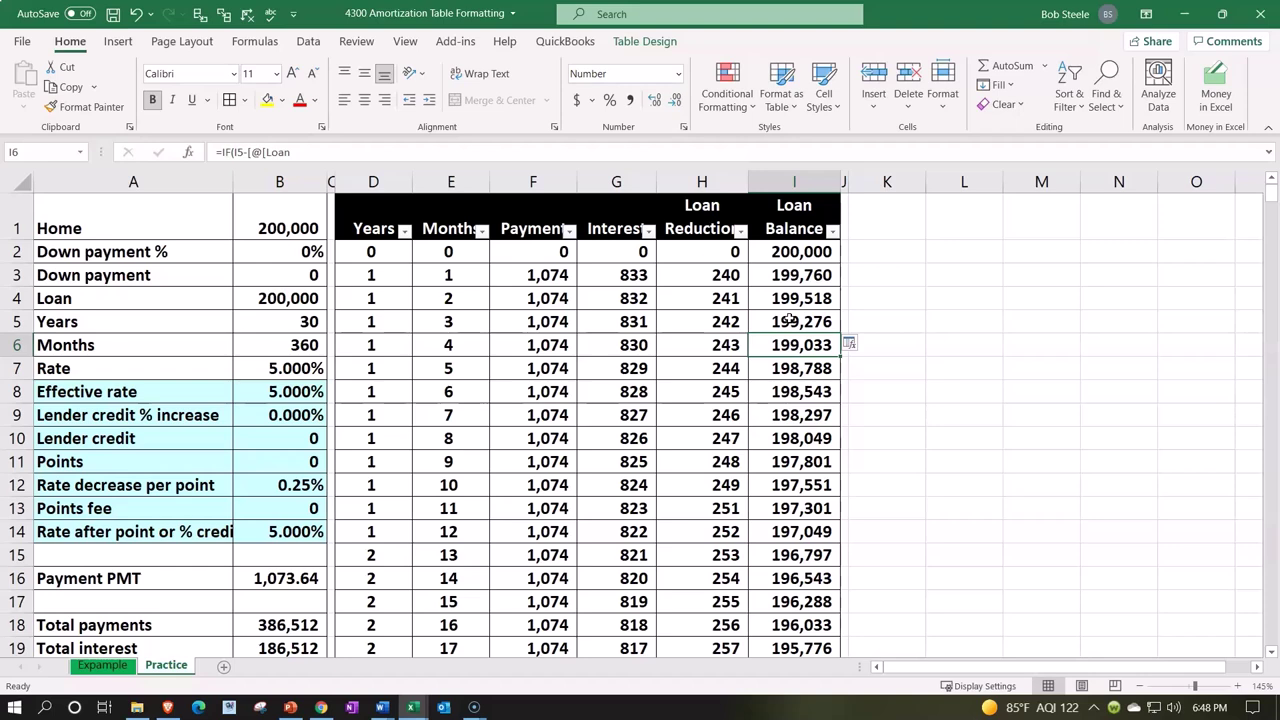
Examine the Payment formulas in F4 and F363 and the month 360 Loan Balance formula in I362.
left_click(537, 298)
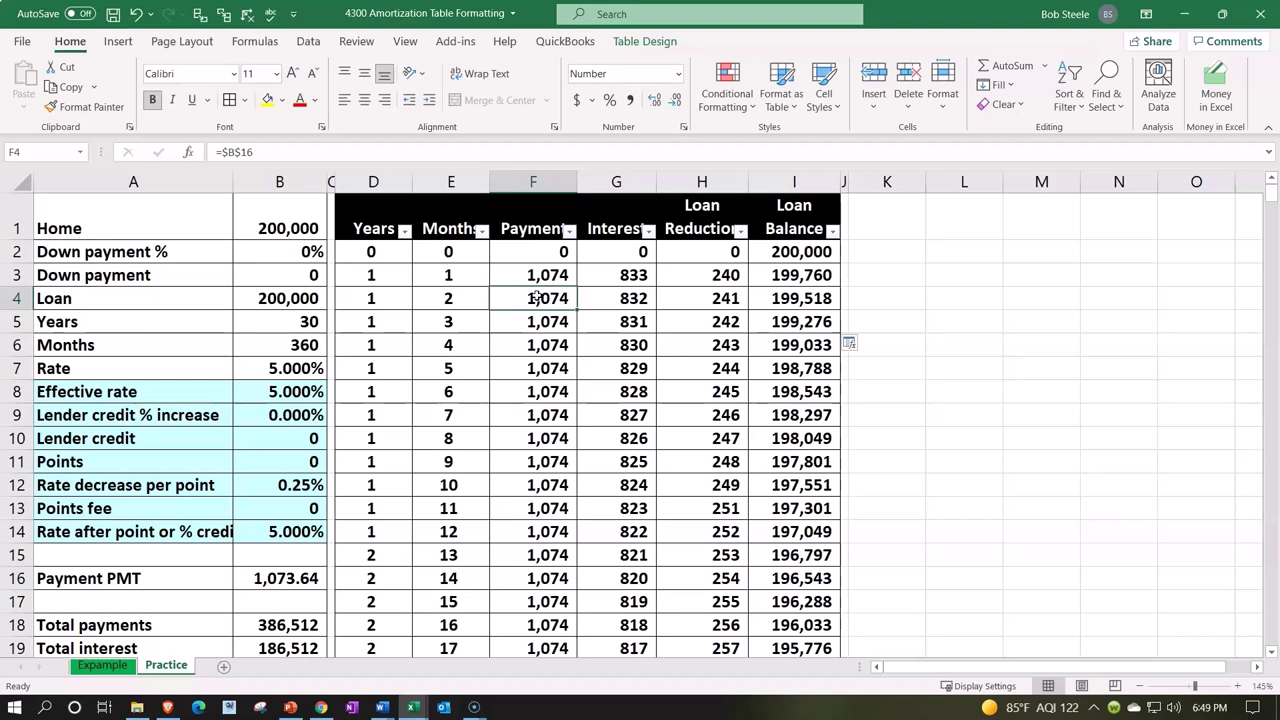
scroll(296, 583, "down", 2)
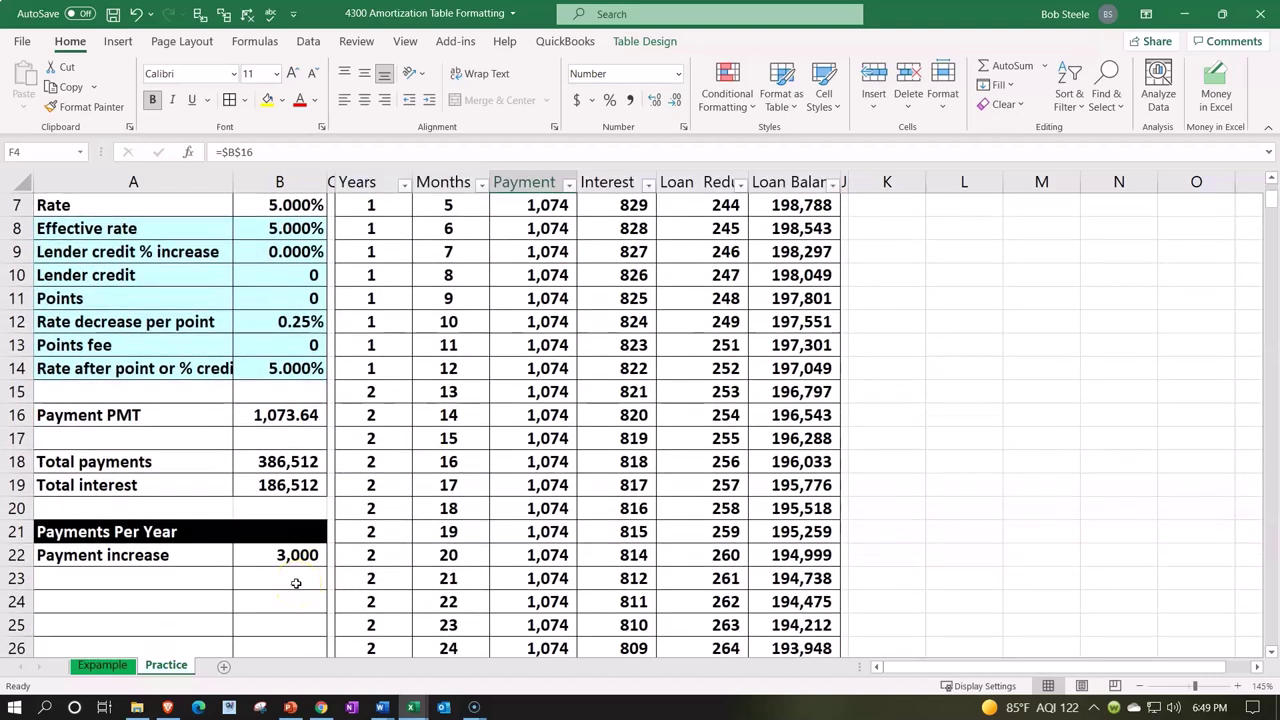
scroll(597, 489, "down", 6)
scroll(563, 497, "down", 20)
scroll(561, 515, "down", 20)
scroll(561, 513, "down", 20)
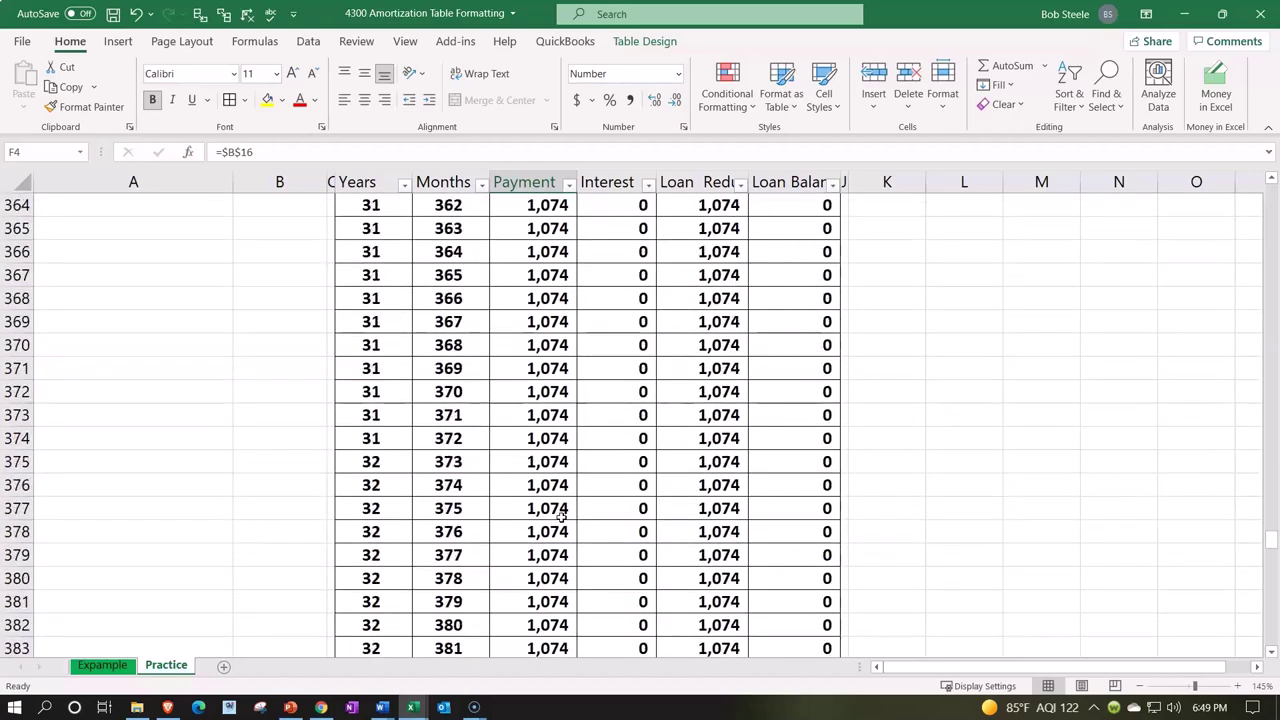
scroll(561, 513, "up", 4)
left_click(557, 461)
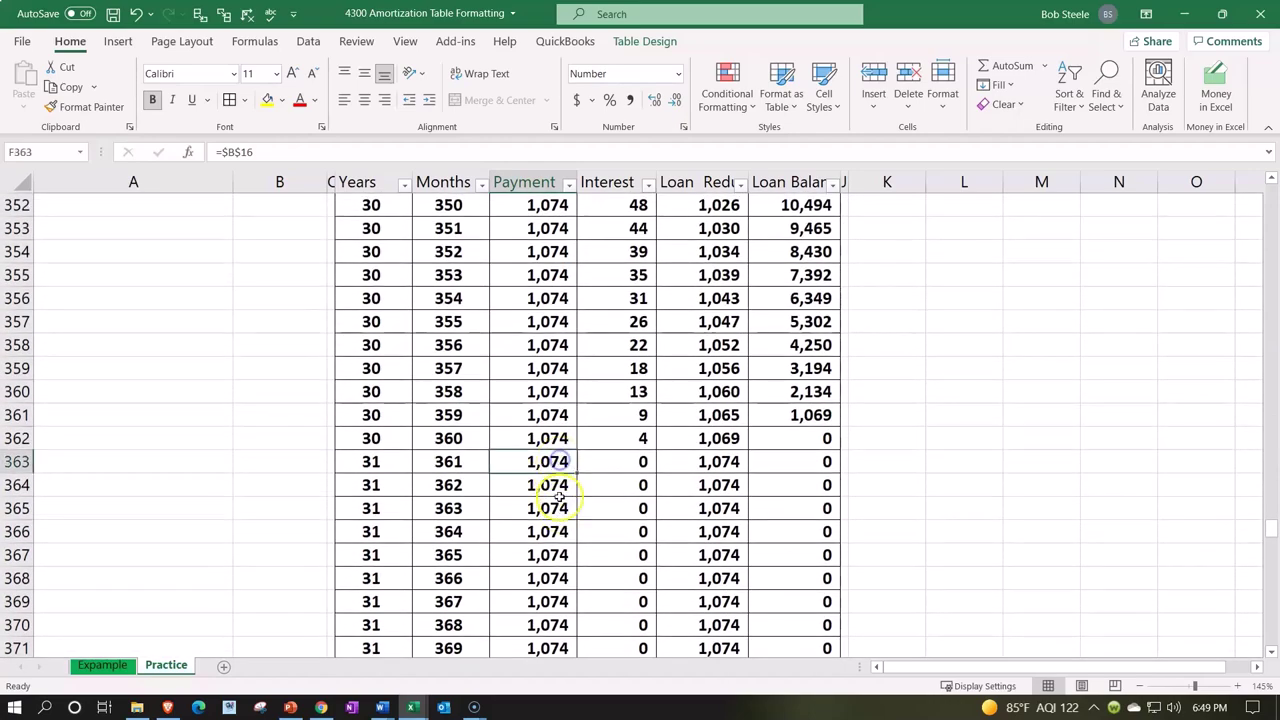
left_click(768, 444)
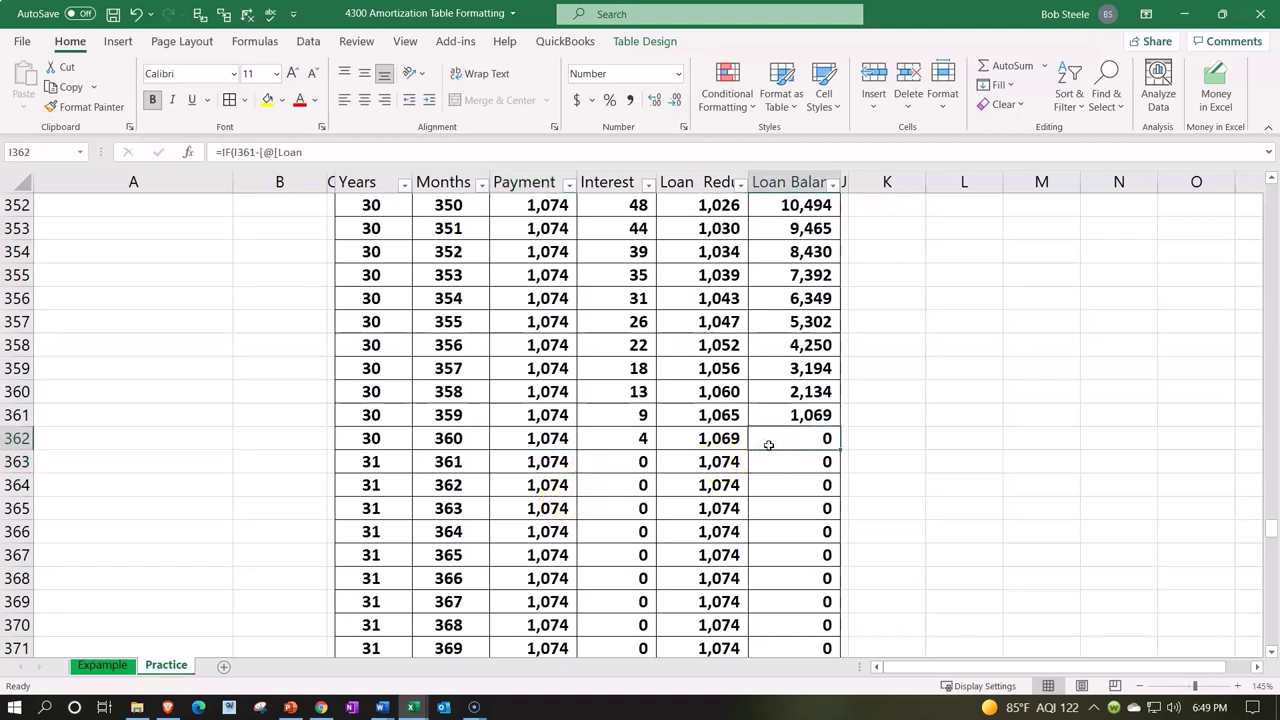
Clear the month 360 Payment formula in F362.
left_click(549, 436)
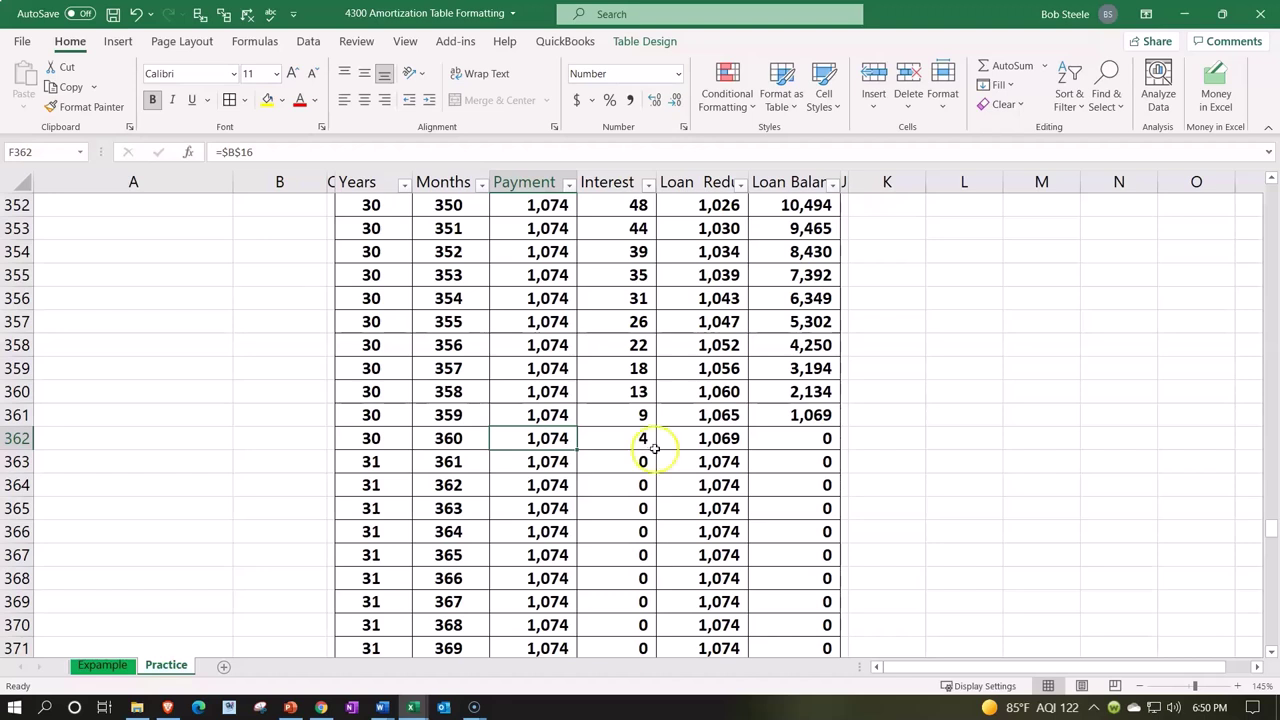
key("Delete")
key("Down")
key("Up")
type("=")
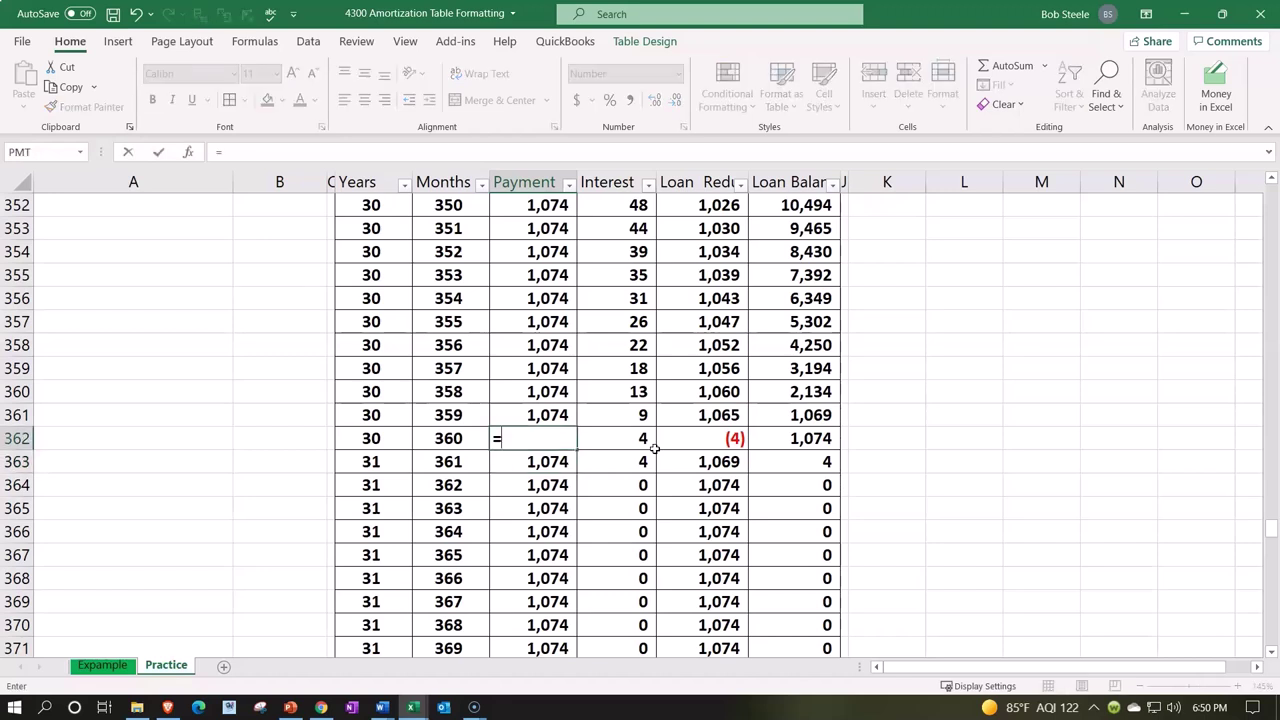
type("if")
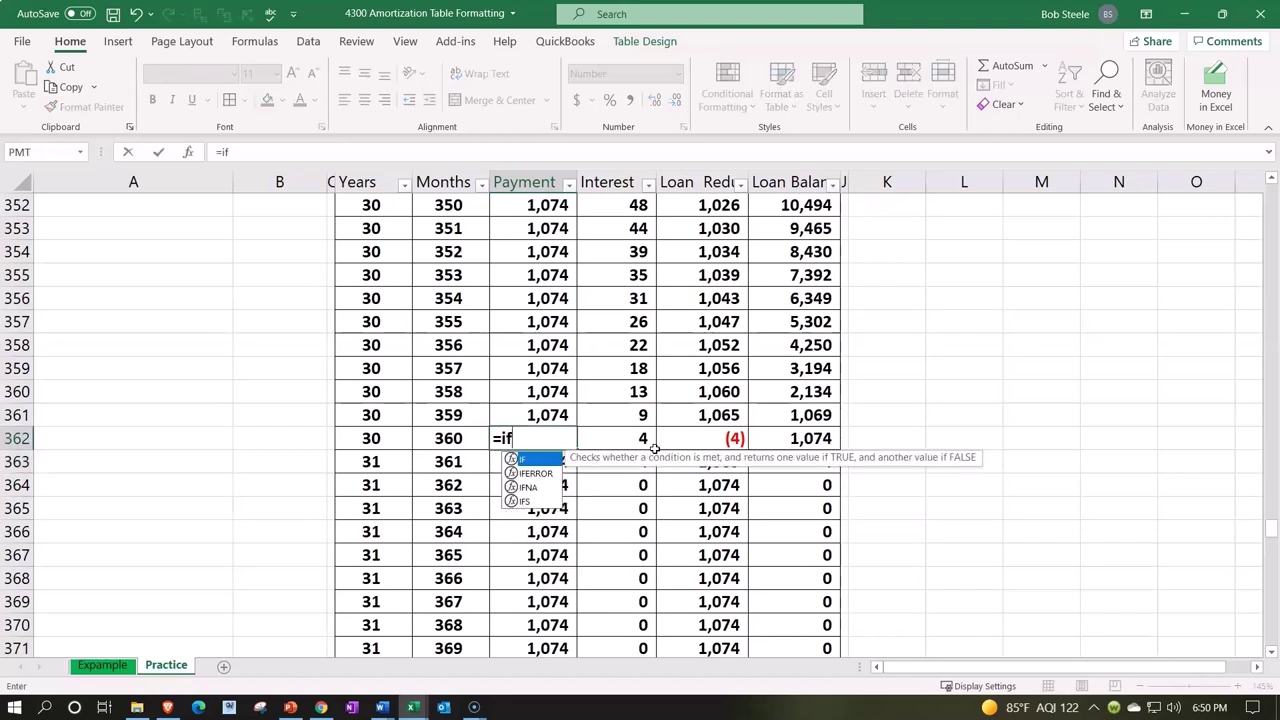
type("(")
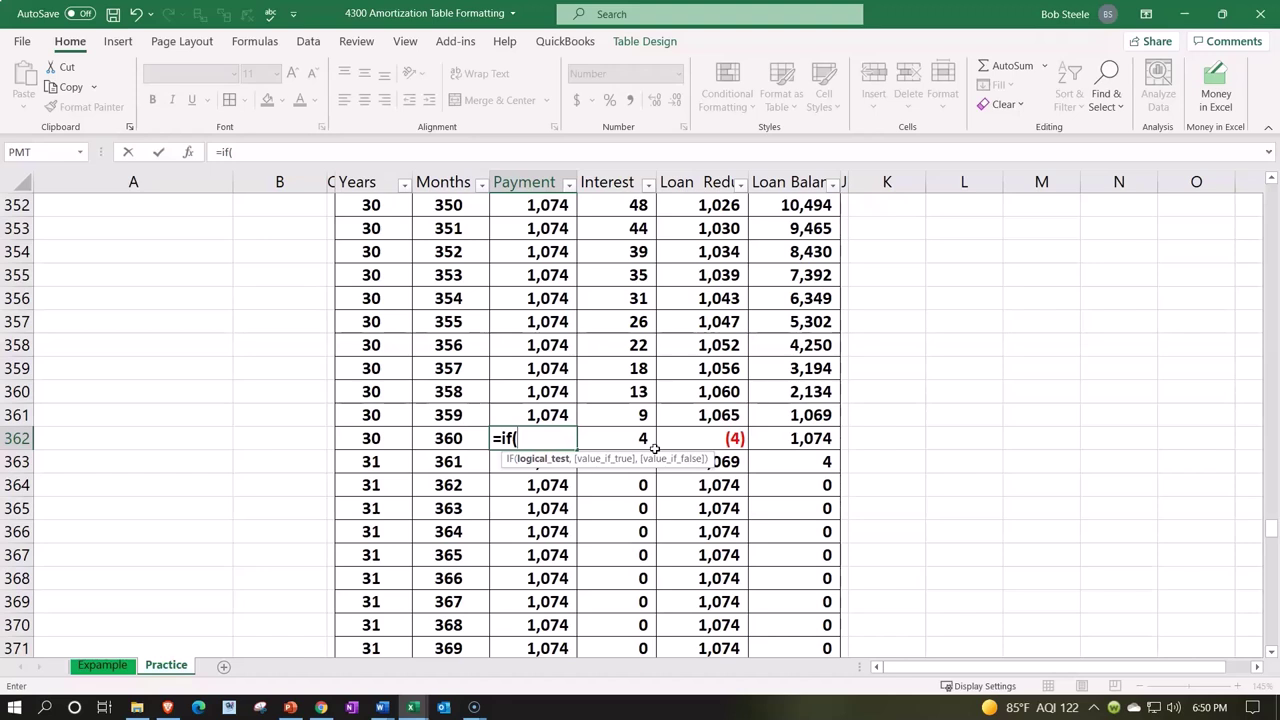
left_click(555, 416)
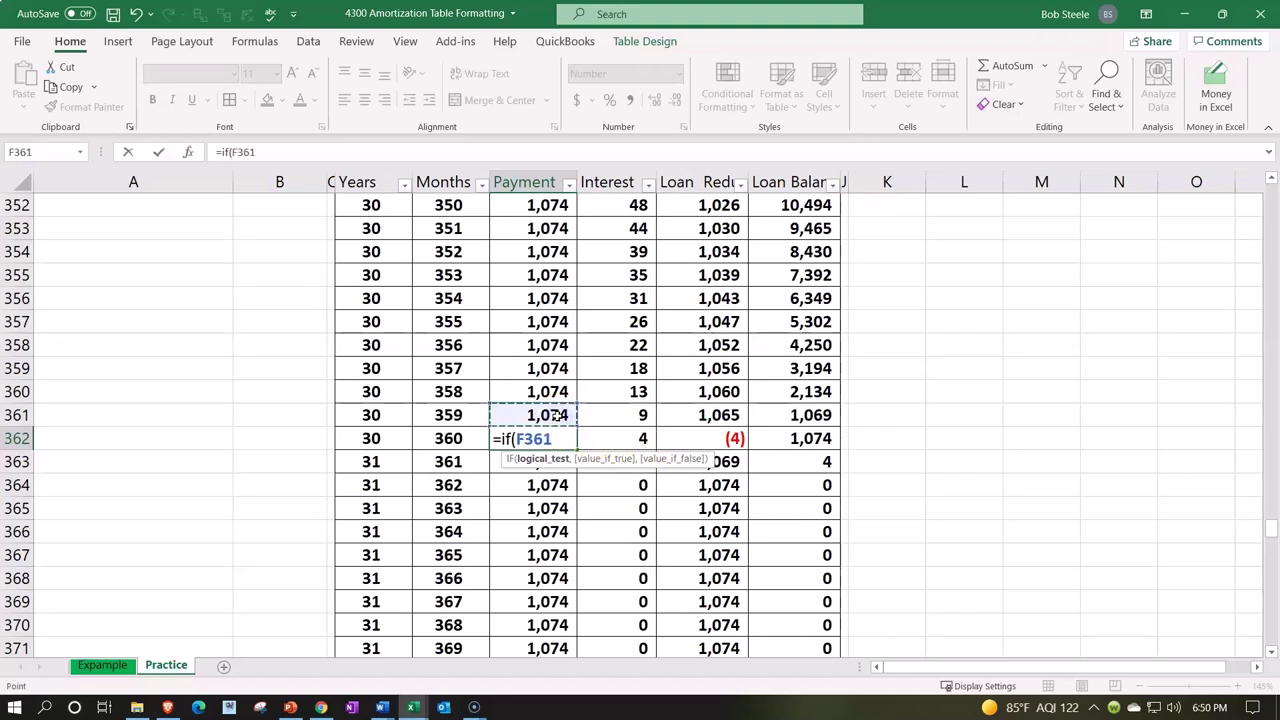
type("<")
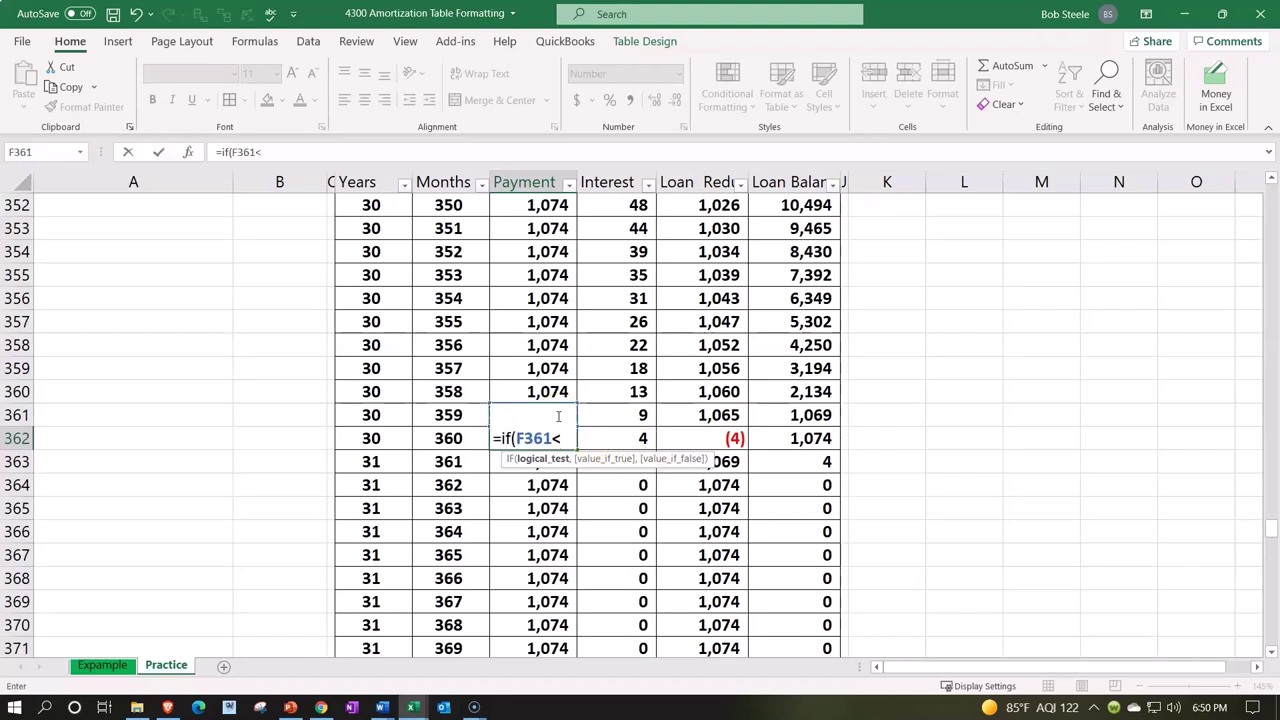
type("=")
left_click(820, 415)
type("+")
key("Down")
key("Right")
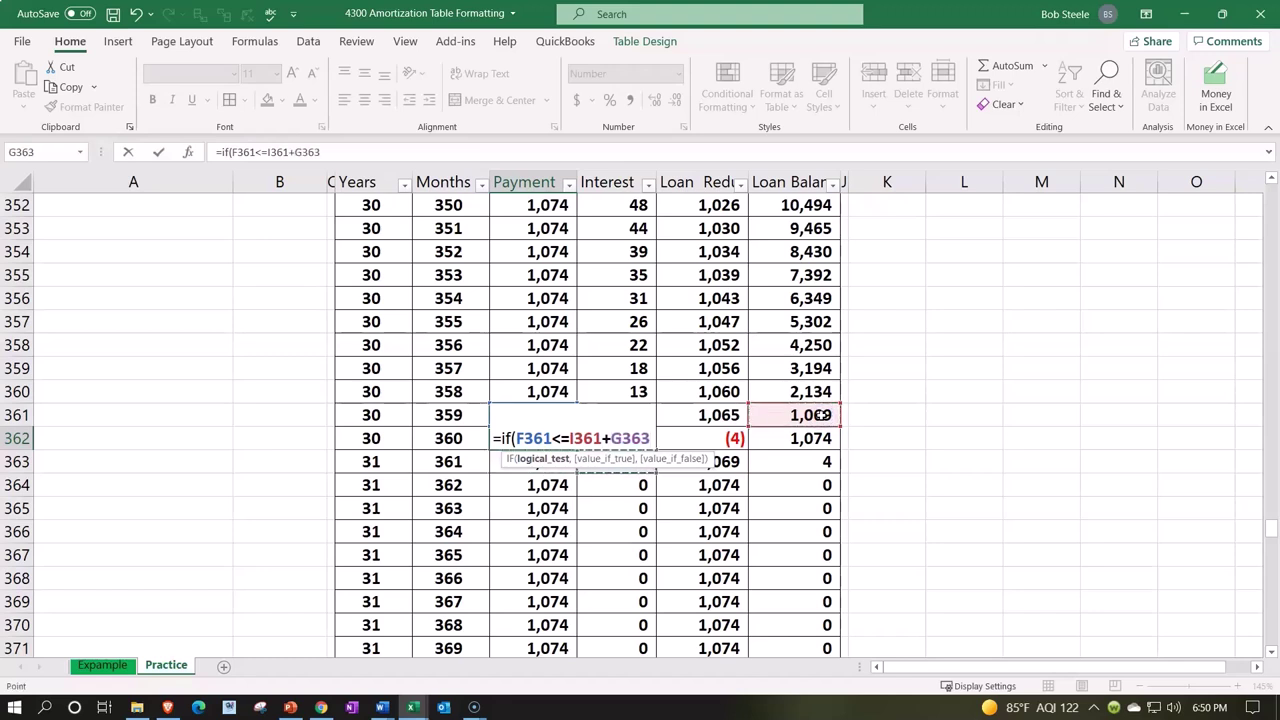
key("Up")
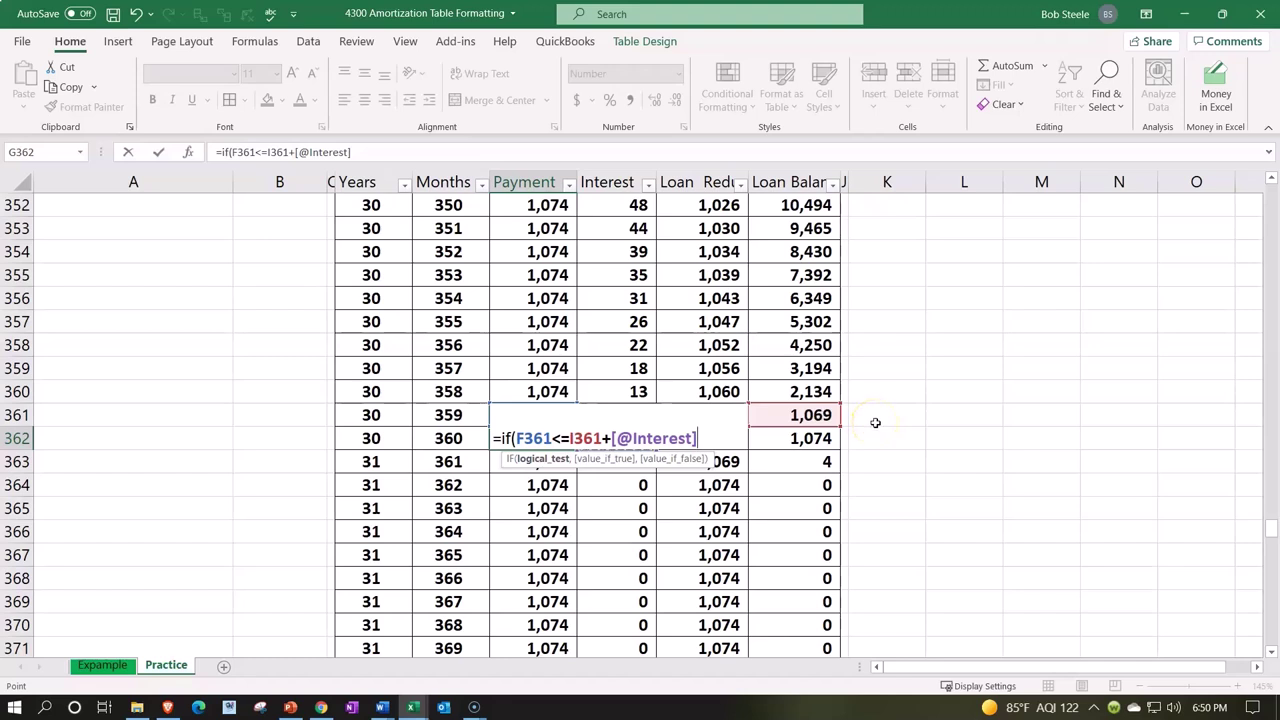
type(",")
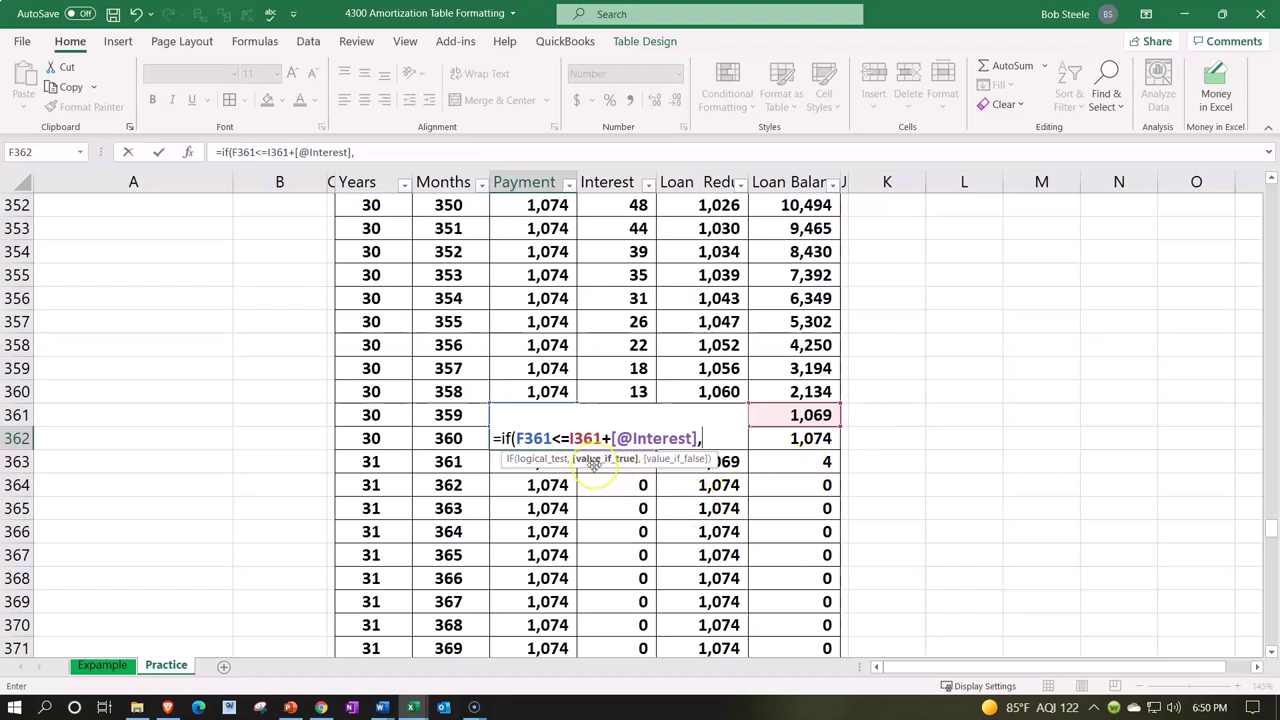
left_click(464, 423)
key("Right")
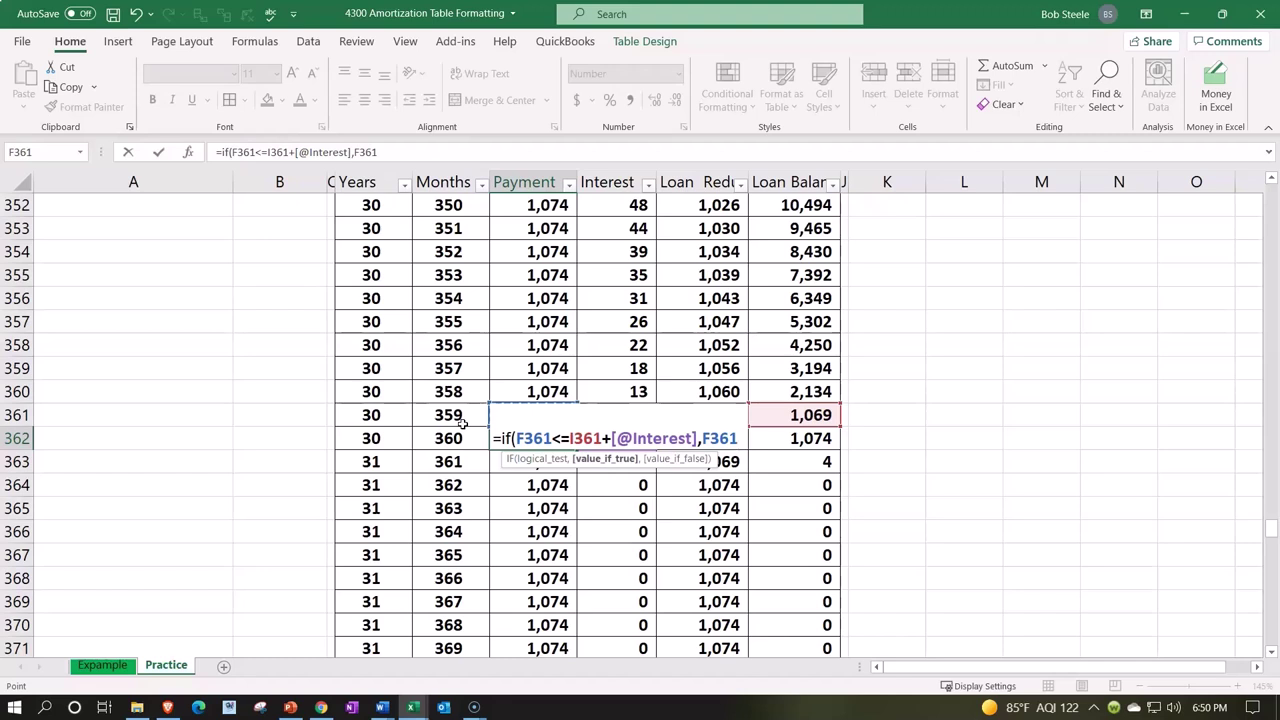
type(",")
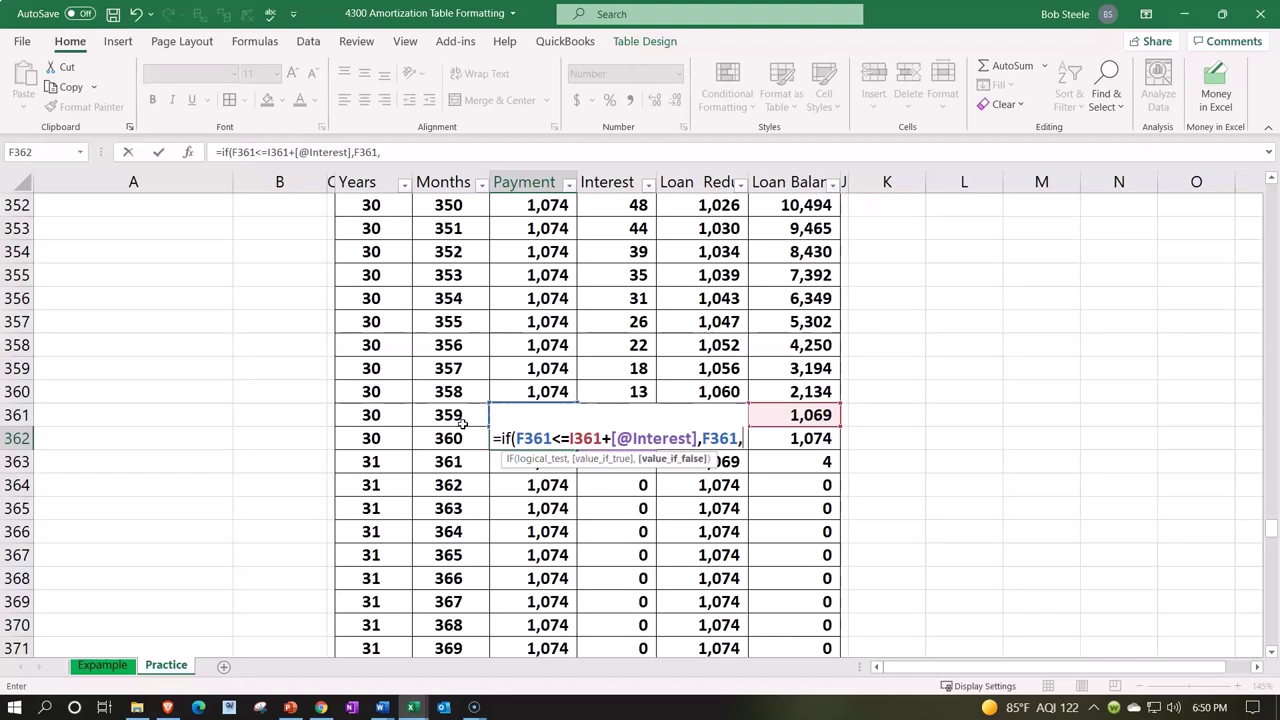
left_click(876, 414)
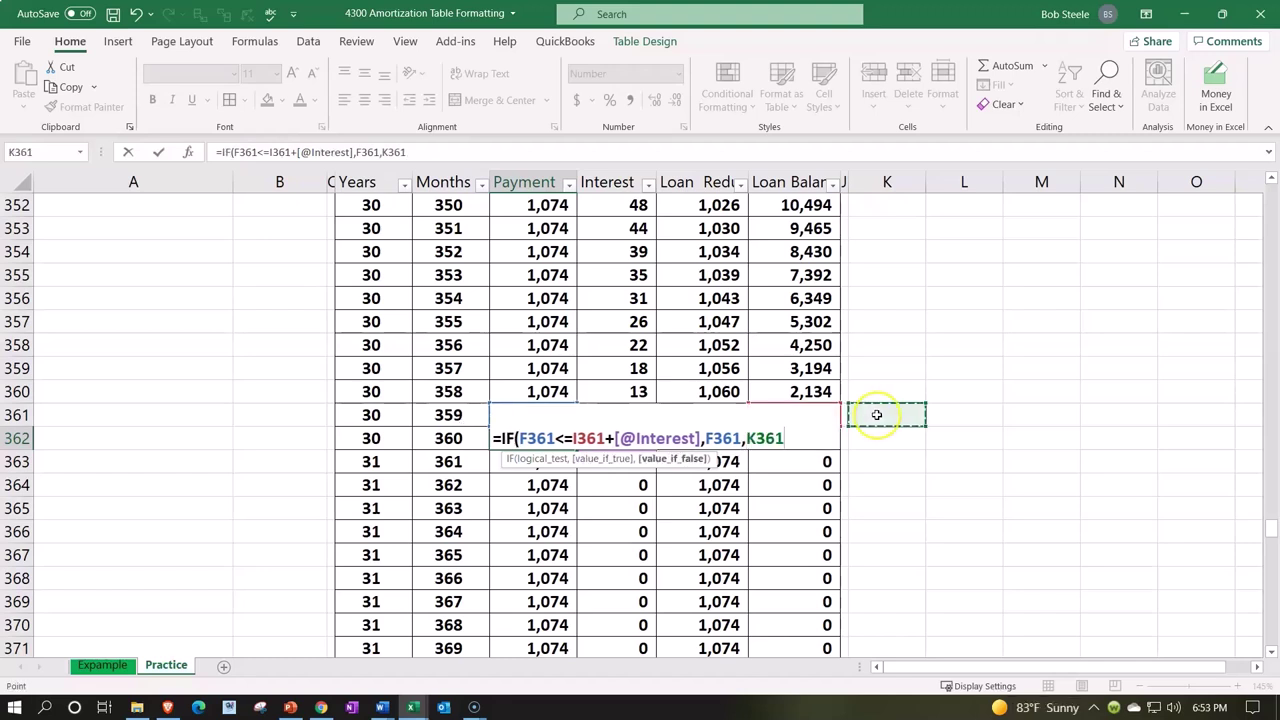
key("Left")
key("Left")
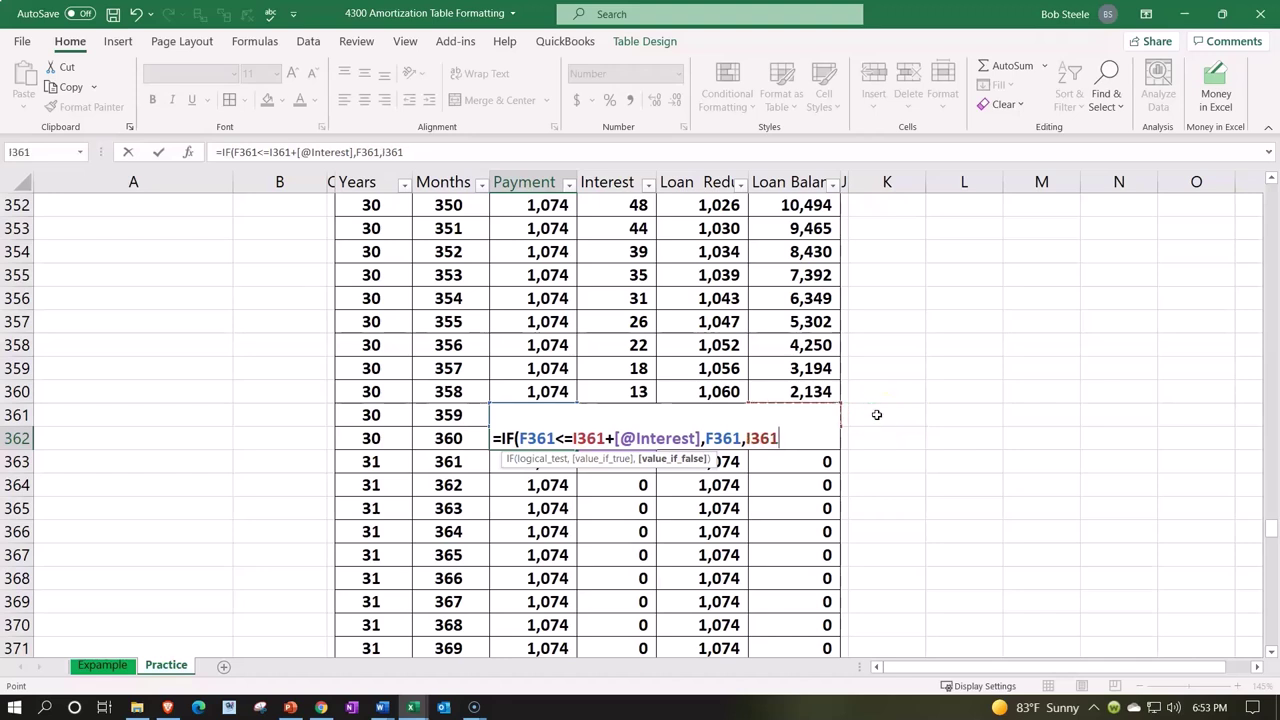
type("+")
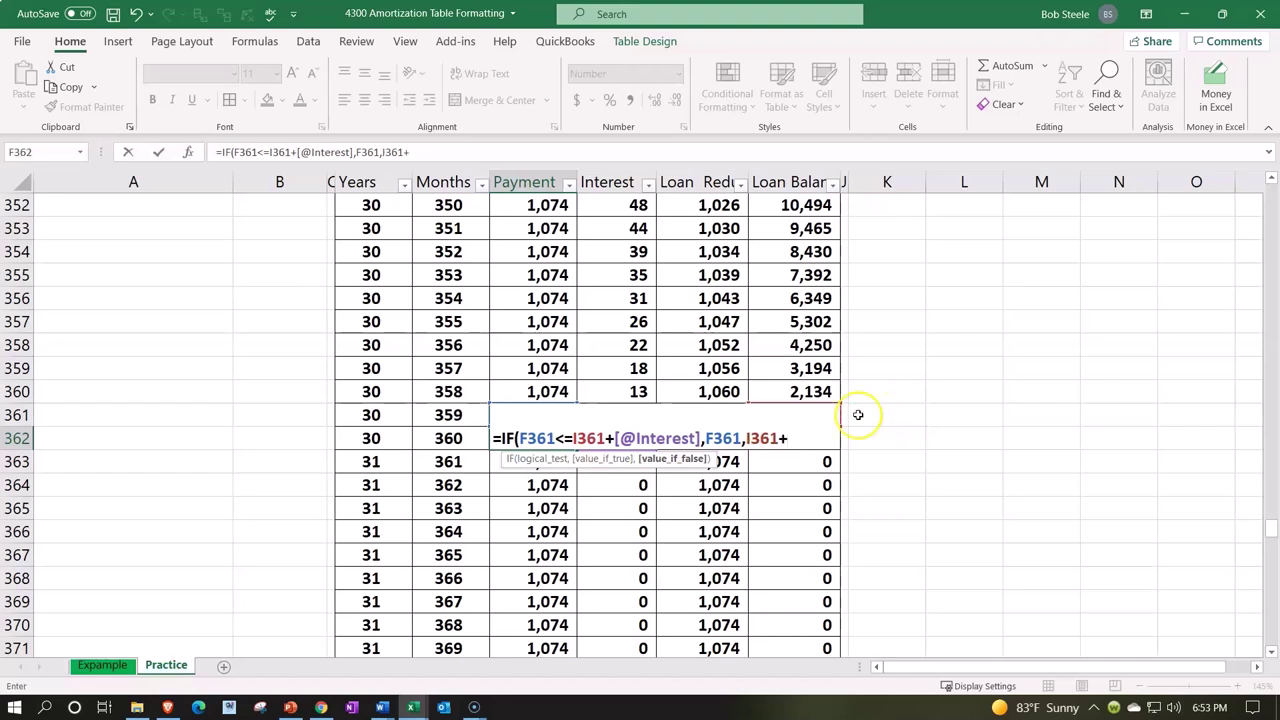
left_click(856, 430)
key("Left")
key("Left")
key("Left")
key("Left")
key("Left")
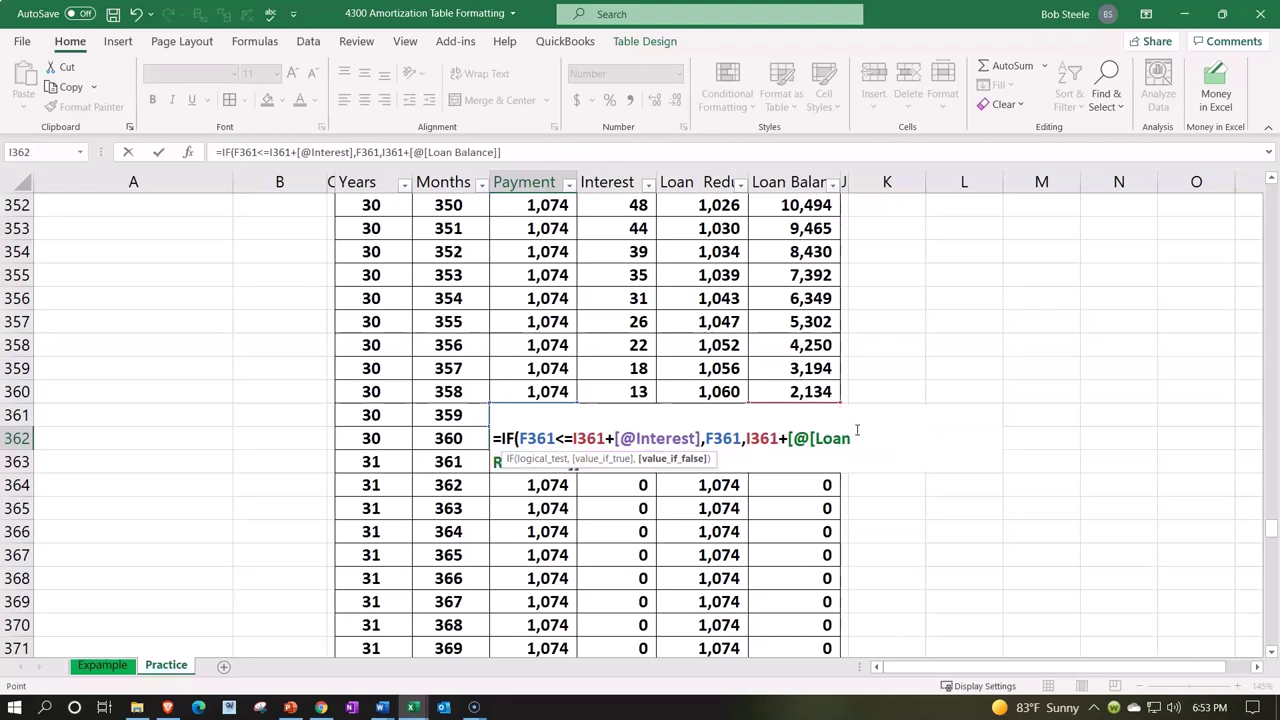
key("Right")
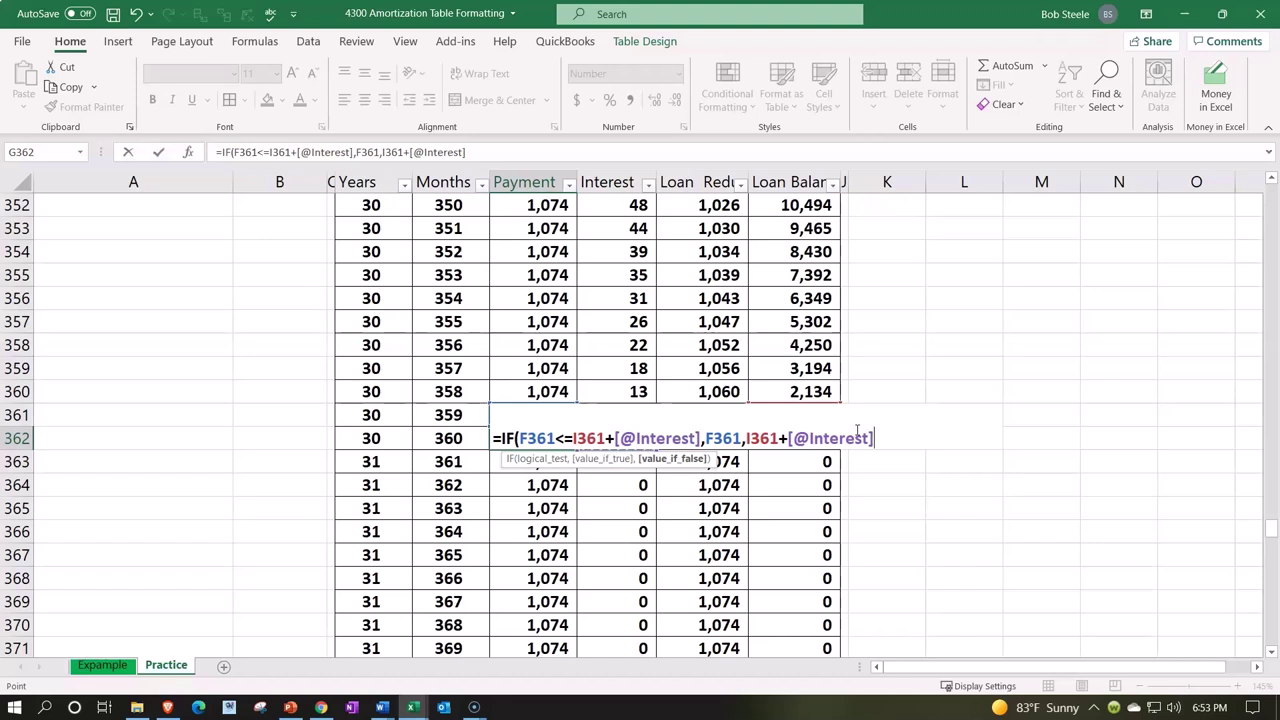
key("Return")
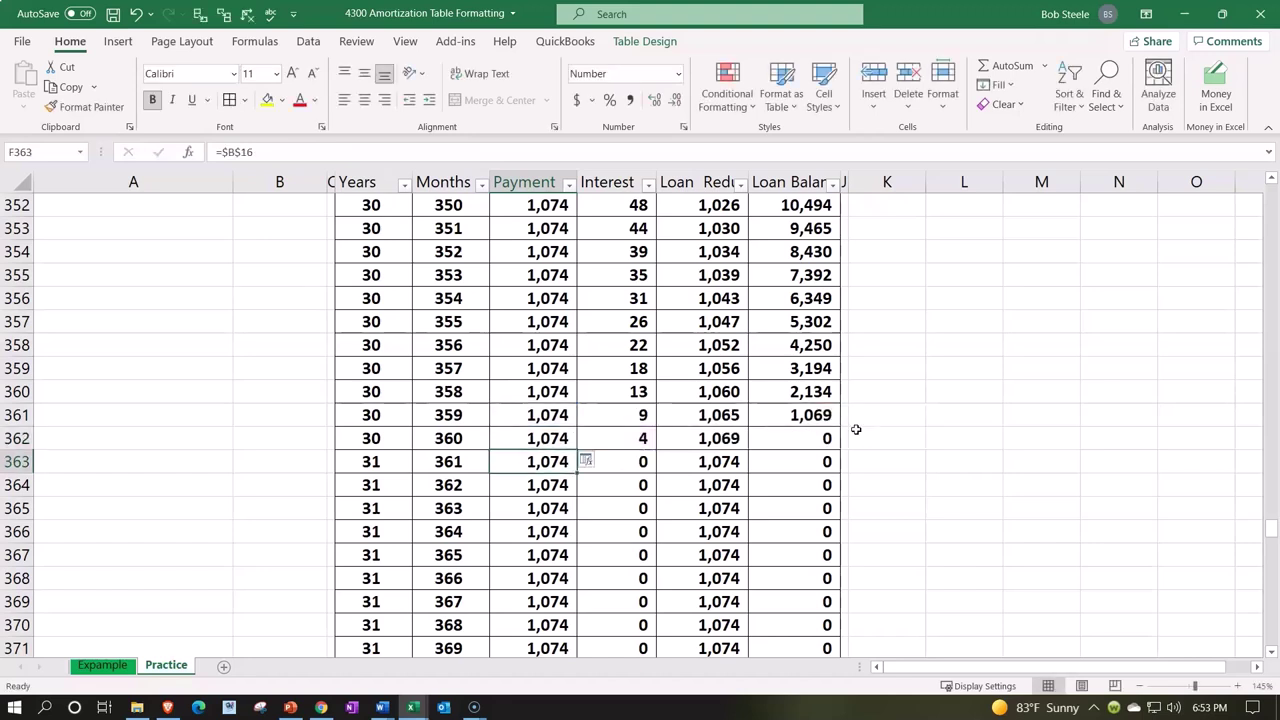
Check the cell references of the Payment IF formula in F362.
left_click(556, 445)
left_click(519, 436)
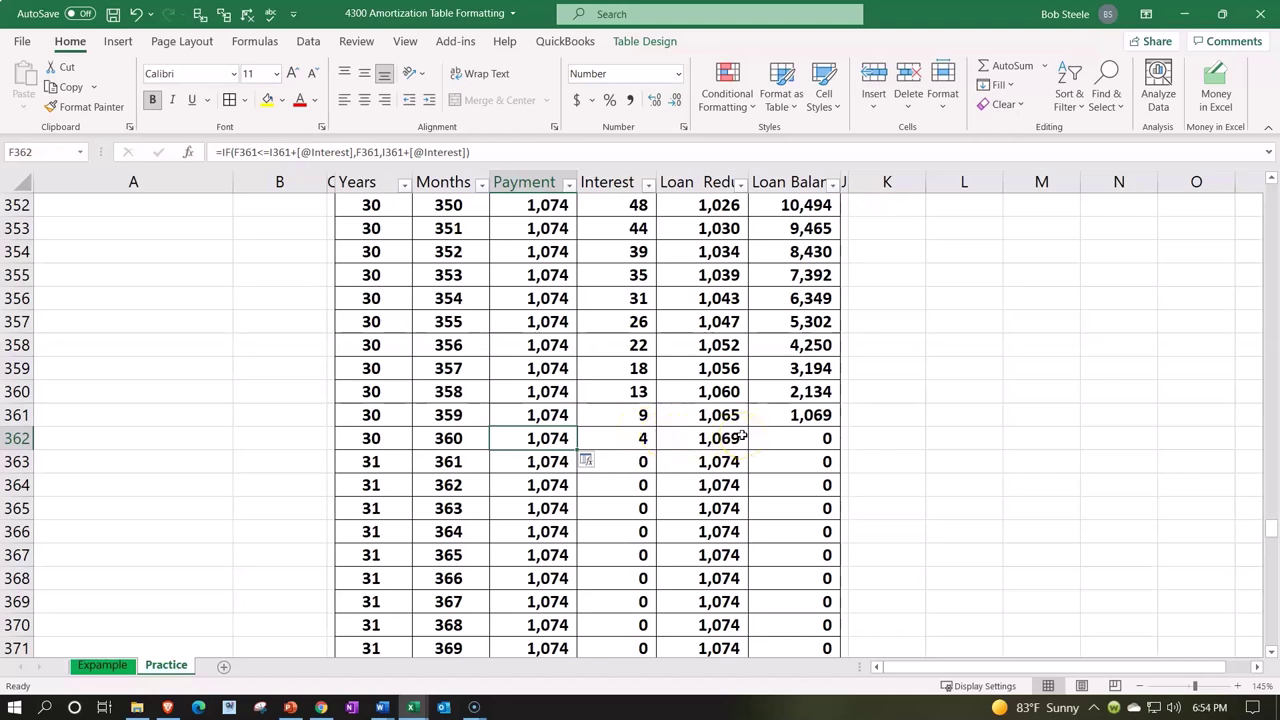
double_click(533, 438)
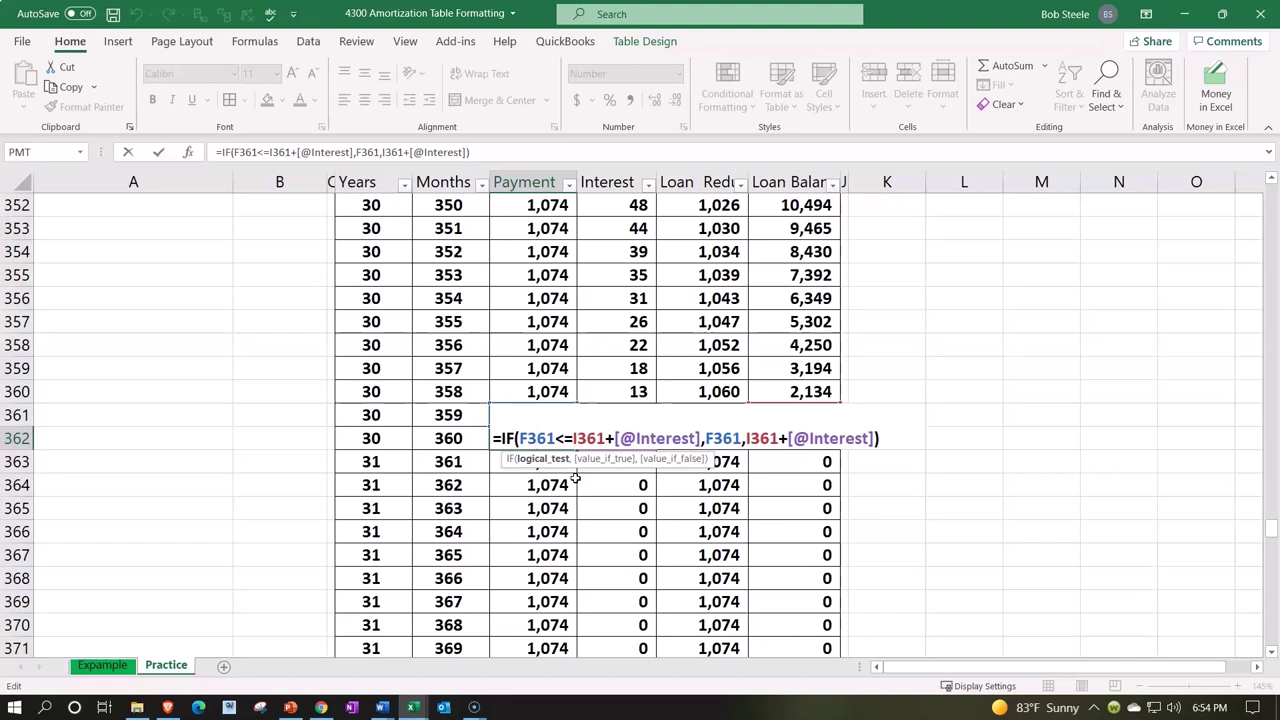
key("Return")
Fill the Payment IF formula from F362 down to F367 and up to F358.
left_click(557, 455)
left_click(550, 440)
left_click_drag(577, 449, 577, 560)
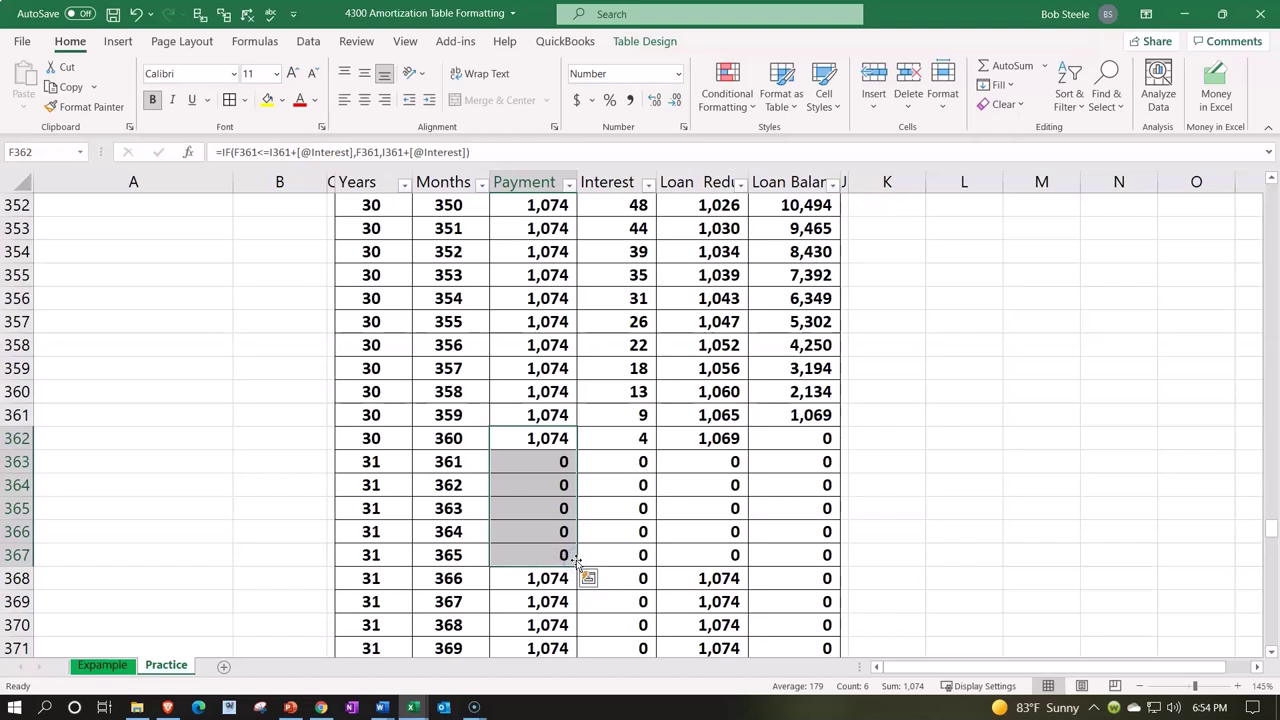
left_click(564, 442)
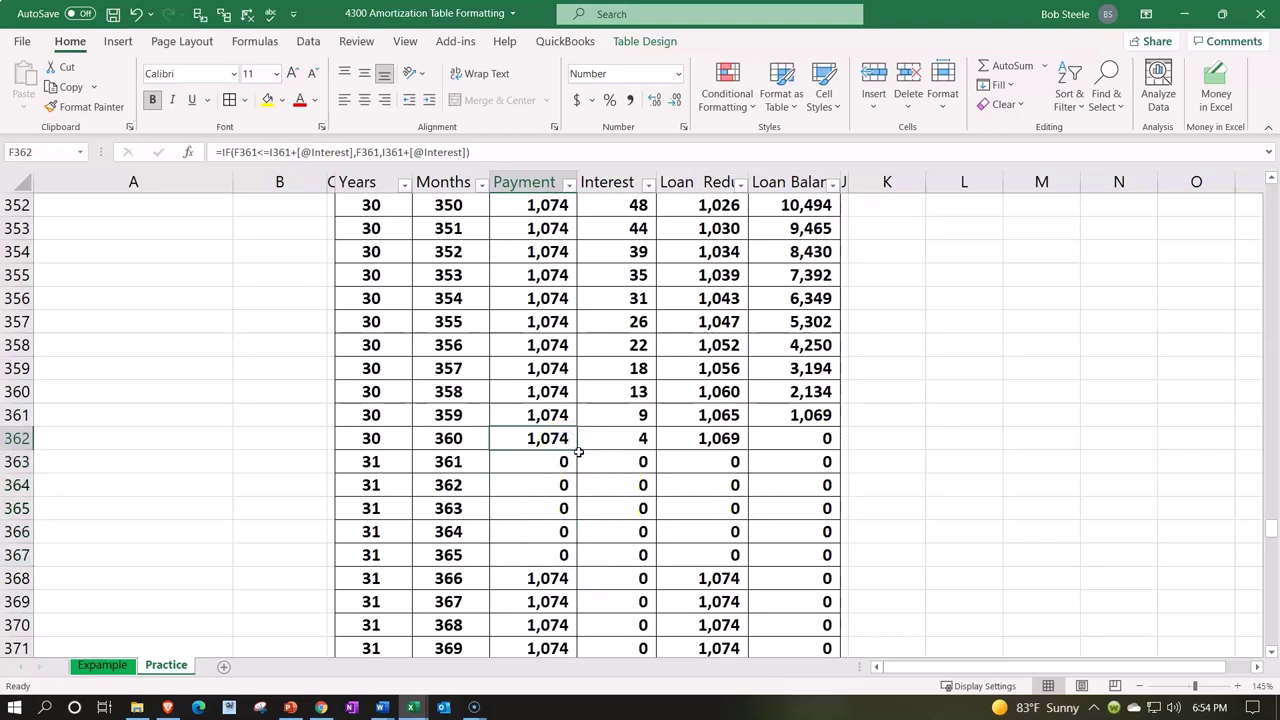
left_click_drag(575, 451, 566, 330)
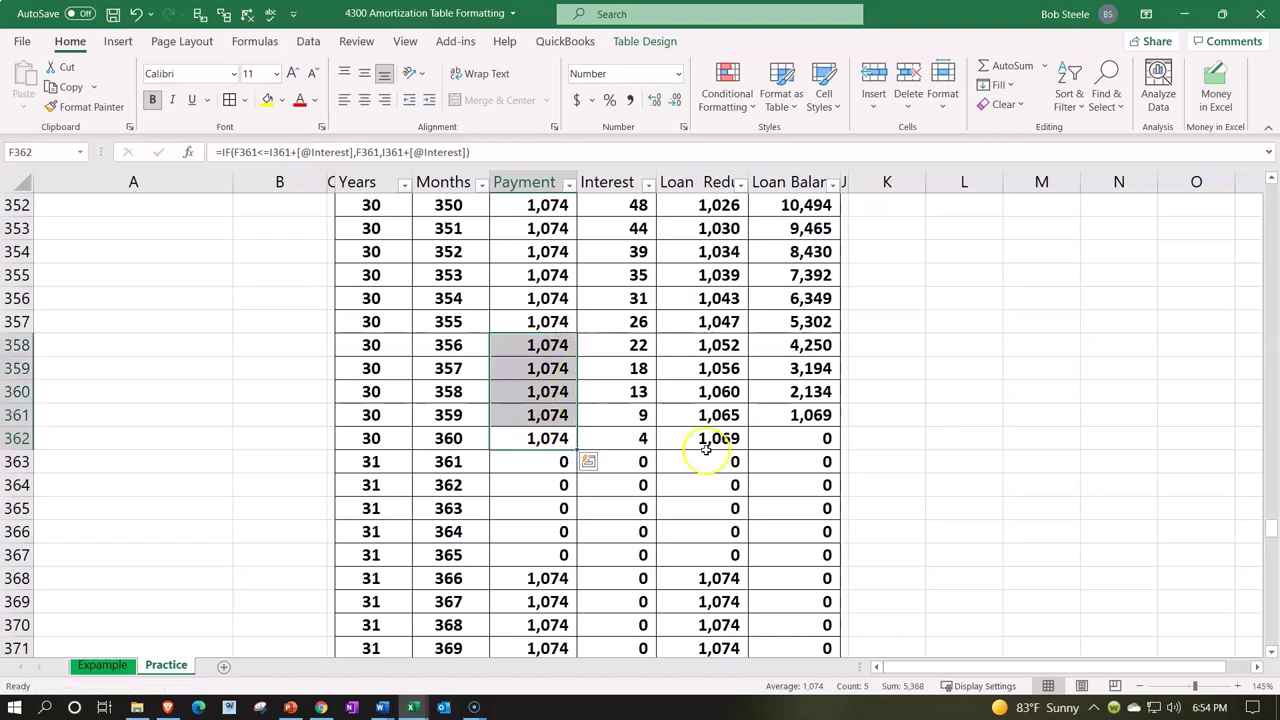
Fill the Payment IF formula from F362 down the column to the month 480 row, F482.
left_click(520, 485)
left_click(543, 440)
left_click_drag(575, 441, 575, 578)
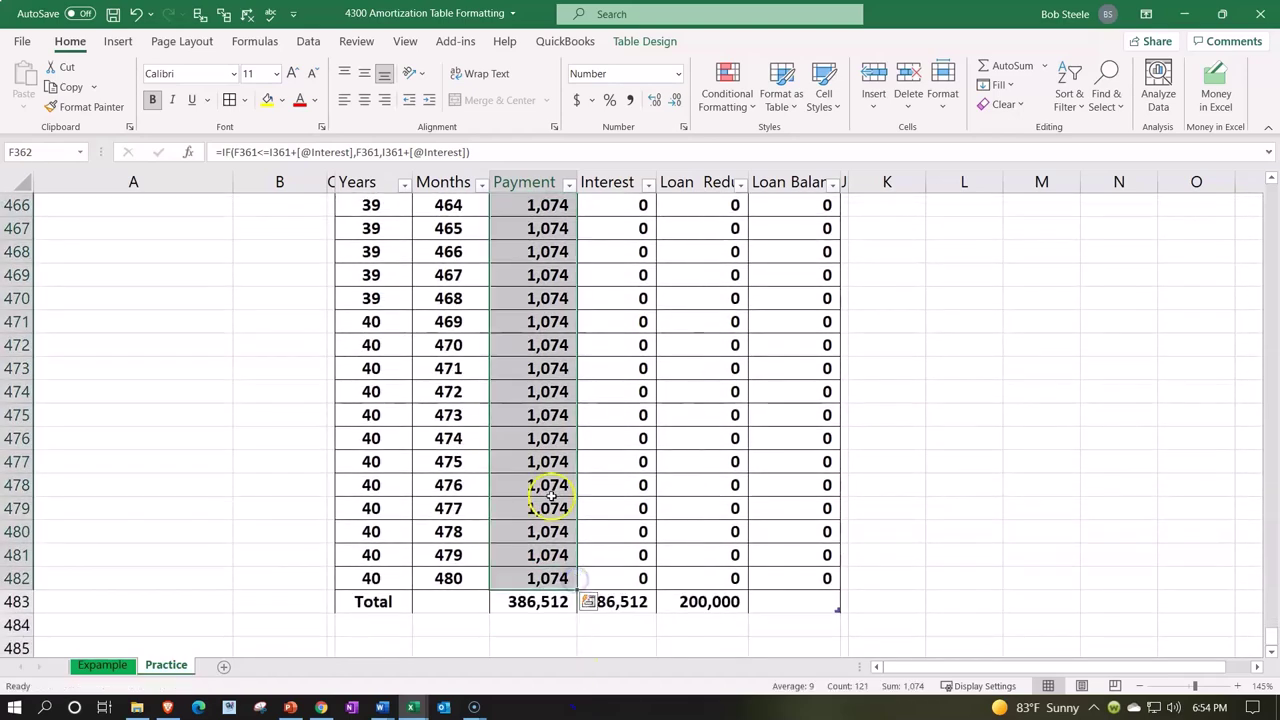
scroll(543, 458, "up", 4)
scroll(543, 458, "up", 20)
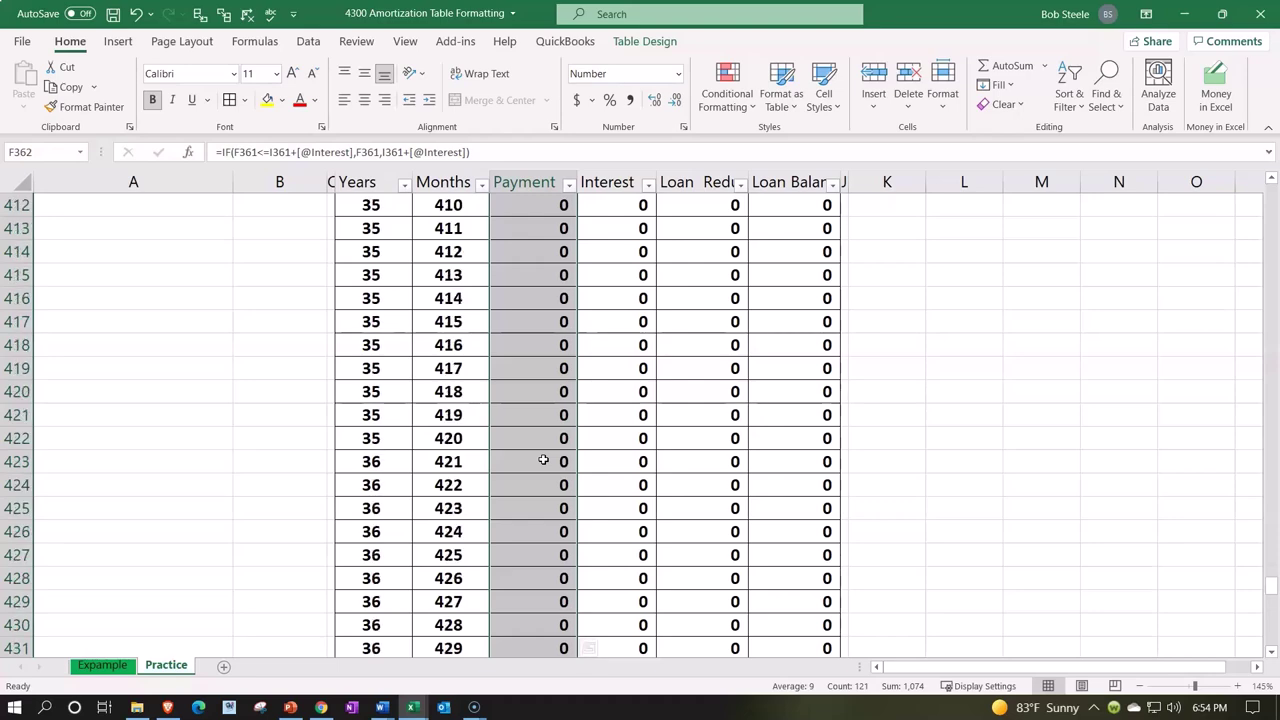
left_click(543, 459)
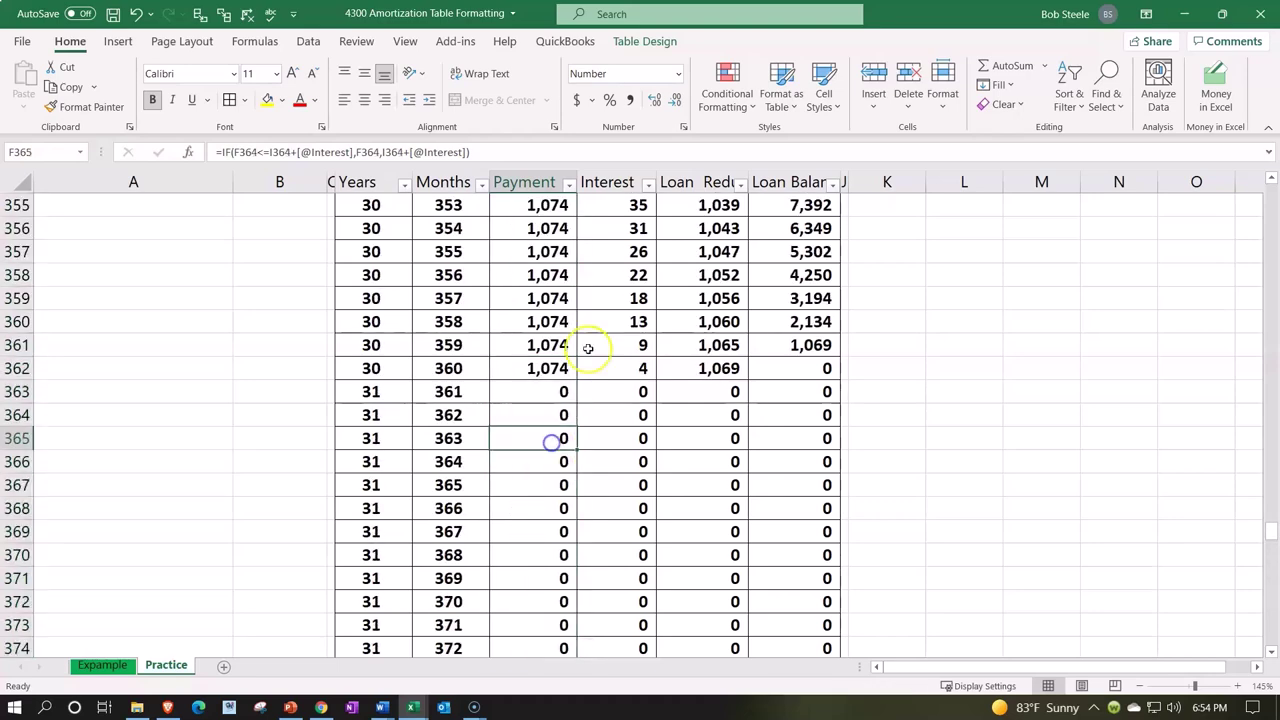
Fill the Payment IF formula from F362 upward through the column to the month 2 row, F4.
left_click(566, 371)
mouse_move(570, 378)
left_mouse_down()
mouse_move(576, 114)
mouse_move(556, 298)
left_mouse_up()
left_click(566, 415)
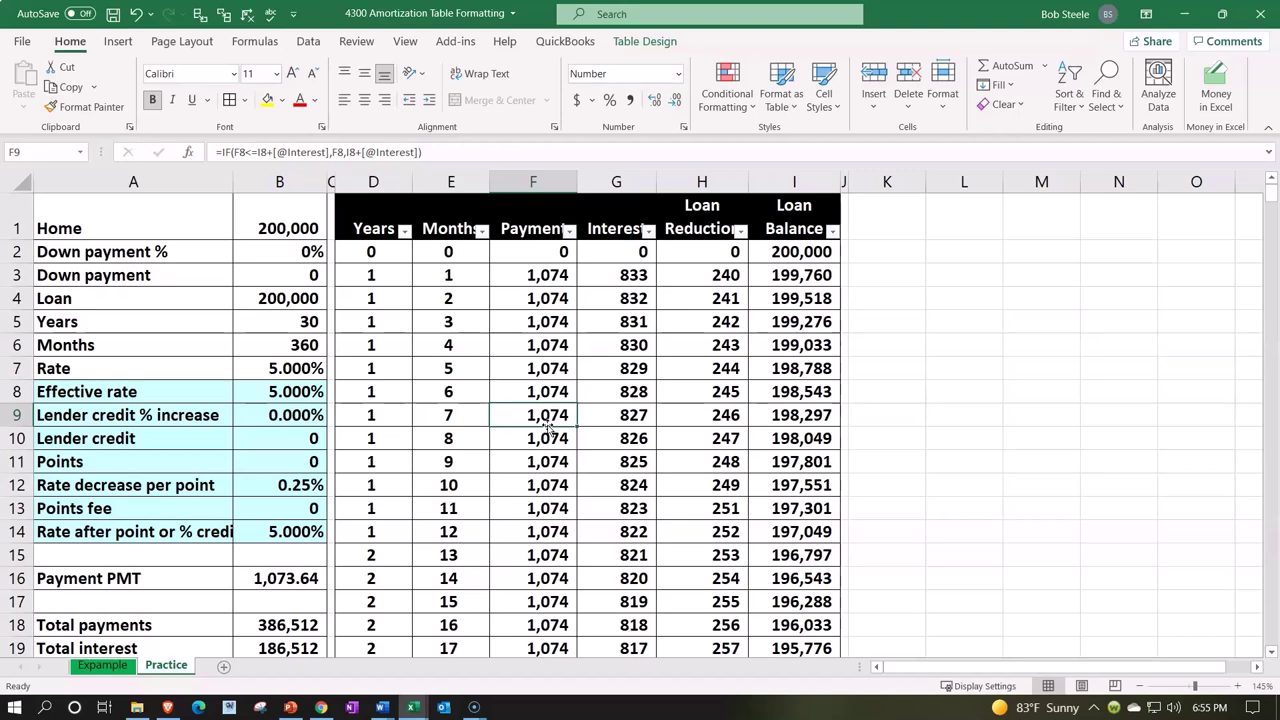
Check the Payment formulas in F4 and F3 for their cell references.
double_click(556, 296)
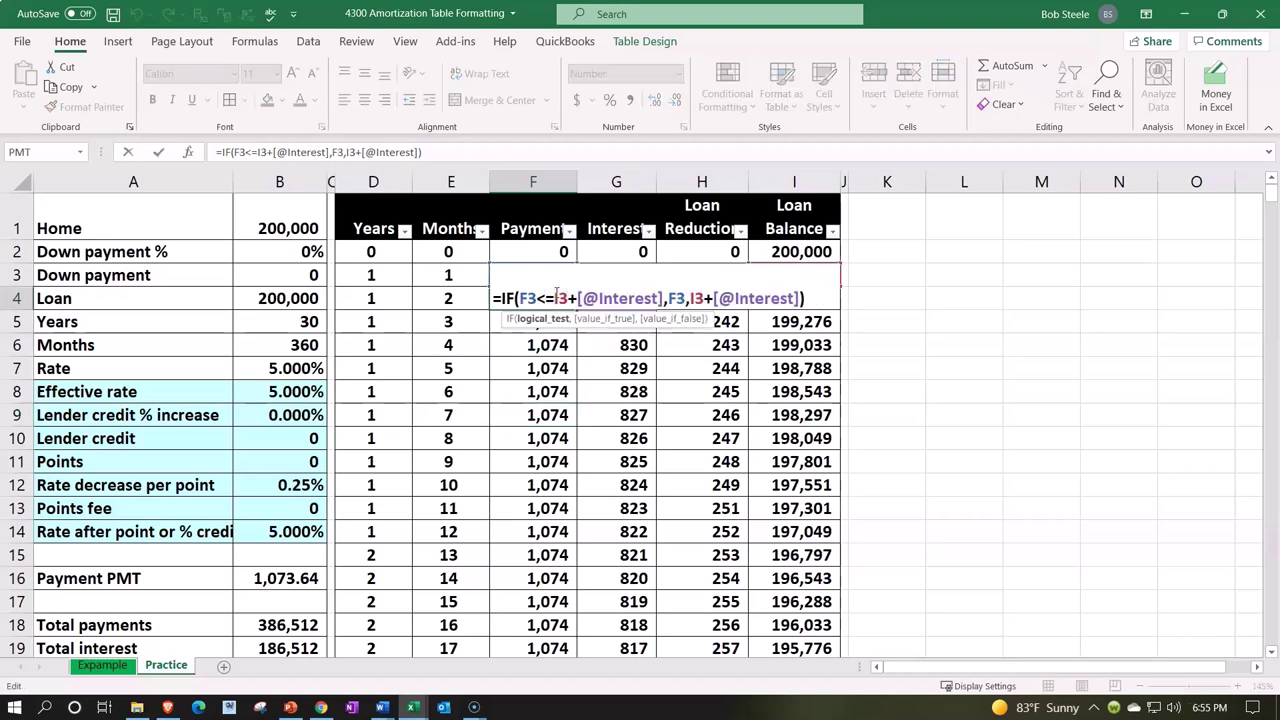
key("Escape")
double_click(536, 275)
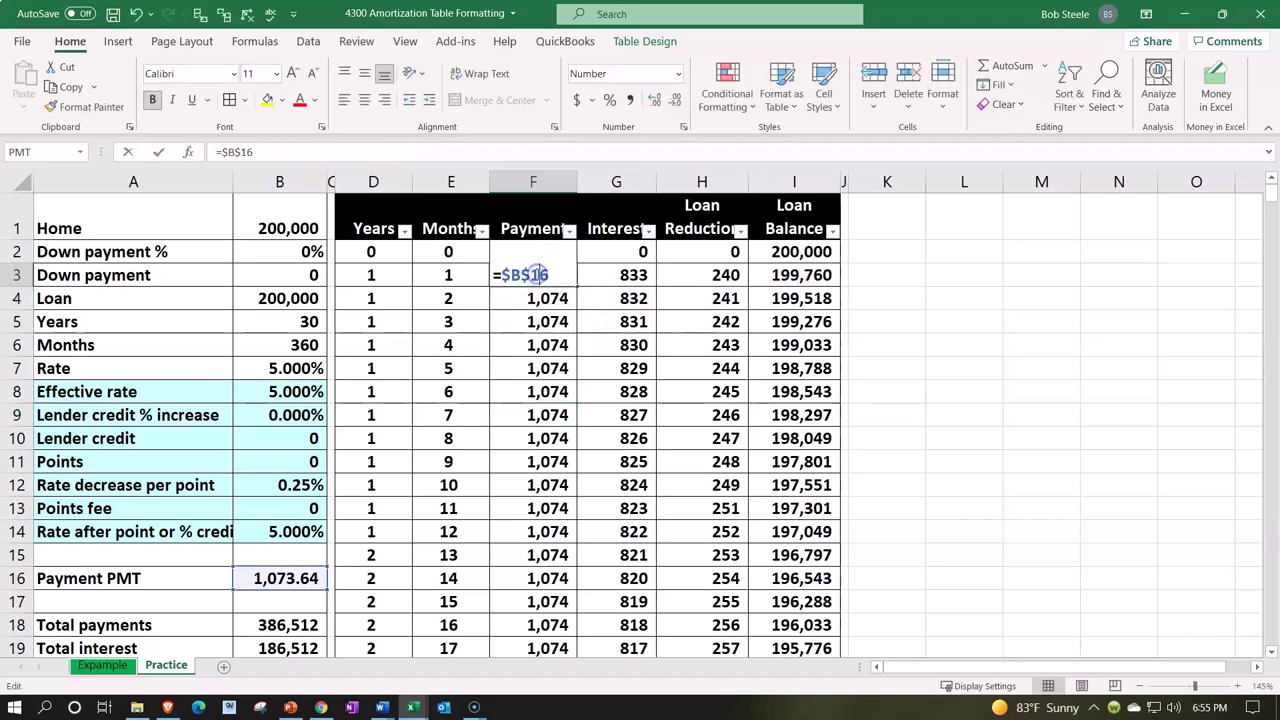
key("Return")
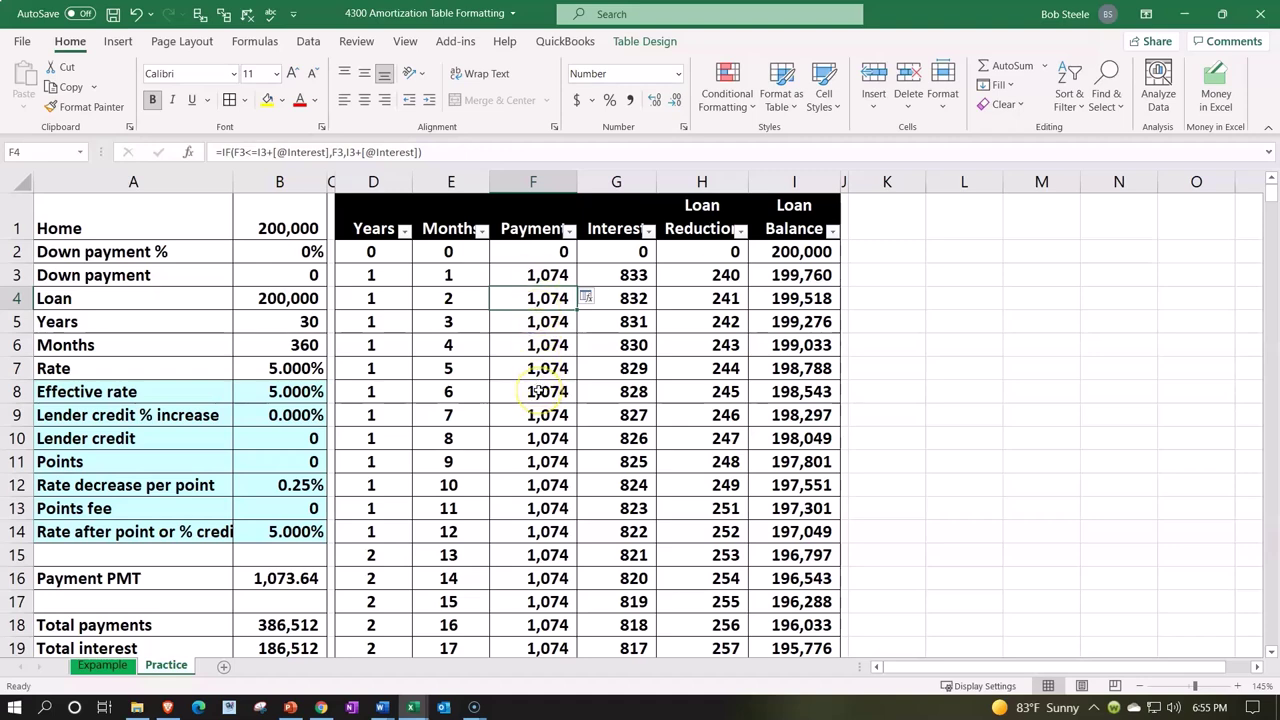
Replace F14 in the logical test of the month 13 Payment formula, F15, with the Payment increase cell B22.
scroll(538, 391, "down", 1)
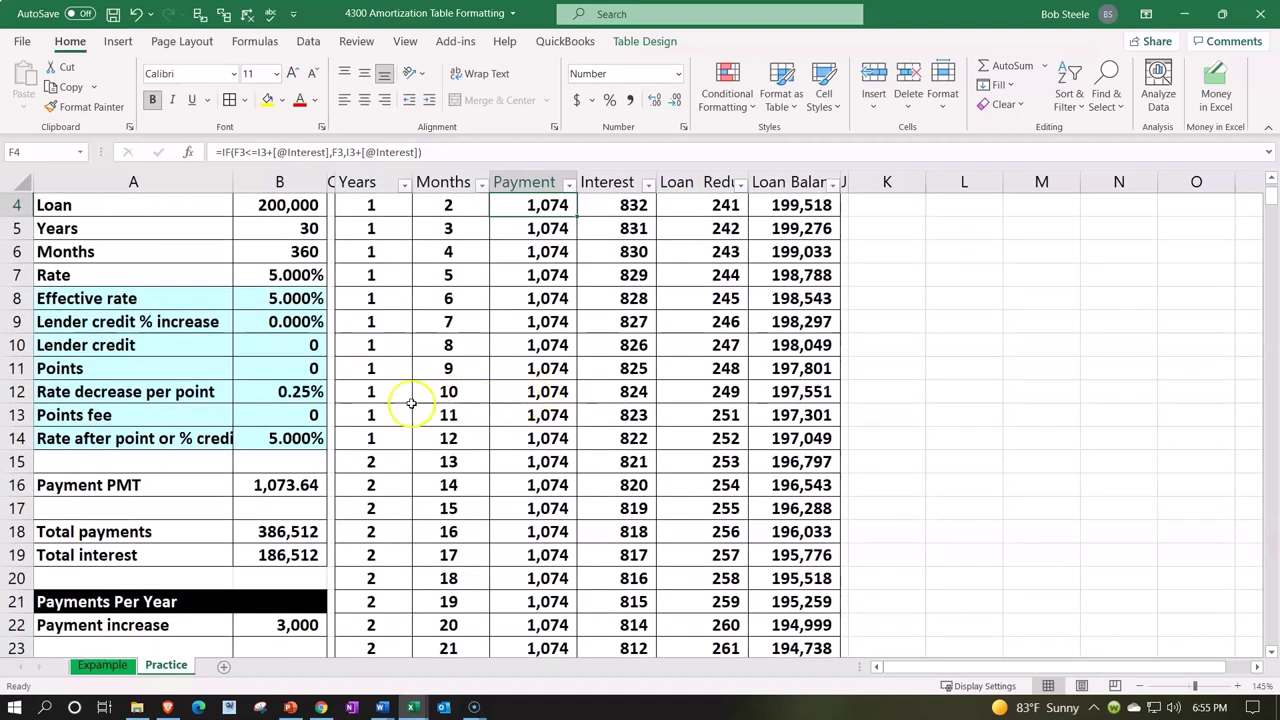
scroll(343, 491, "down", 1)
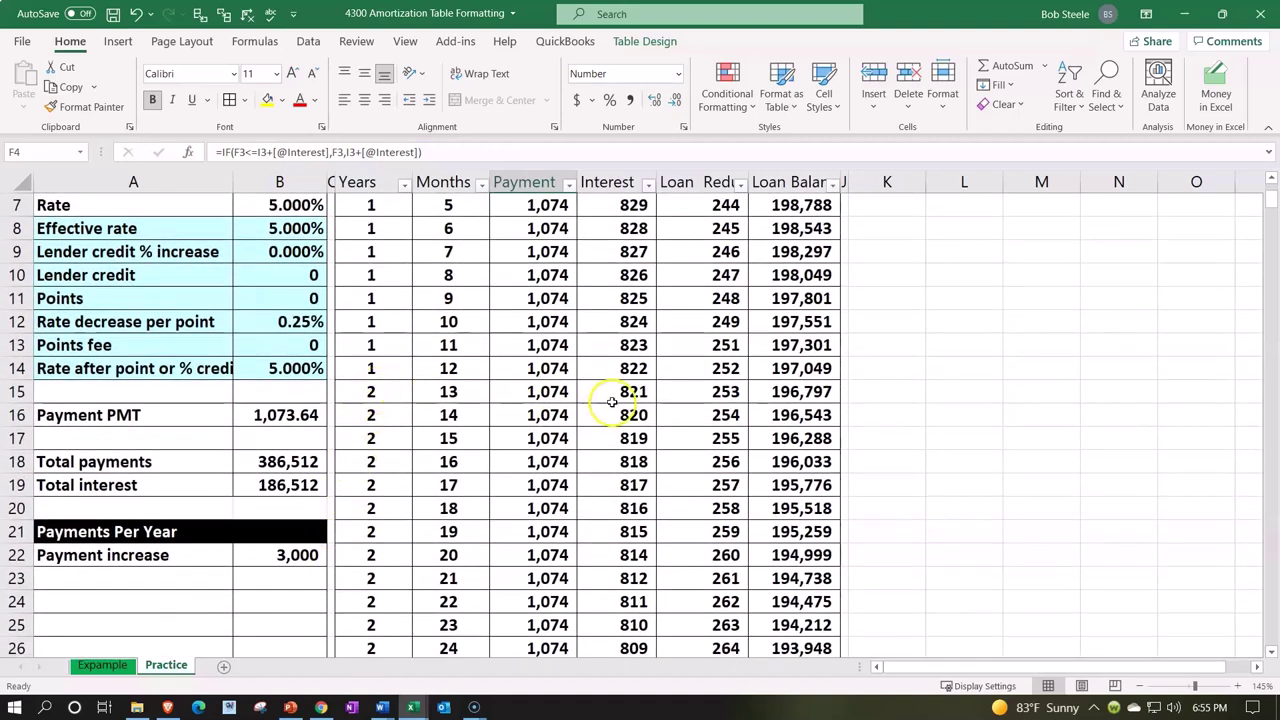
left_click(543, 385)
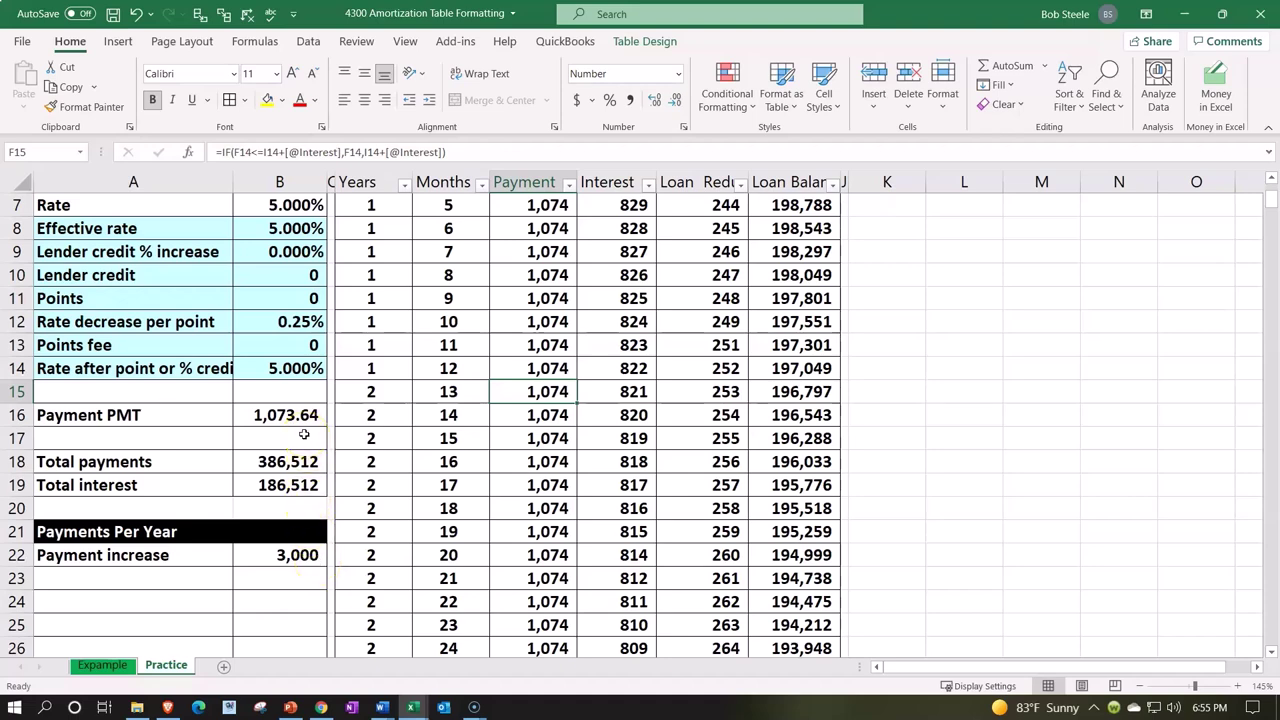
double_click(518, 393)
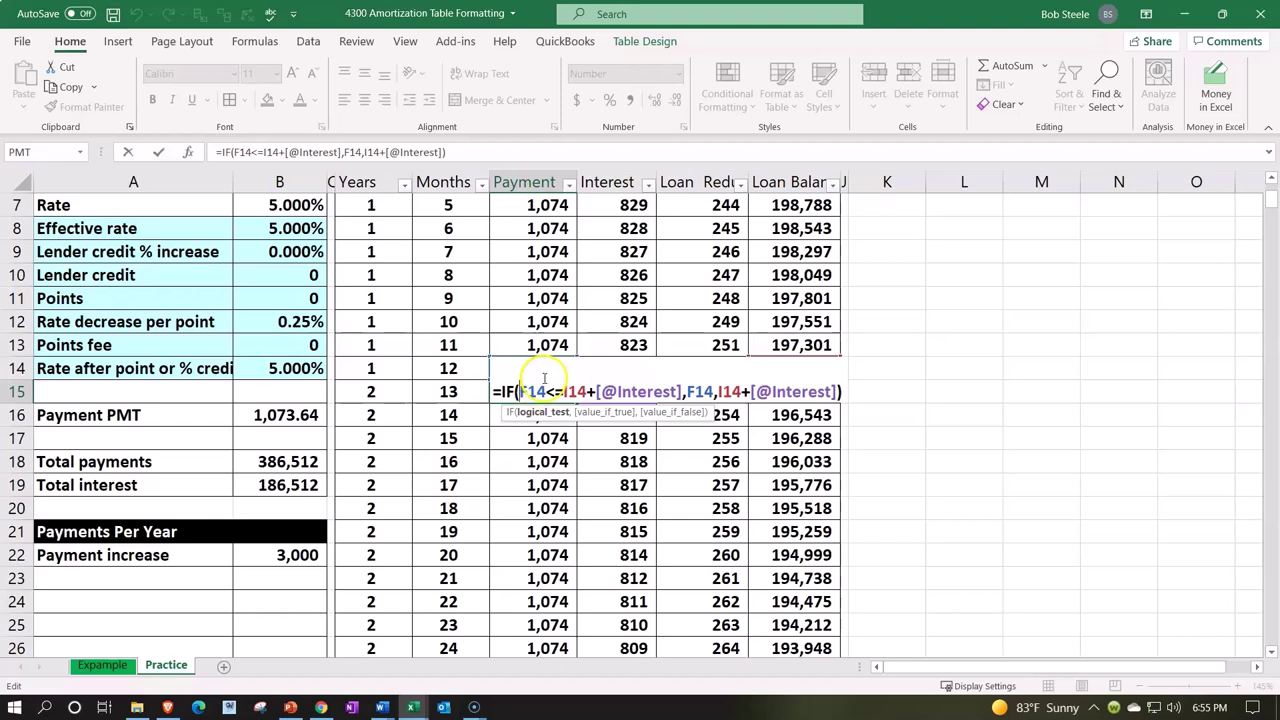
double_click(548, 388)
type("F")
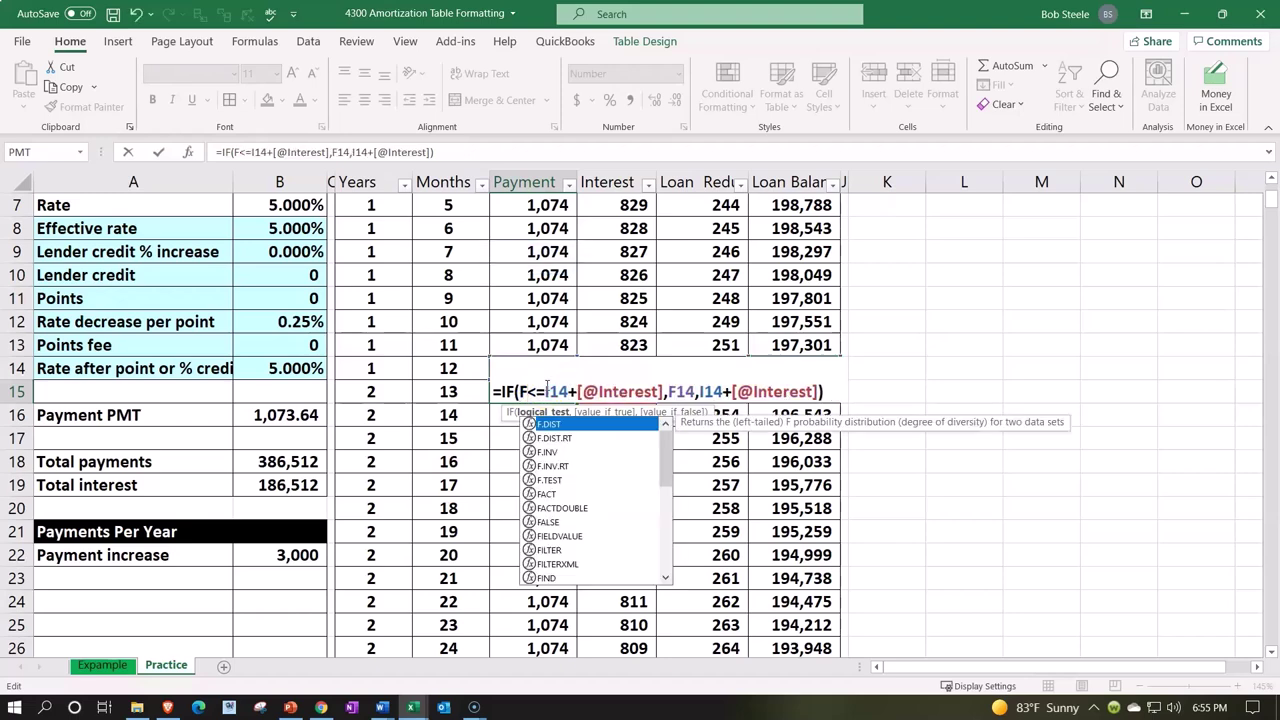
key("BackSpace")
left_click(295, 556)
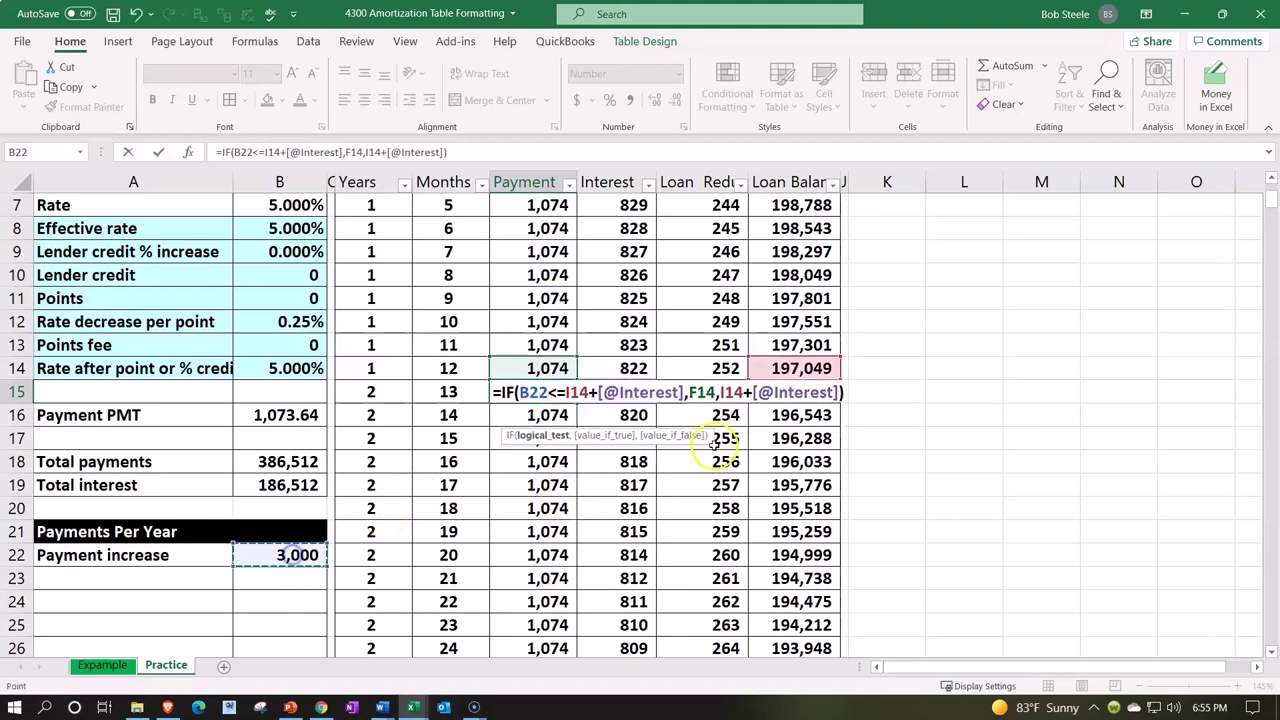
Replace the true value F14 in the F15 Payment formula with the Payment increase cell B22.
left_click(712, 391)
key("BackSpace")
key("BackSpace")
key("BackSpace")
left_click(295, 557)
key("Return")
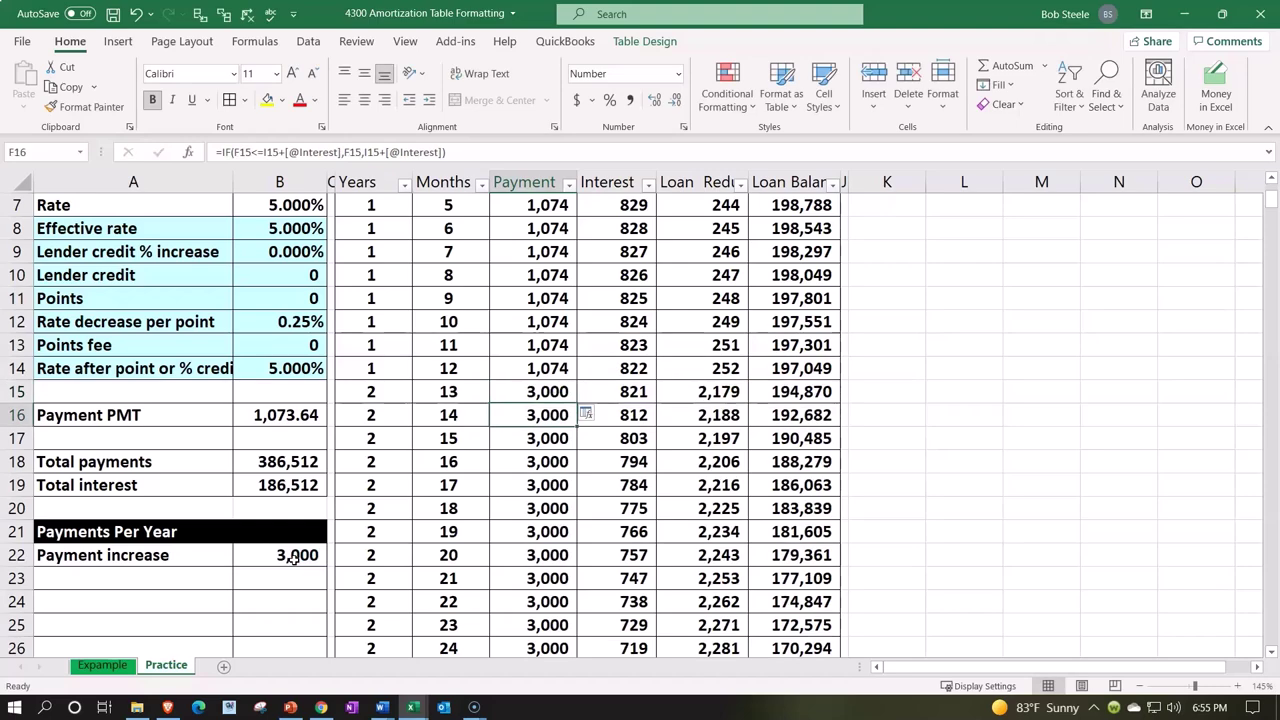
Check the payoff in row 91, month 89, by examining its Loan Balance and Payment formulas and the rows after it.
scroll(585, 487, "down", 20)
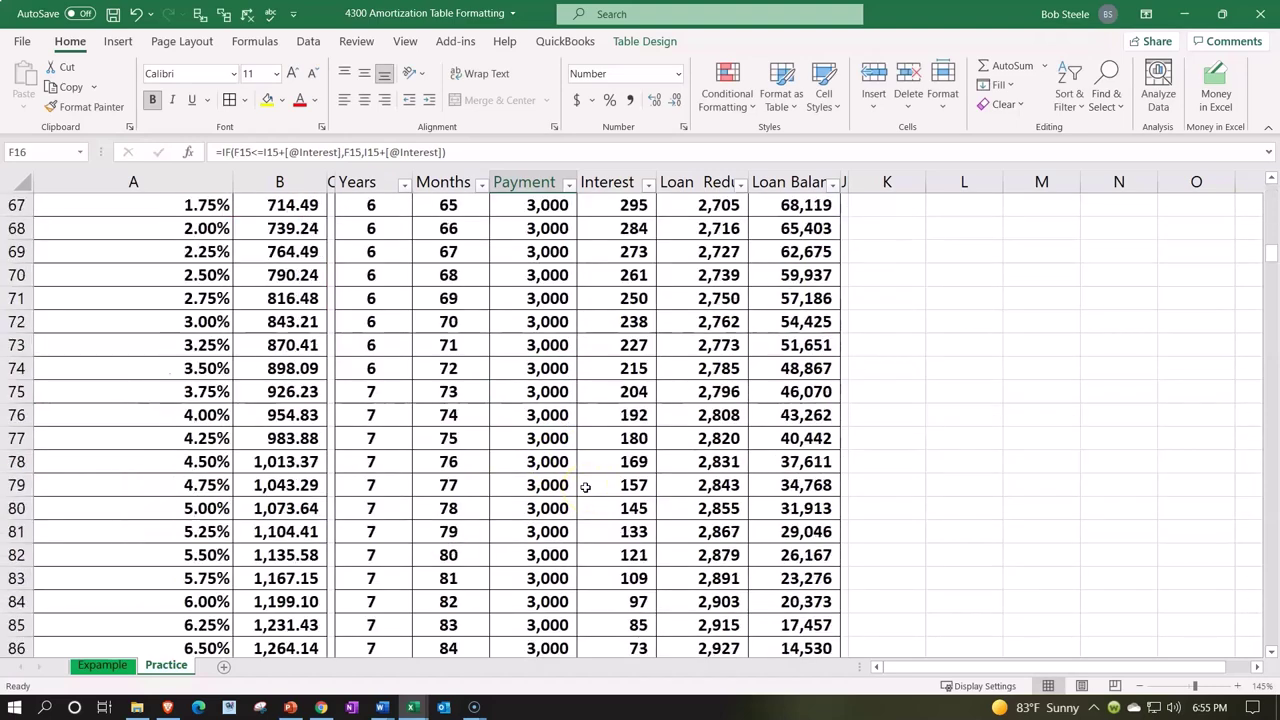
scroll(585, 487, "down", 6)
scroll(585, 487, "up", 9)
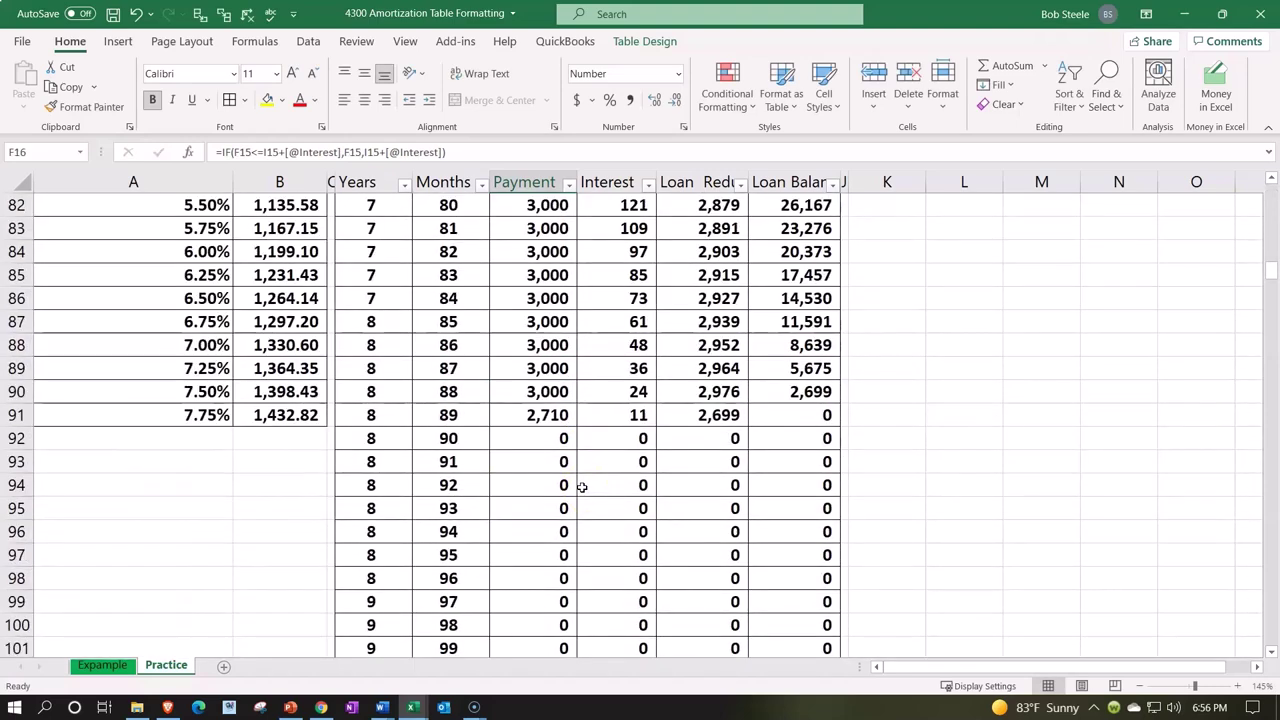
left_click(822, 411)
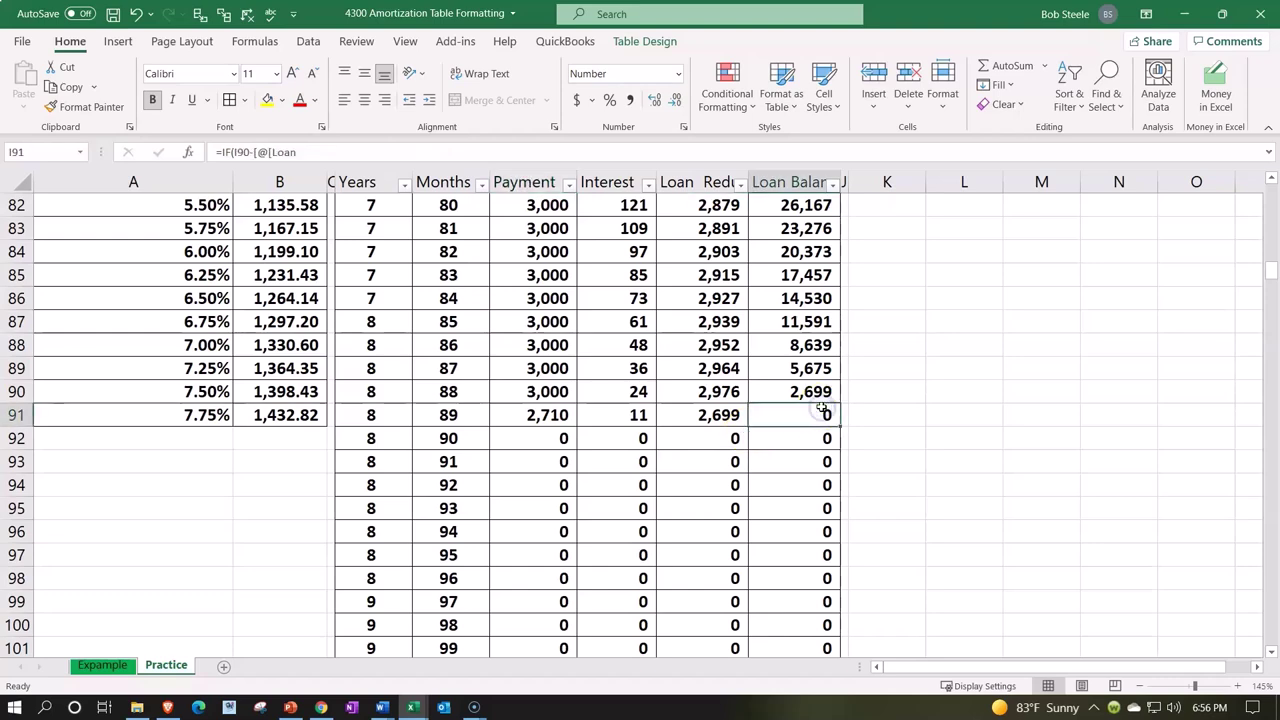
left_click(553, 416)
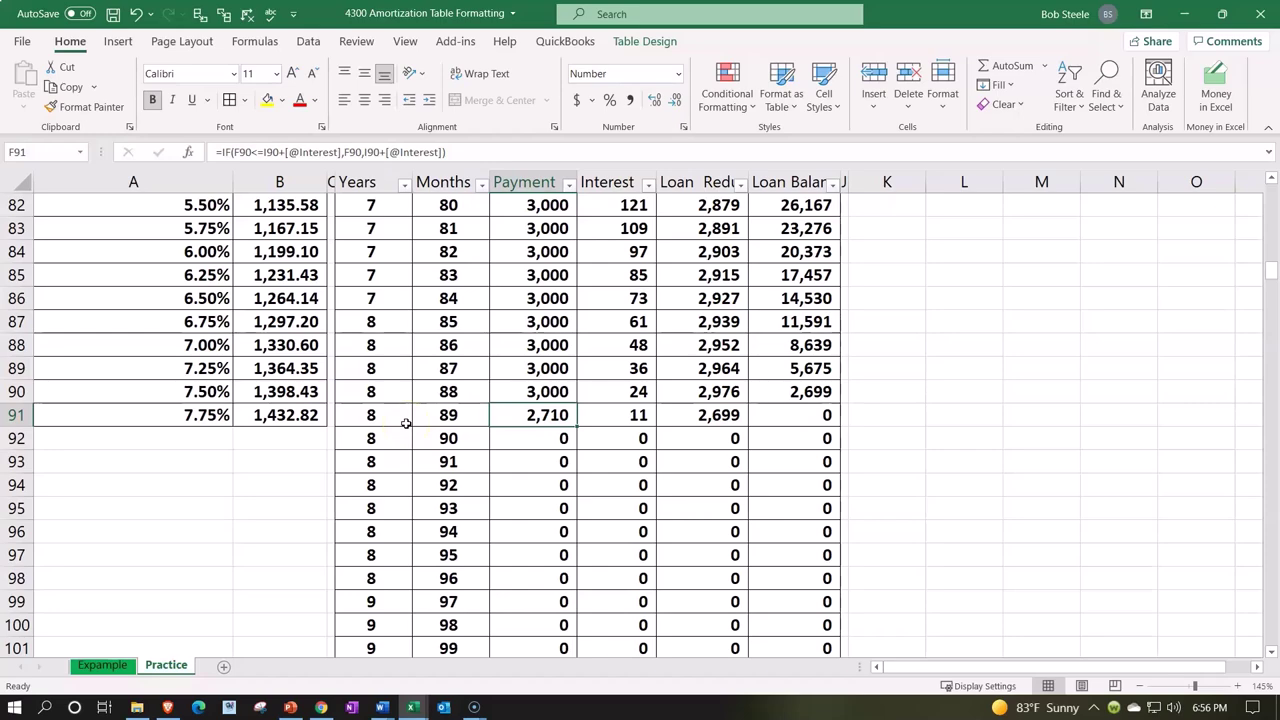
Fill the month 12 Payment formula from F14 down into the month 13 cell, F15, replacing the B22 references.
scroll(405, 423, "up", 20)
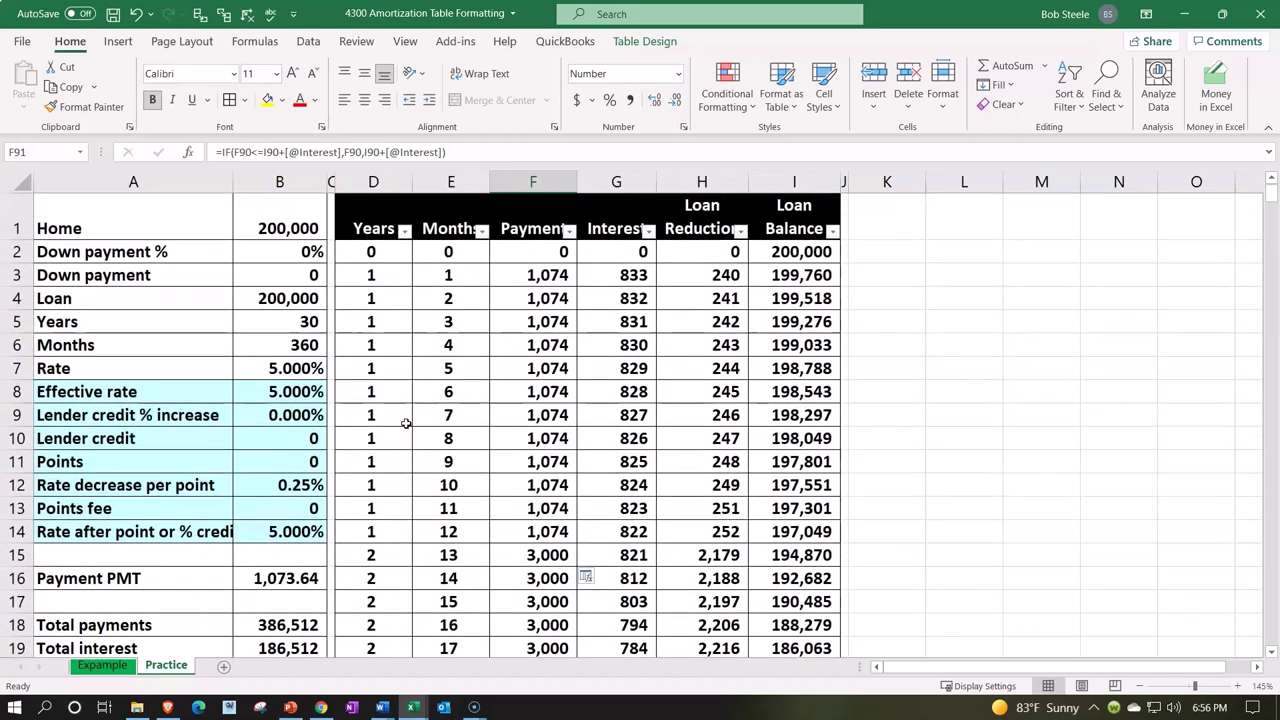
scroll(405, 423, "down", 2)
left_click(548, 368)
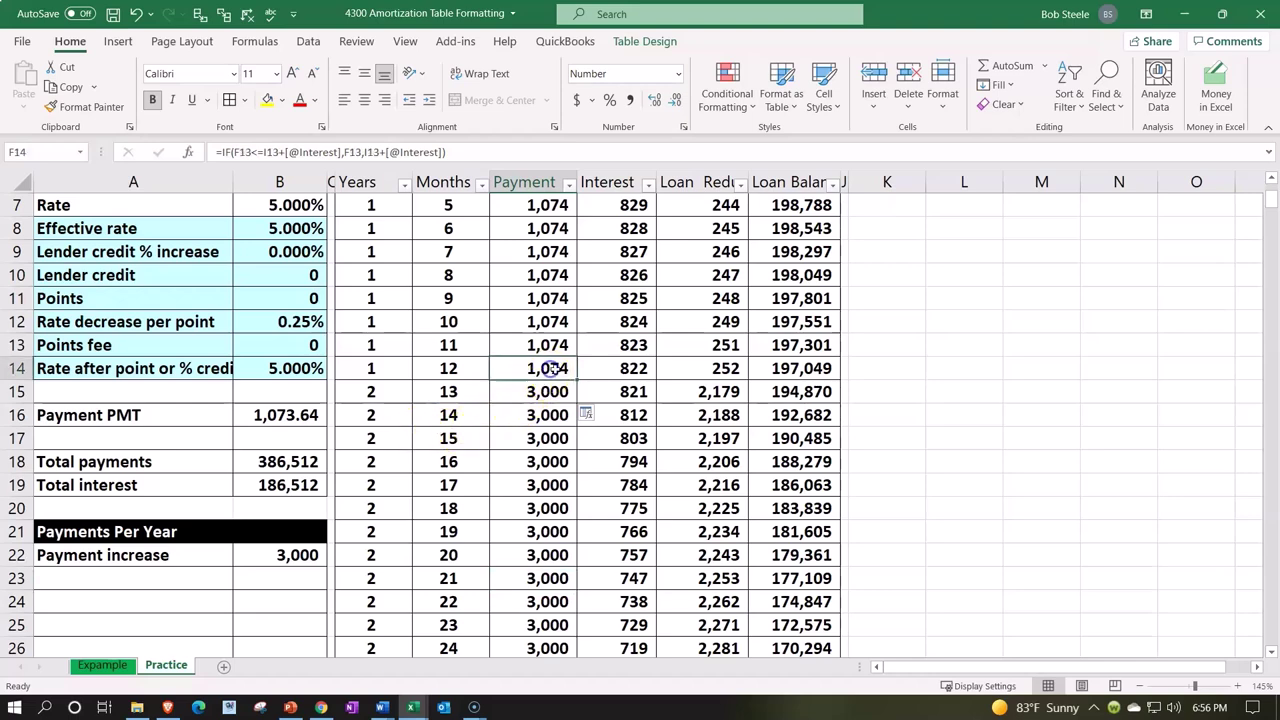
left_click_drag(577, 380, 577, 393)
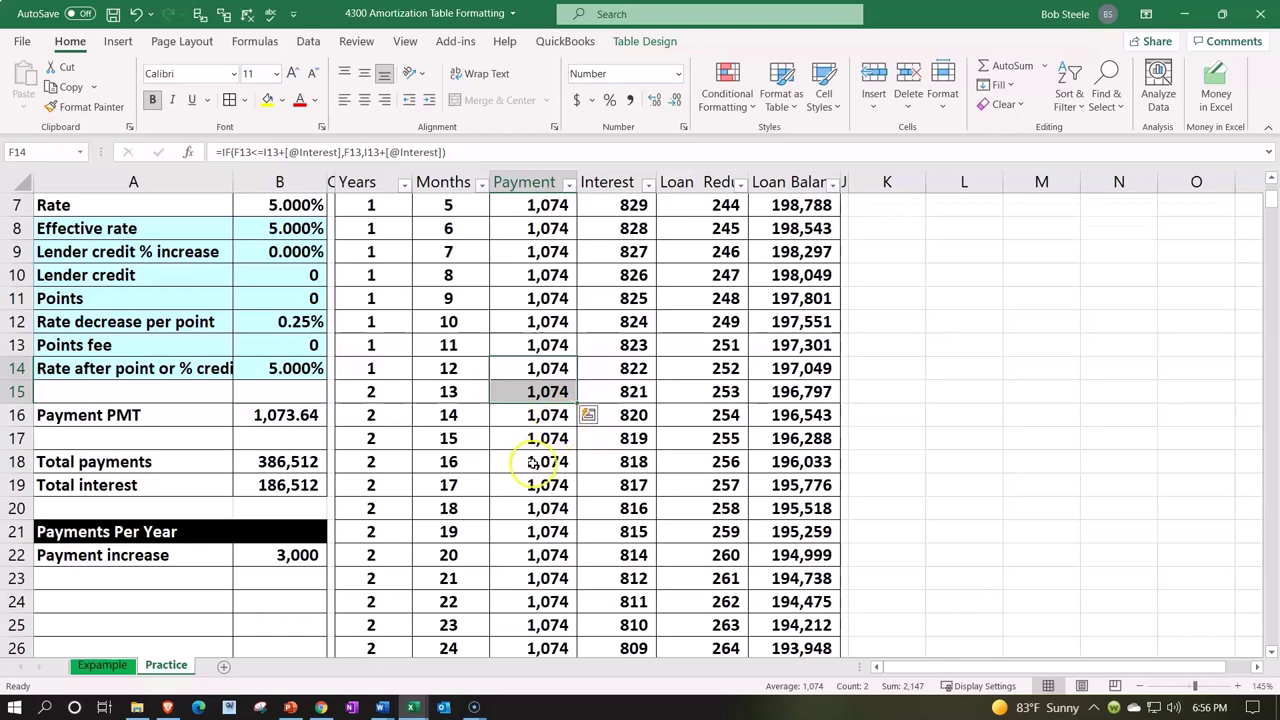
In the cell formatting for the month 364 Payment through Loan Balance cells, F366:I366, choose Currency with no symbol.
scroll(533, 462, "down", 20)
scroll(533, 462, "down", 20)
scroll(533, 462, "down", 20)
scroll(533, 462, "down", 20)
scroll(533, 462, "up", 2)
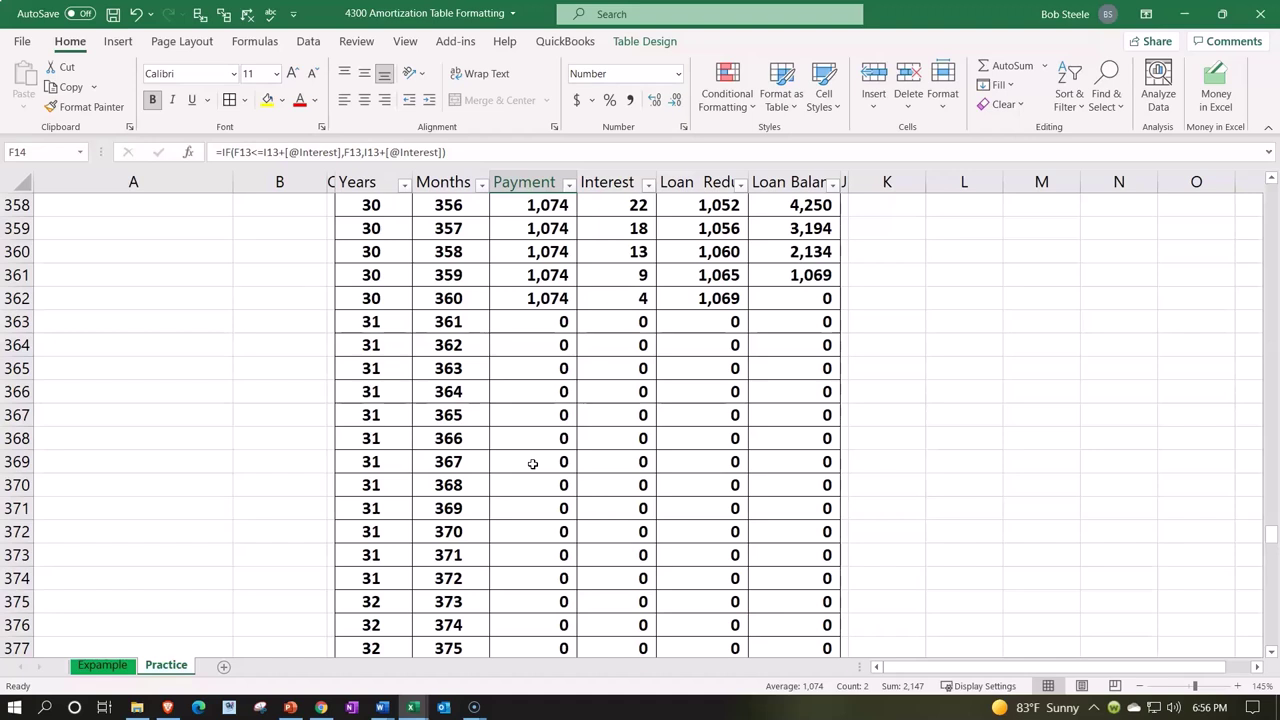
left_click(551, 392)
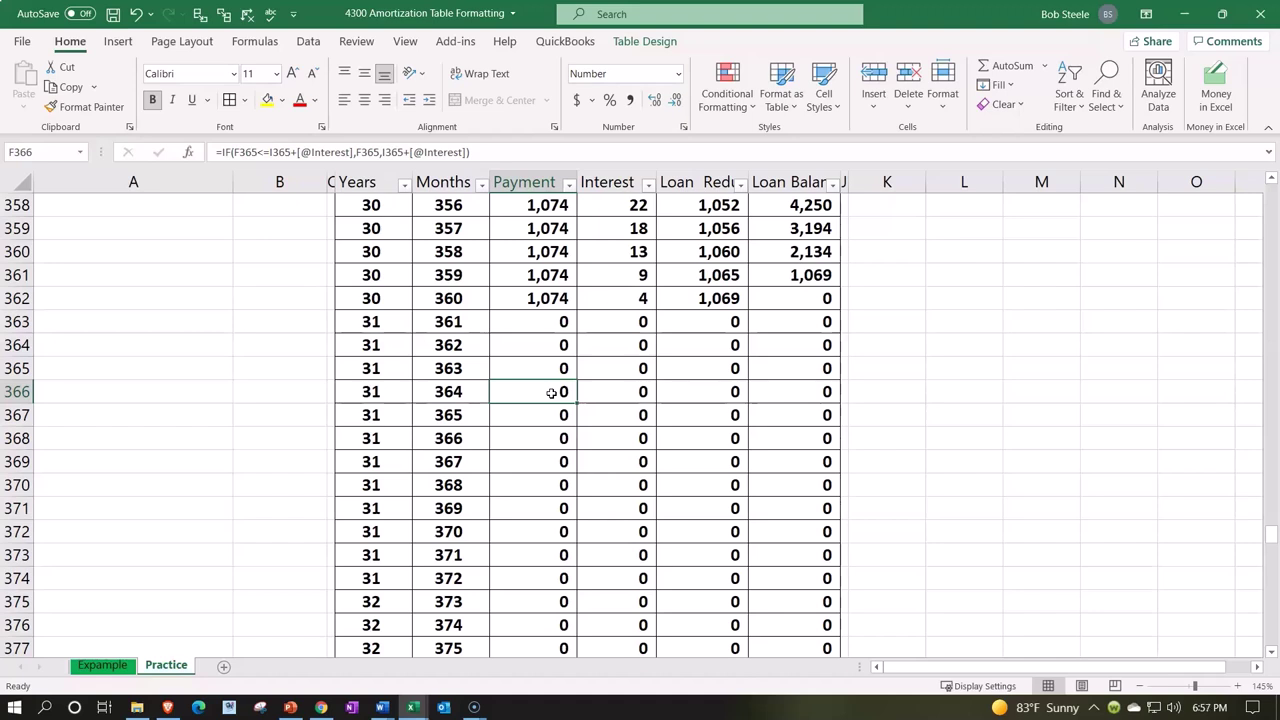
left_click(538, 393)
left_click_drag(532, 393, 769, 390)
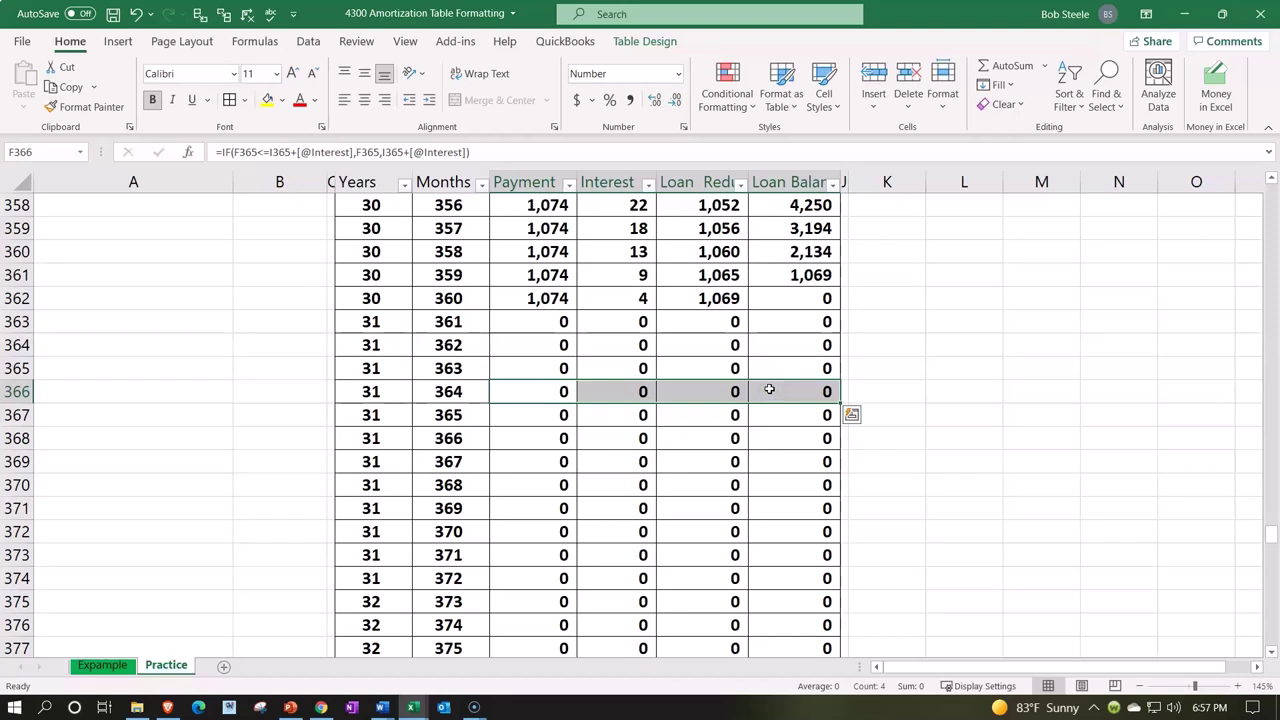
left_click(758, 390)
right_click(758, 390)
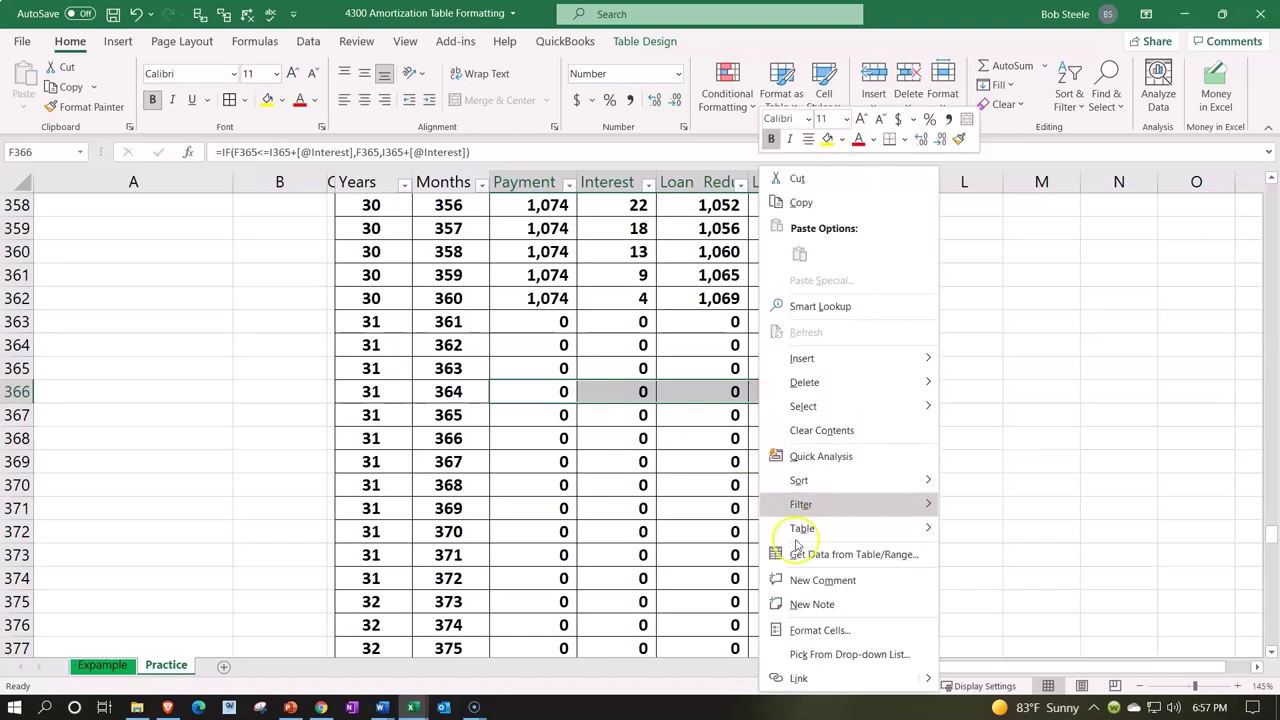
left_click(818, 632)
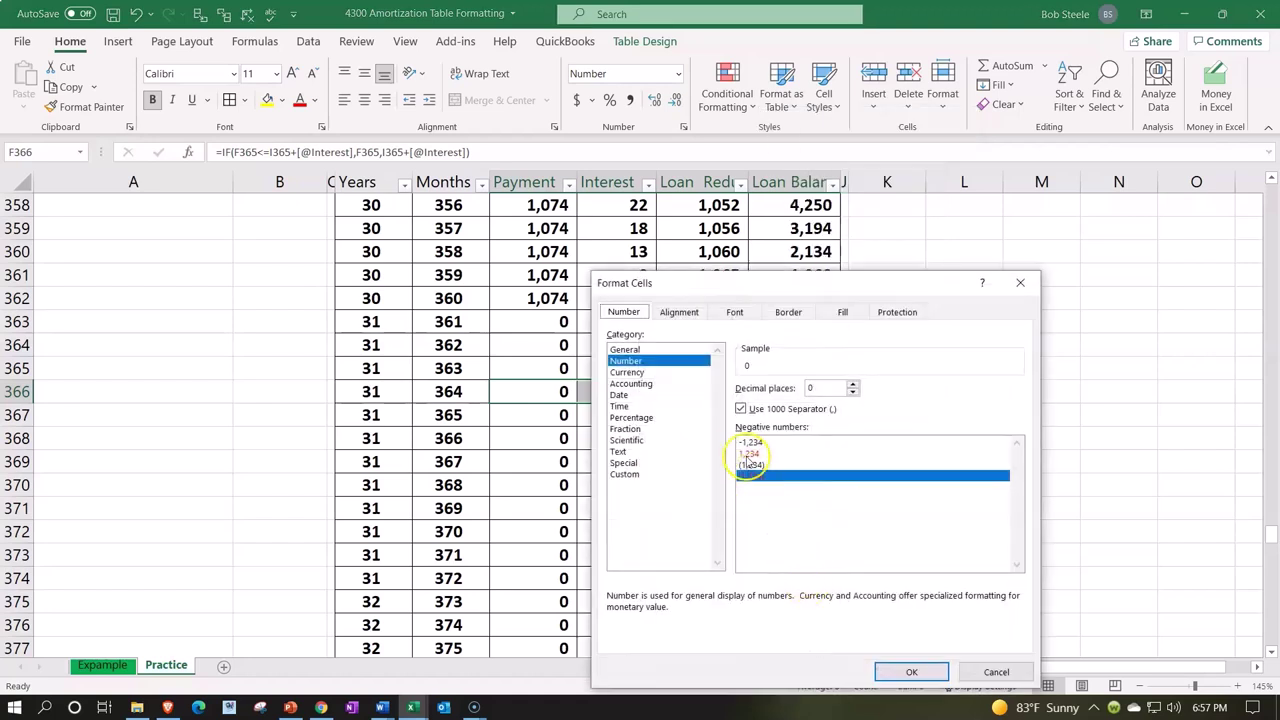
left_click(632, 373)
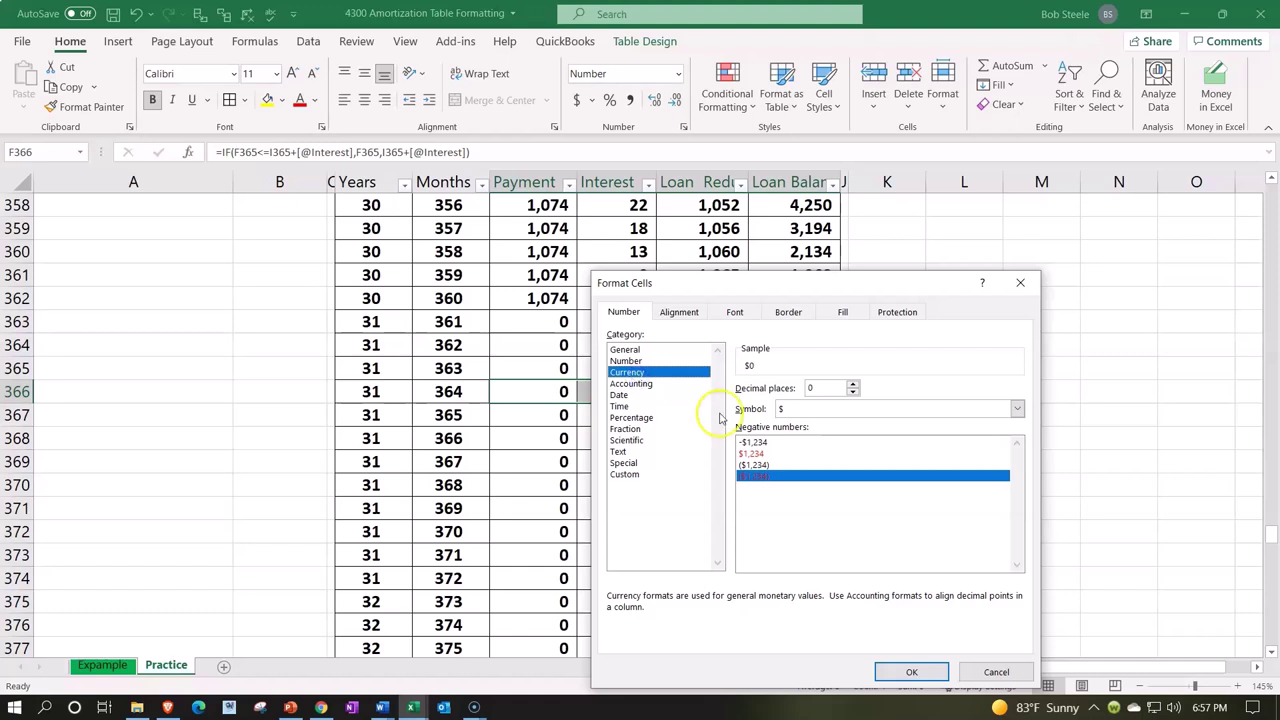
left_click(830, 410)
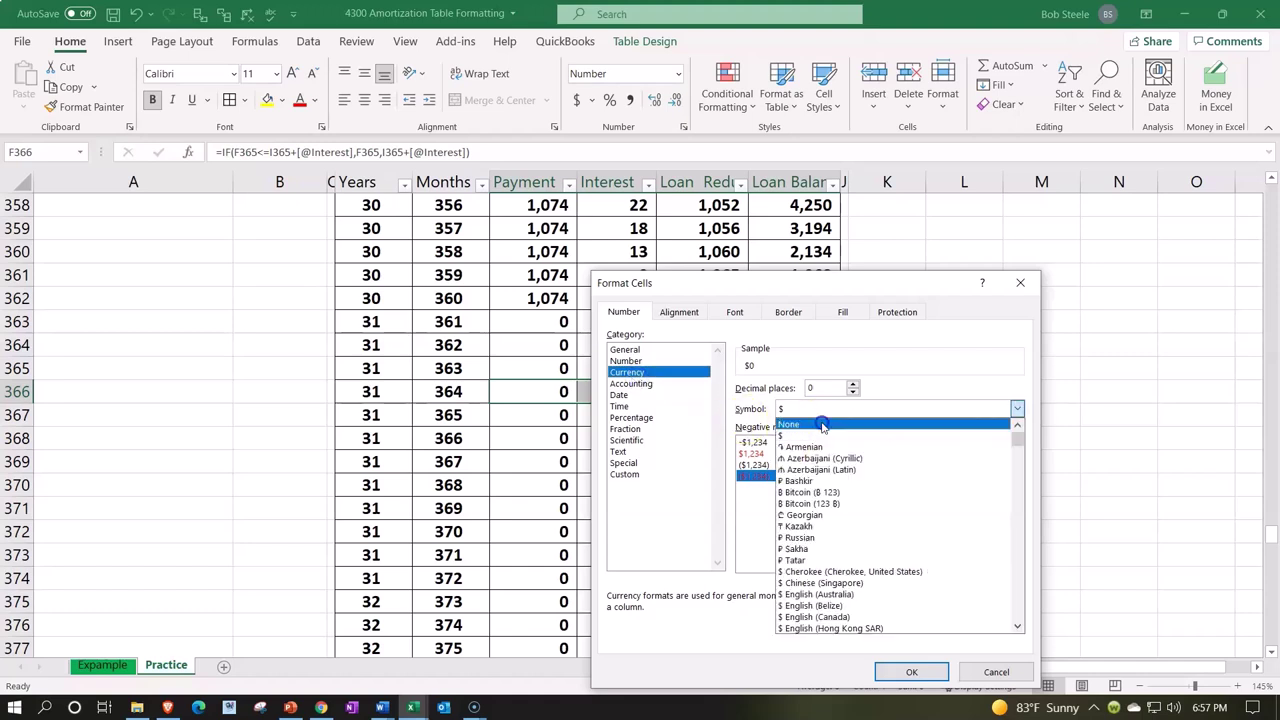
left_click(823, 423)
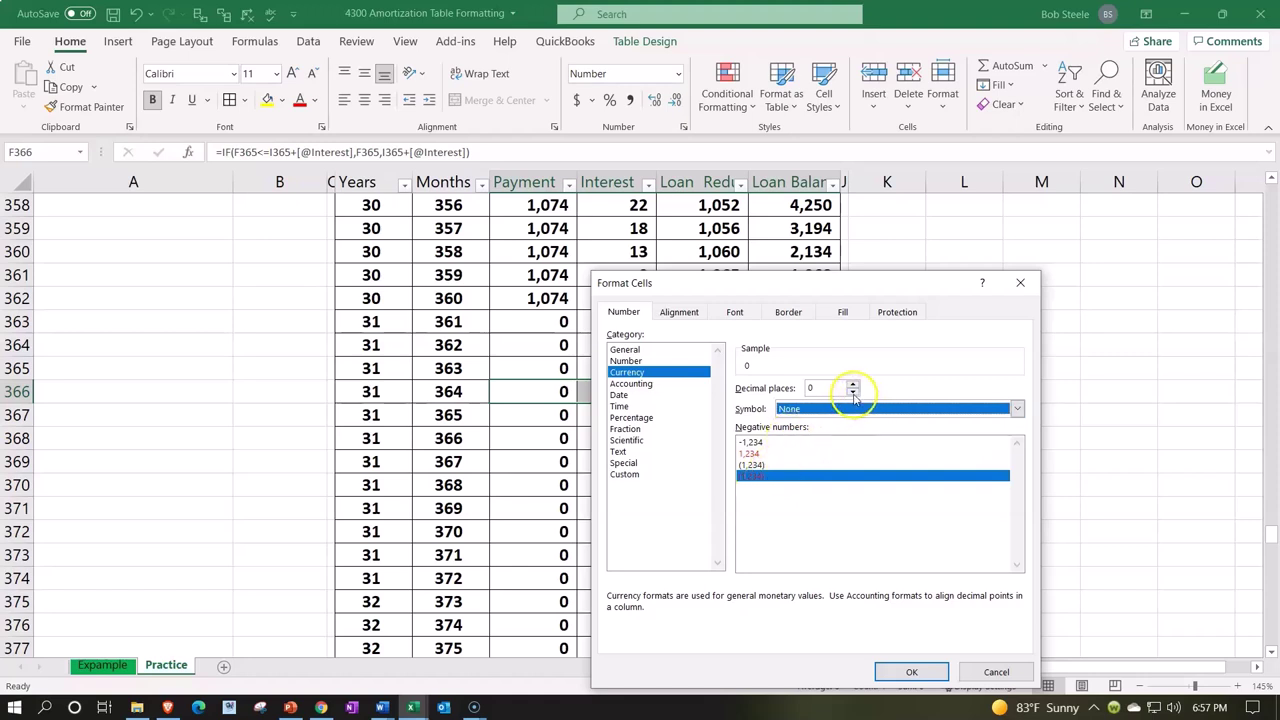
Turn the number format of F366:I366 into the custom code #,##0_);;; and apply it to hide zero values.
left_click(630, 475)
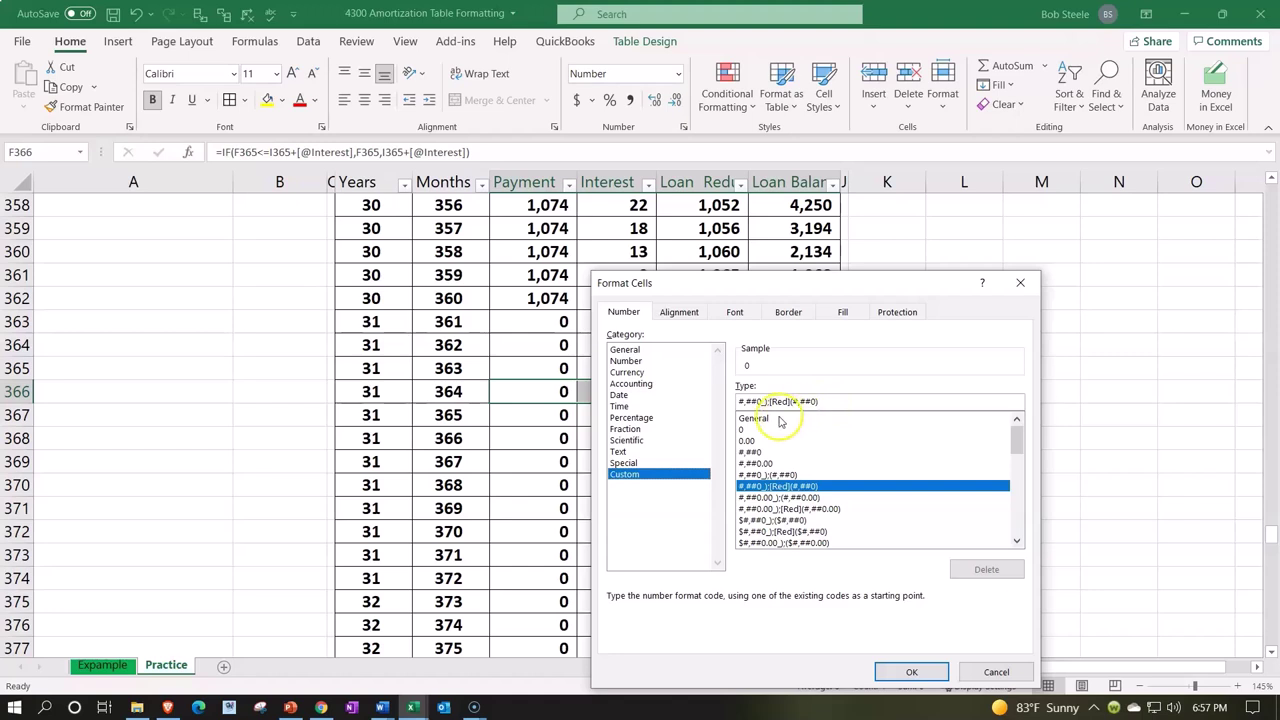
left_click(830, 401)
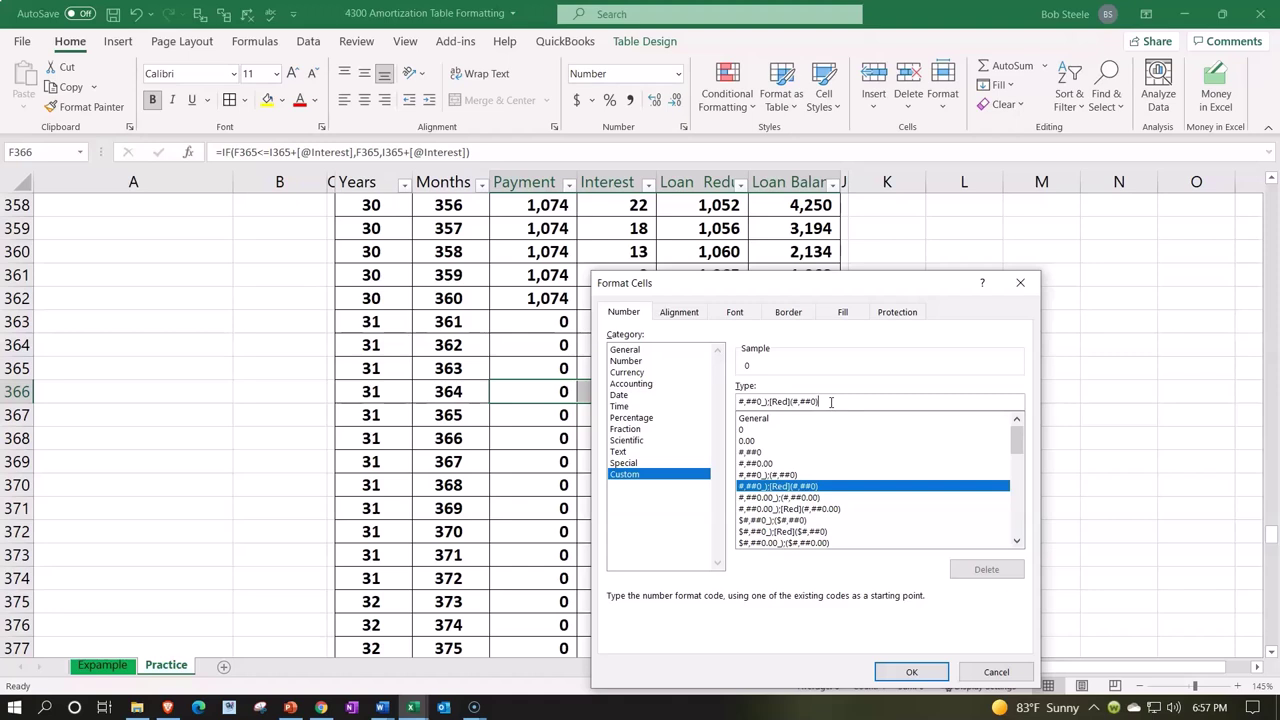
key("BackSpace")
key("BackSpace")
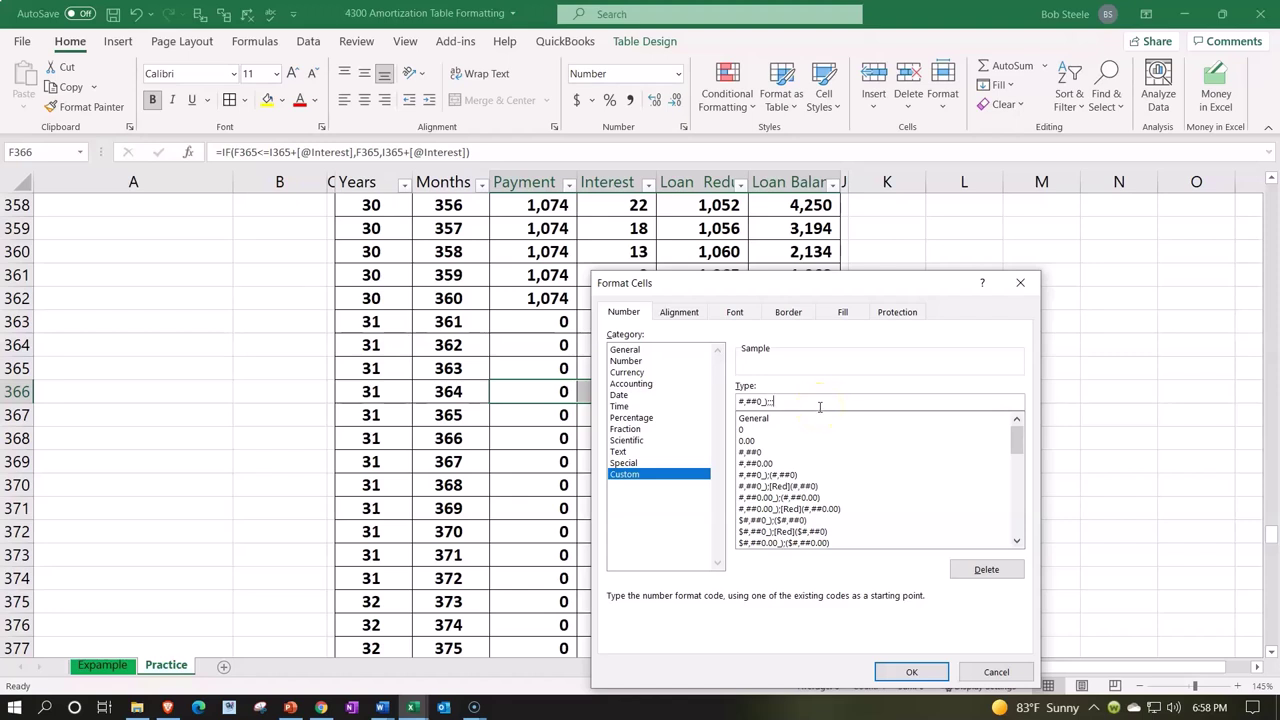
left_click(916, 669)
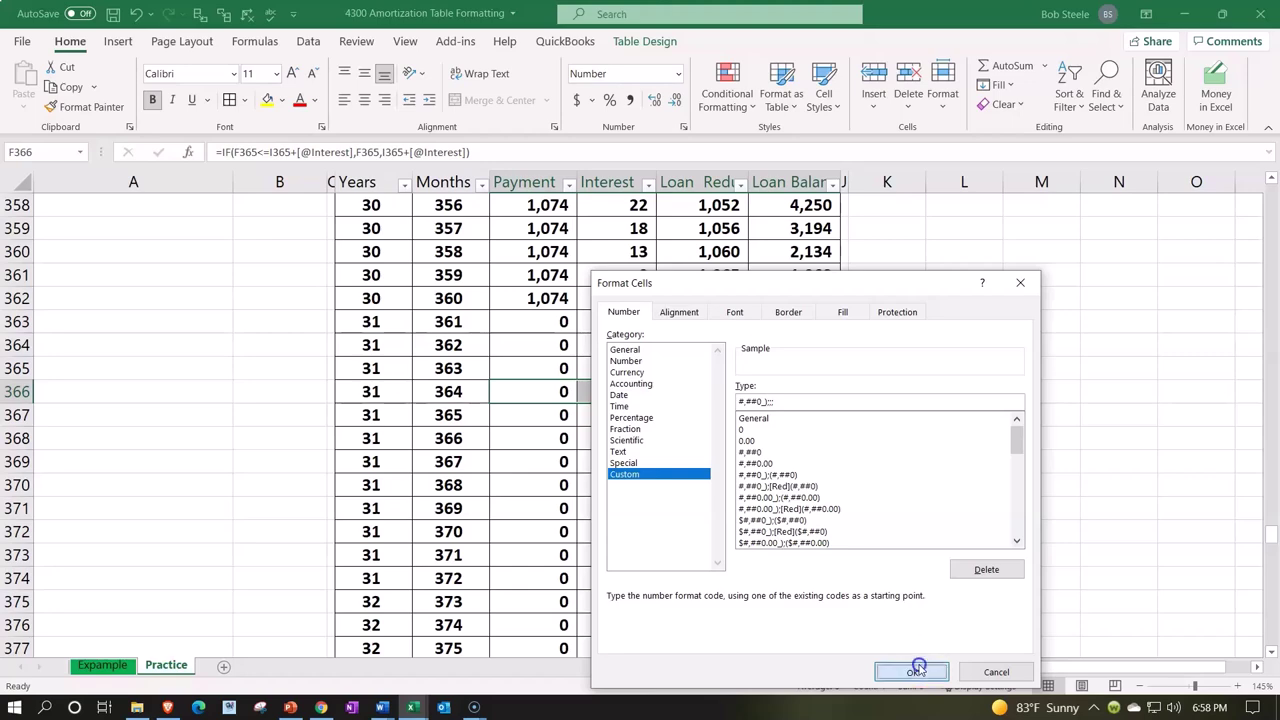
Test the custom format by entering -1 in the month 364 Payment cell, F366, and undo the entry while keeping the format.
left_click(705, 535)
left_click(547, 390)
type("-1")
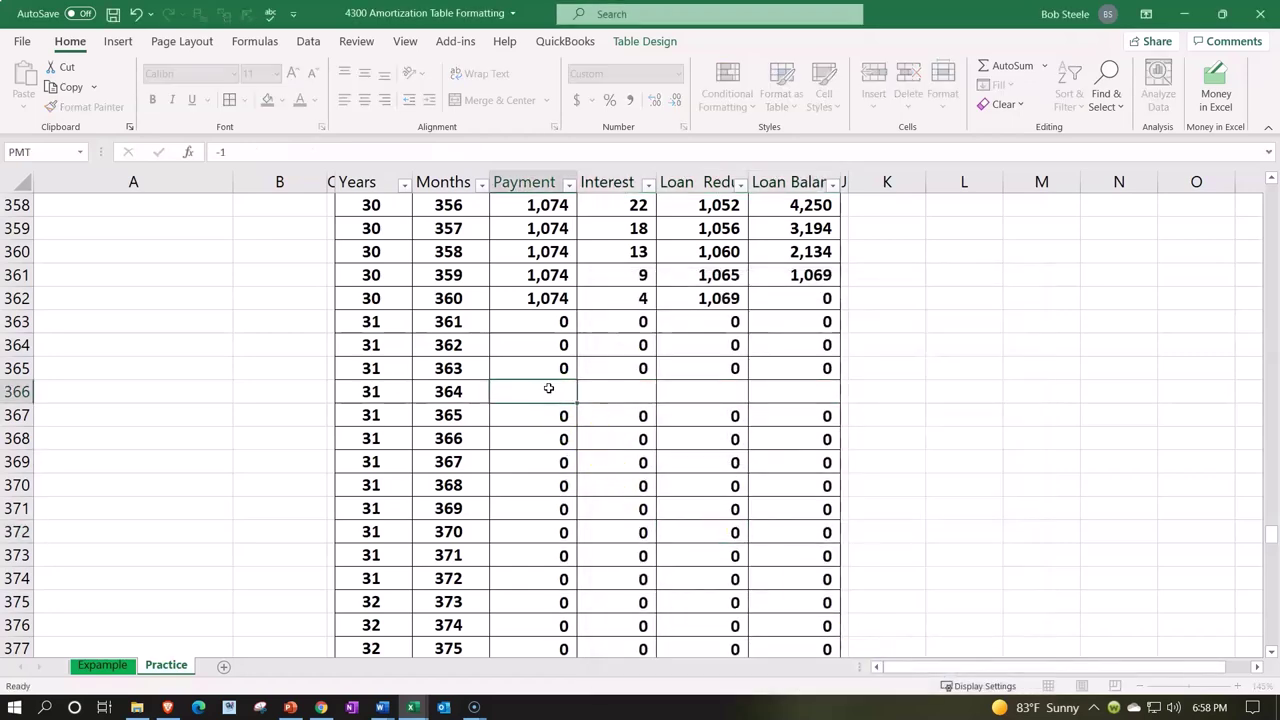
key("Return")
left_click_drag(548, 388, 667, 388)
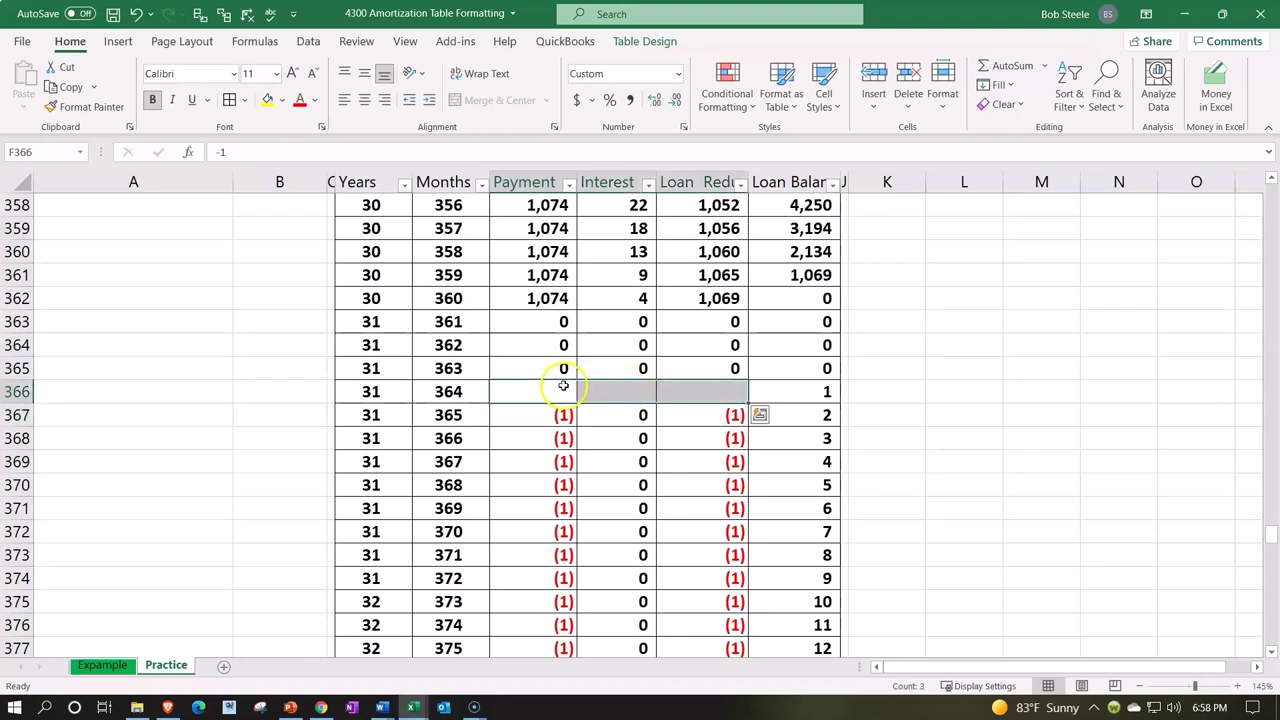
left_click(136, 14)
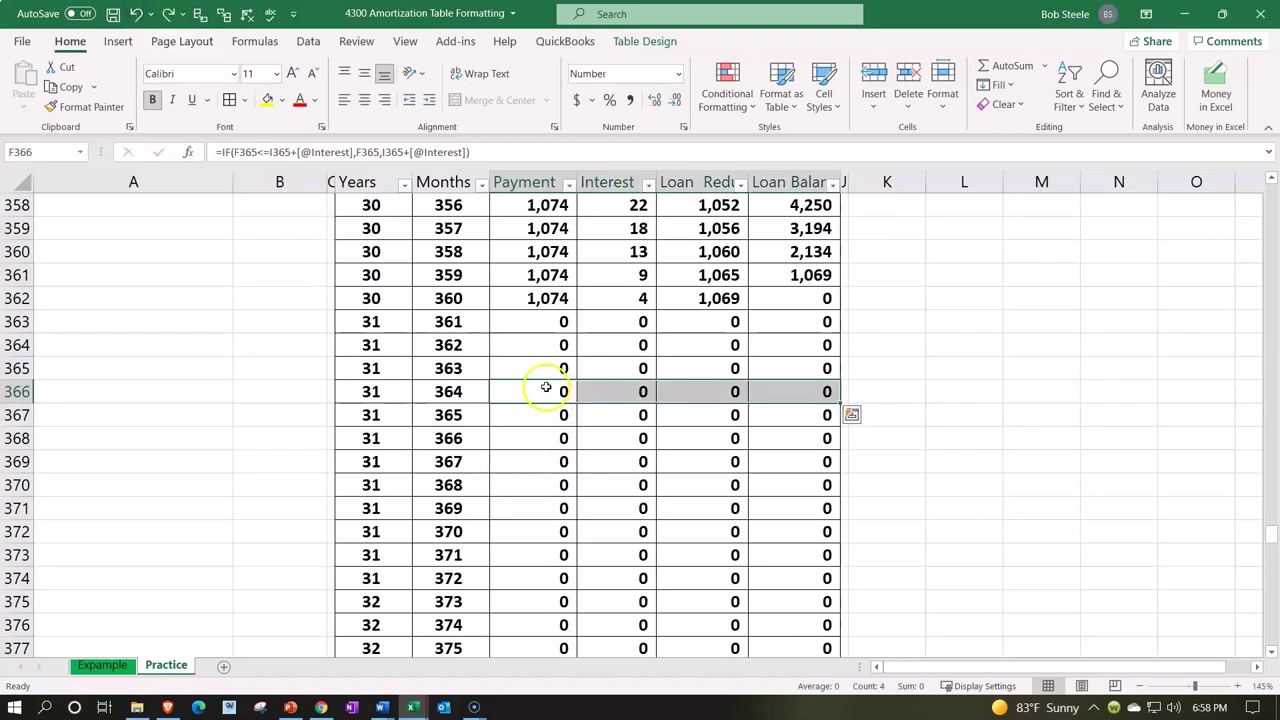
left_click(168, 14)
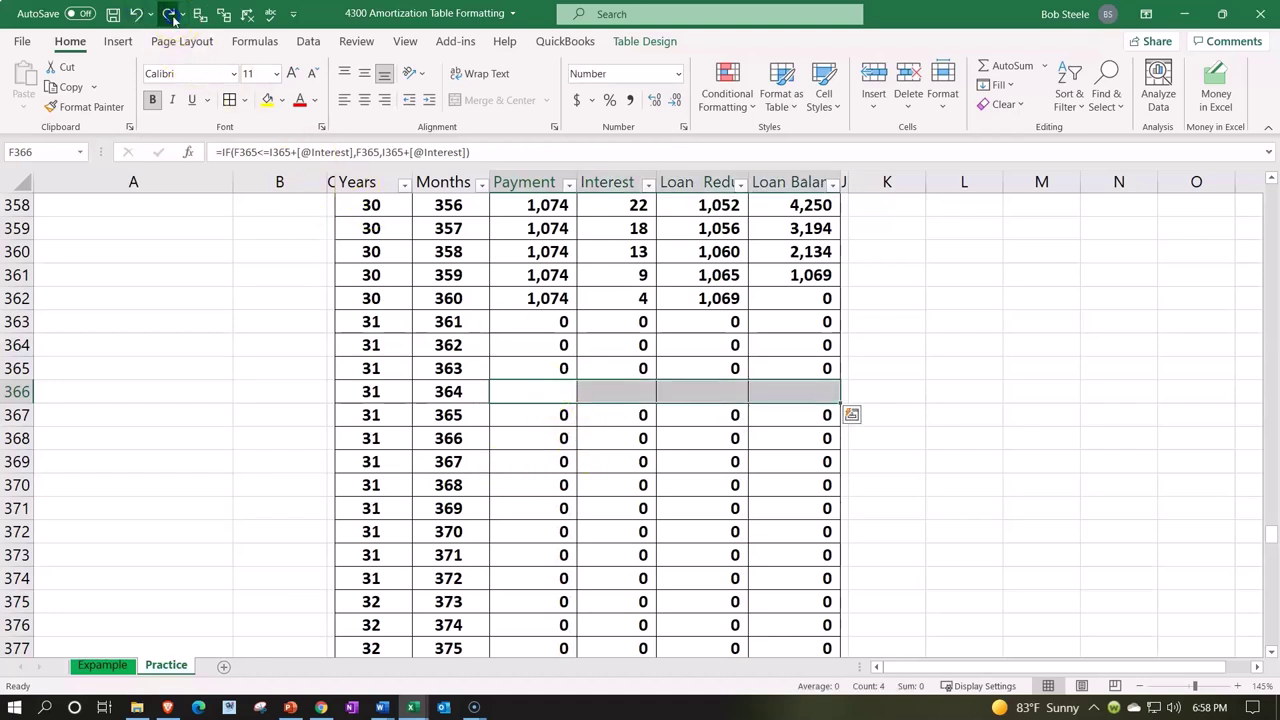
left_click(612, 415)
Copy the formatting of F366:I366 onto the Payment through Loan Balance cells from row 367 to the table's last row.
left_click_drag(550, 387, 770, 390)
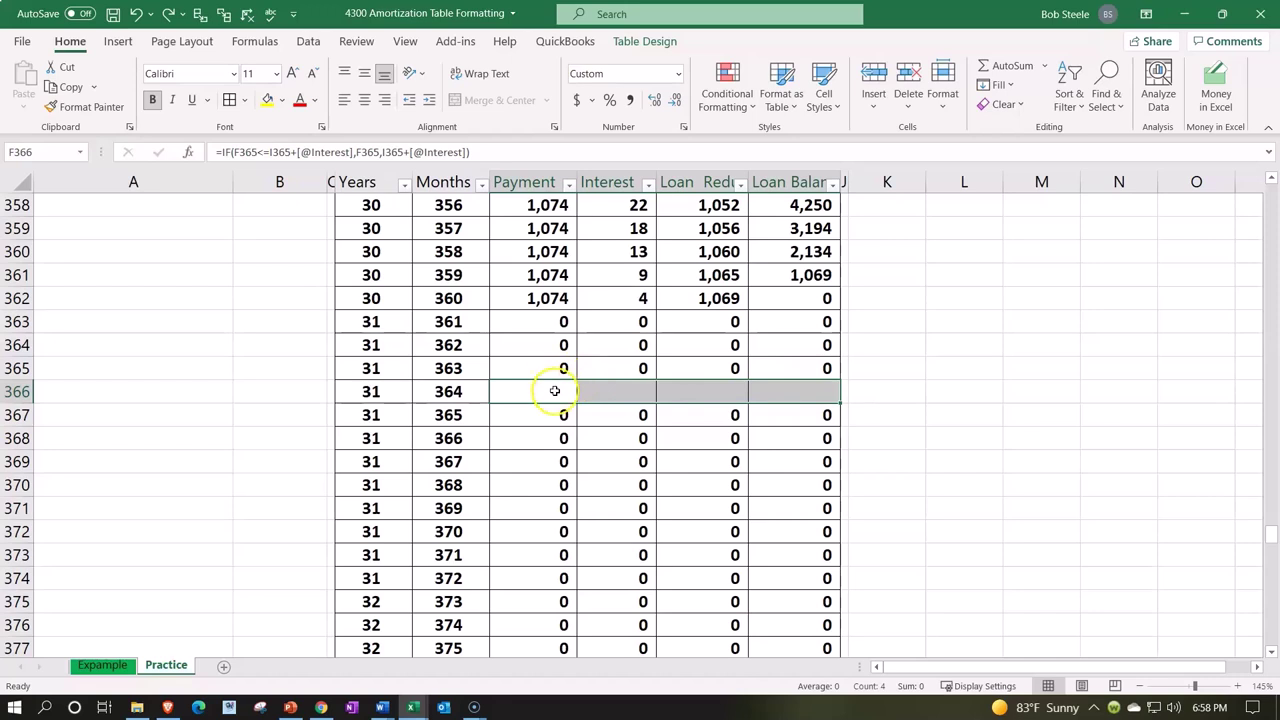
left_click(95, 112)
mouse_move(529, 418)
left_mouse_down()
mouse_move(665, 528)
mouse_move(740, 676)
mouse_move(771, 677)
mouse_move(771, 657)
left_mouse_up()
scroll(771, 574, "up", 20)
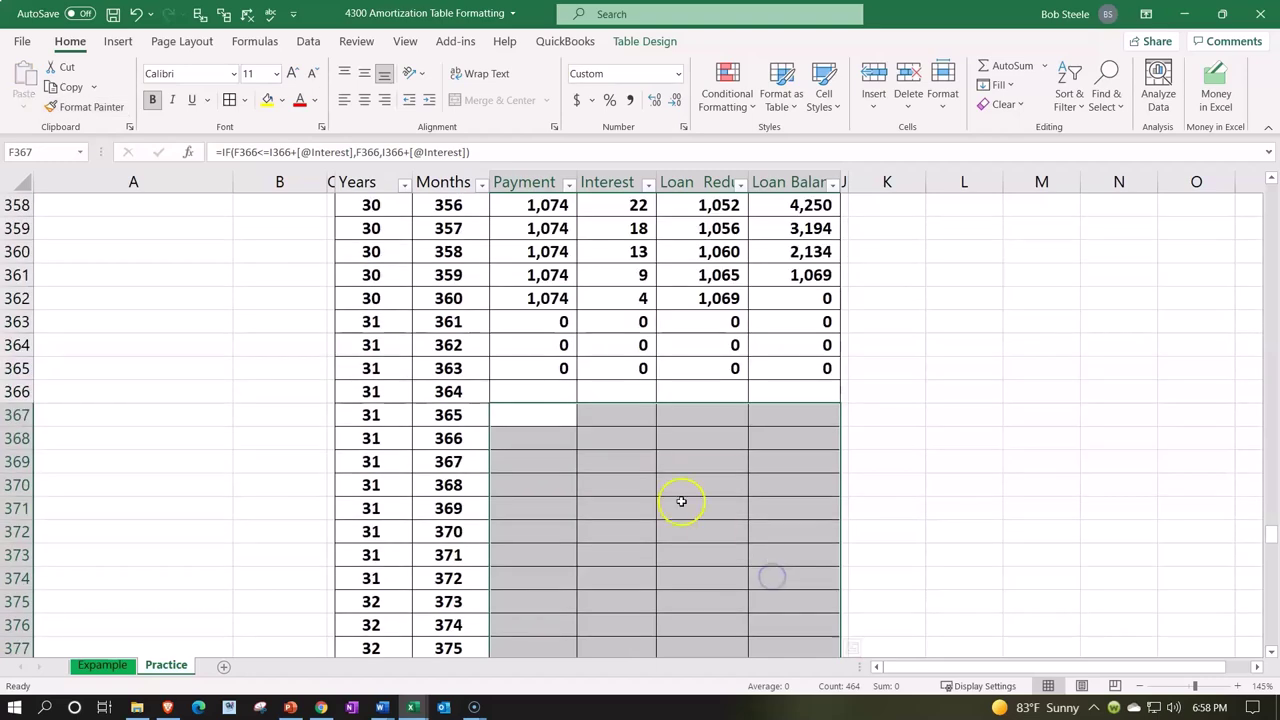
Copy the formatting of F367:I367 upward onto the Payment through Loan Balance cells from row 366 to row 2.
left_click_drag(560, 414, 814, 423)
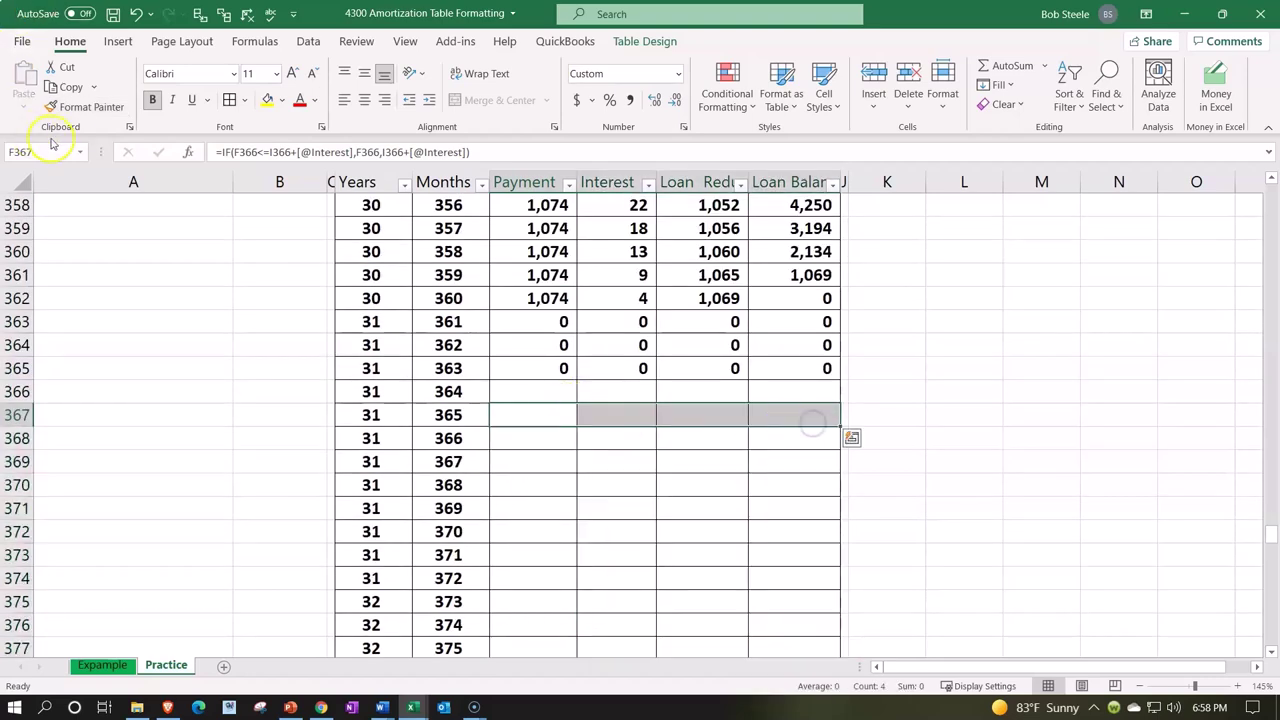
left_click(85, 106)
mouse_move(533, 391)
left_mouse_down()
mouse_move(700, 391)
mouse_move(808, 144)
mouse_move(803, 20)
mouse_move(805, 75)
left_mouse_up()
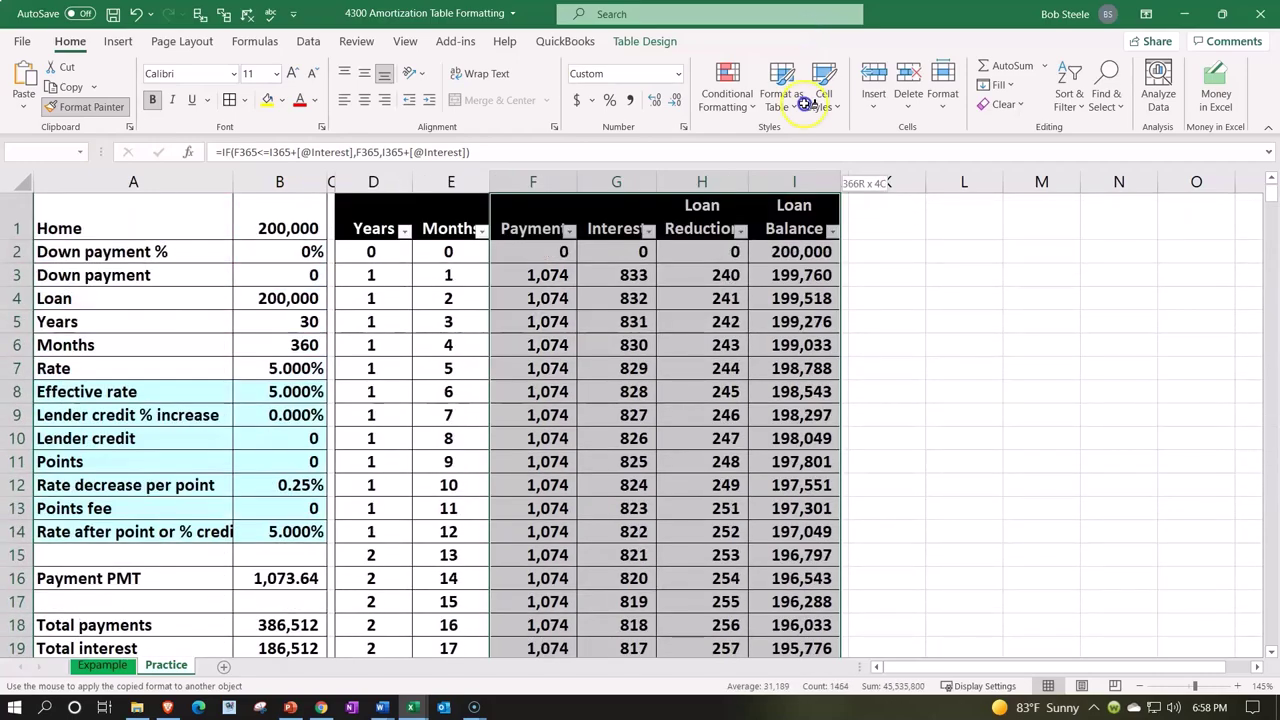
left_click_drag(808, 232, 808, 245)
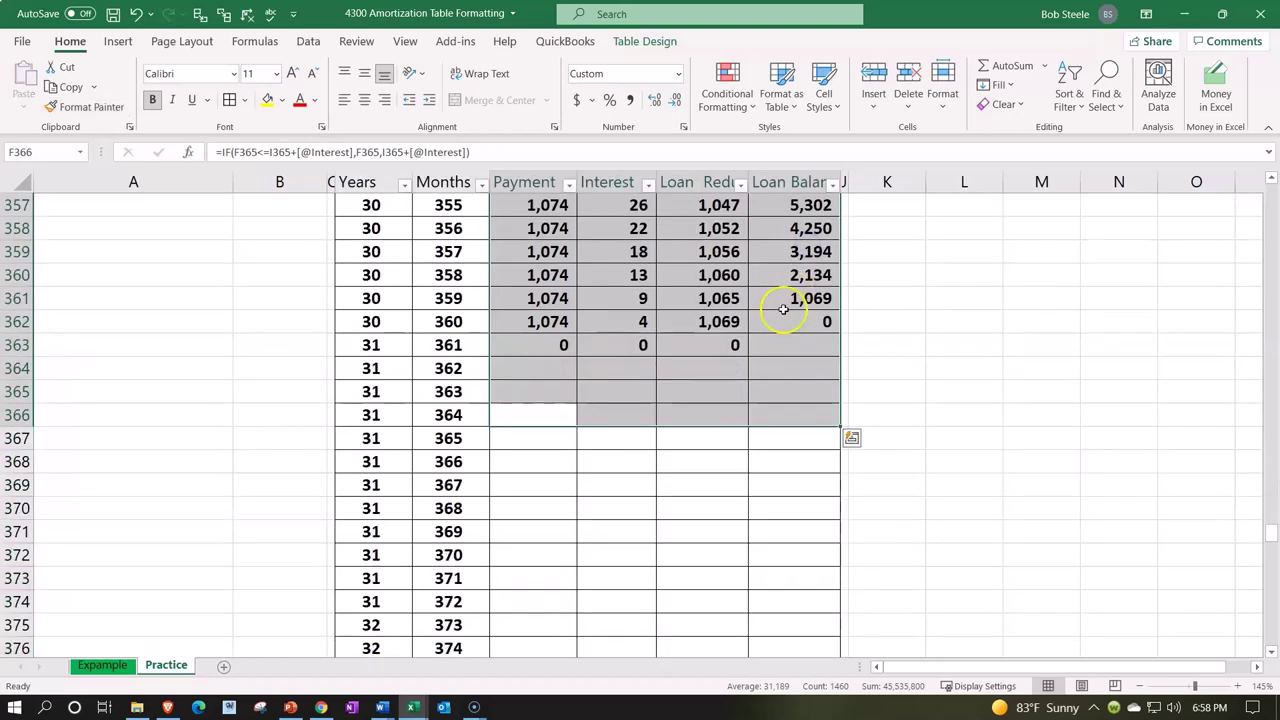
Check the copied formatting in the month 361 Payment cell and the Payment through Loan Reduction cells of row 2.
left_click(560, 328)
left_click(560, 344)
scroll(625, 390, "up", 20)
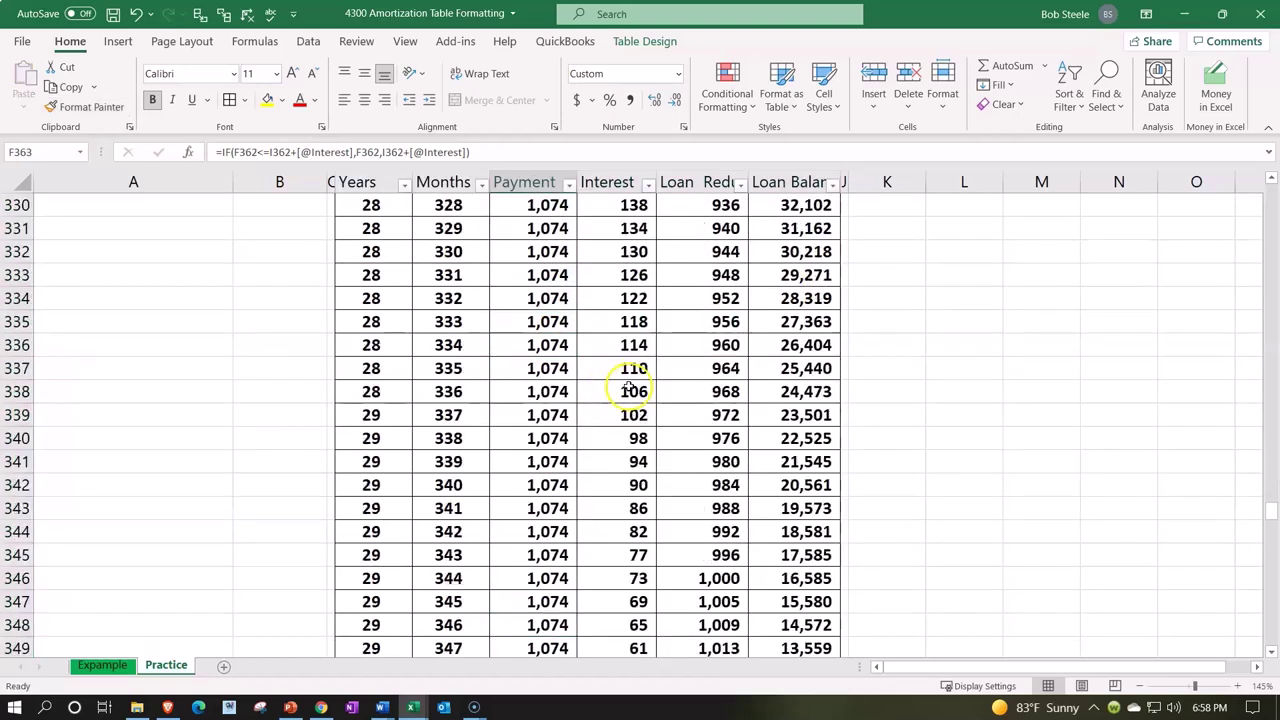
scroll(636, 378, "up", 20)
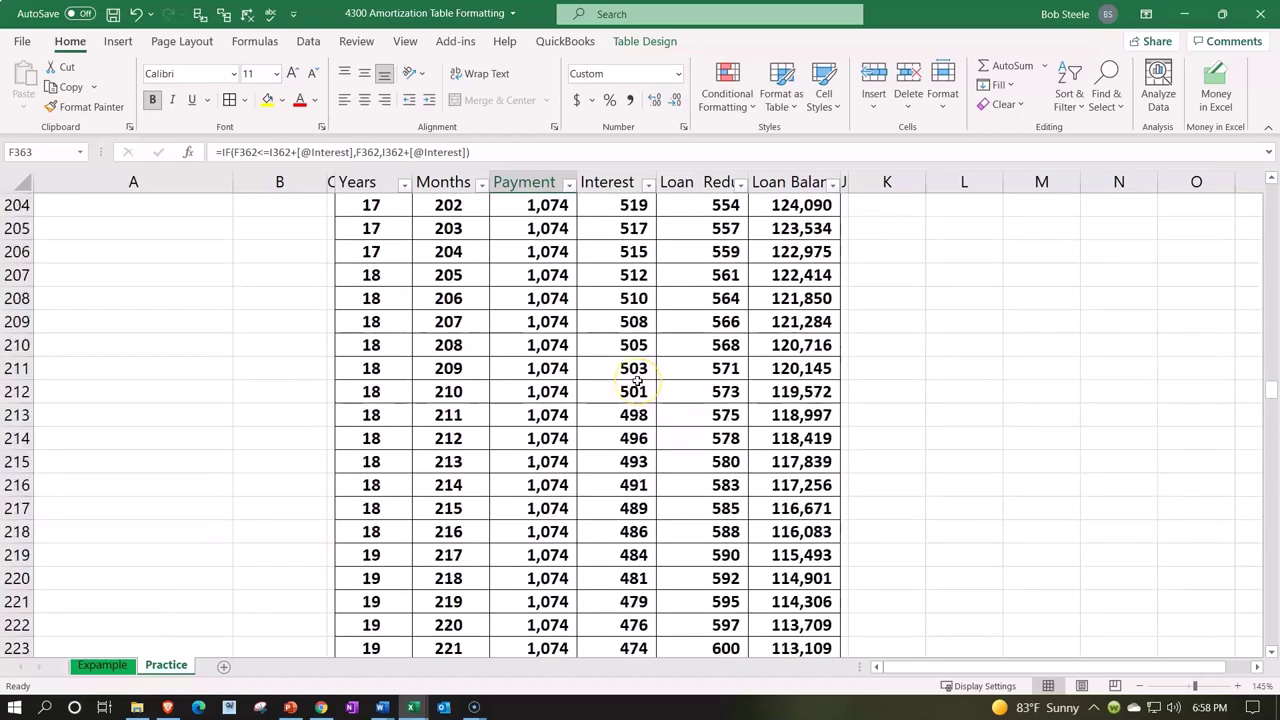
scroll(638, 378, "up", 20)
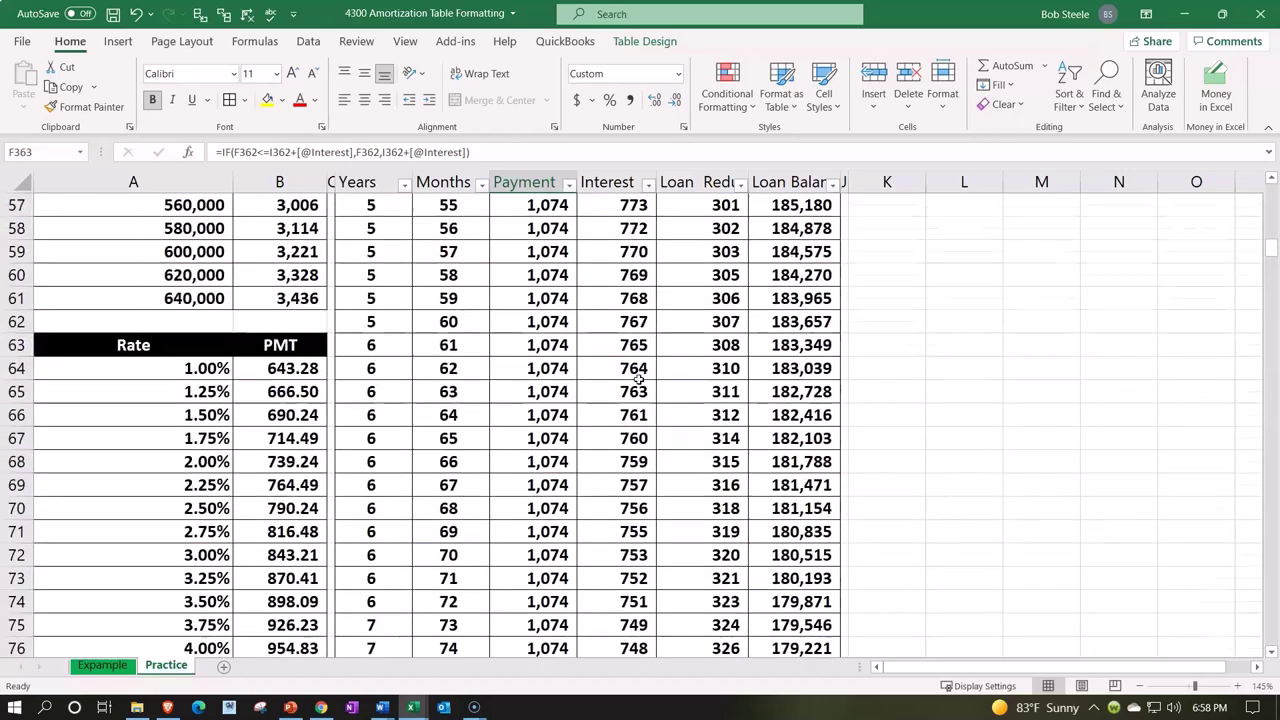
scroll(638, 378, "up", 5)
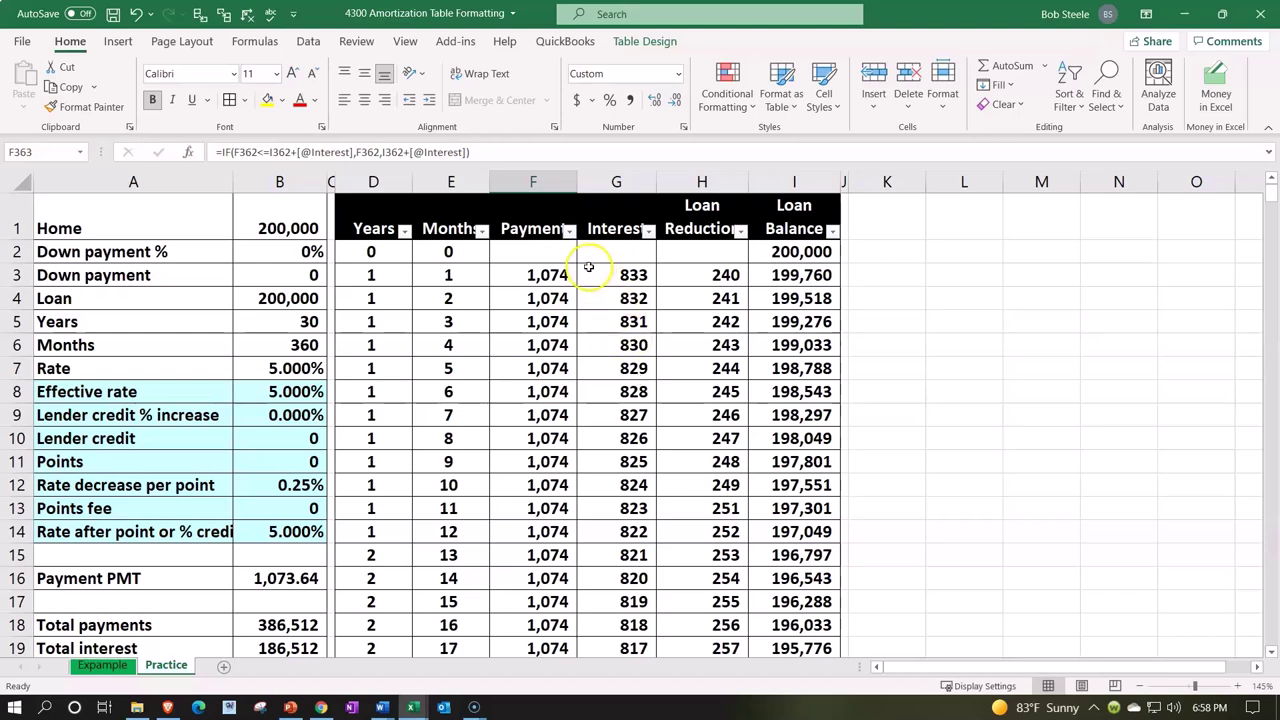
left_click_drag(544, 252, 665, 257)
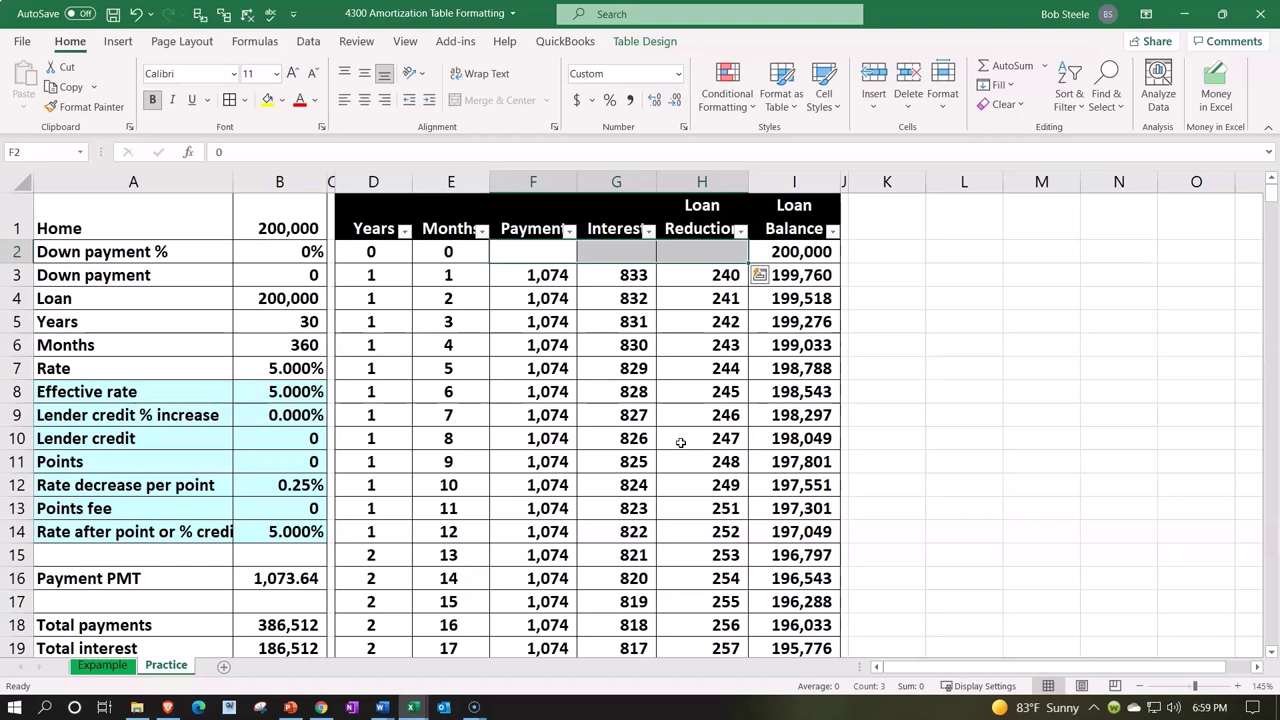
Examine the table rows around the month 360 payoff and the unused rows for the remaining months below it.
scroll(680, 442, "down", 20)
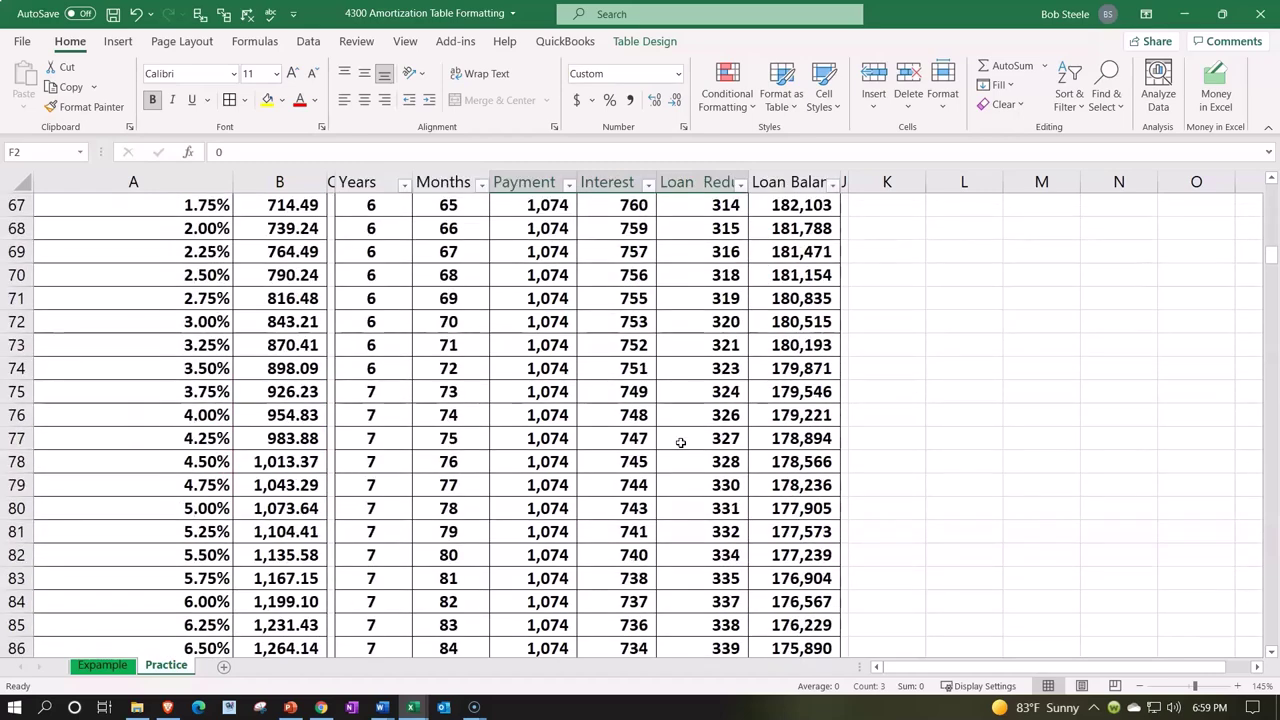
scroll(680, 442, "down", 20)
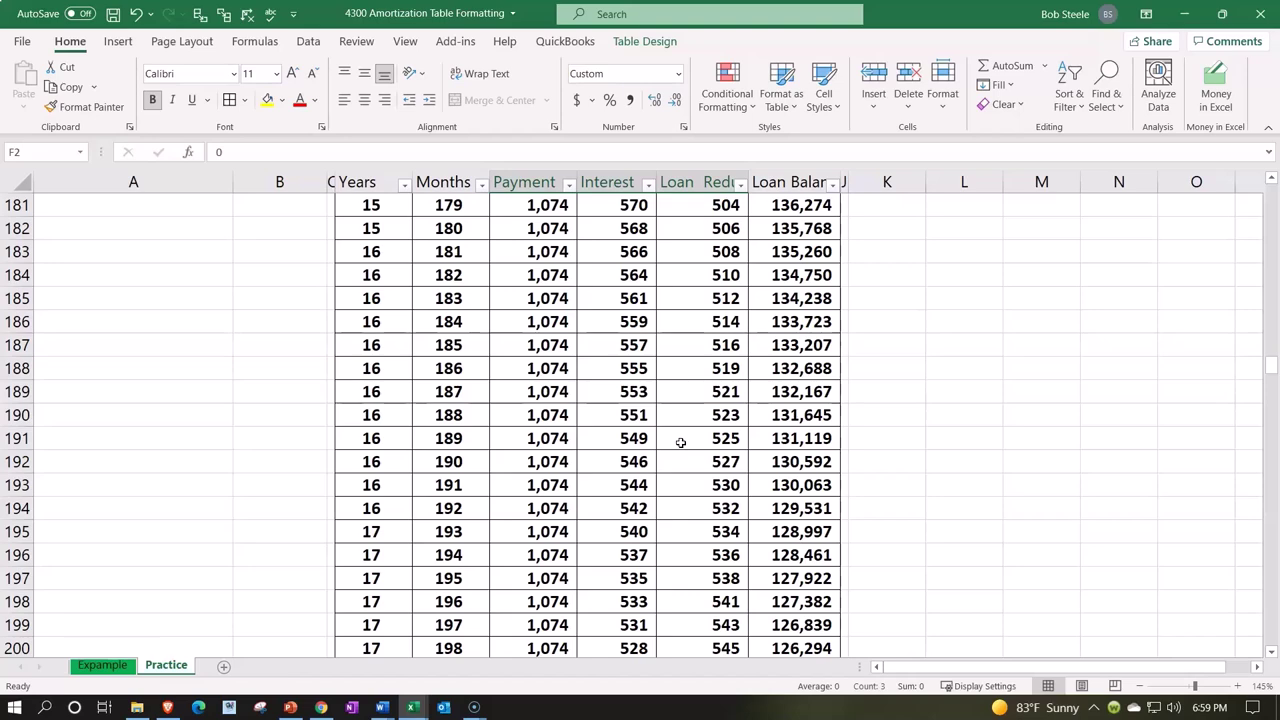
scroll(680, 442, "down", 20)
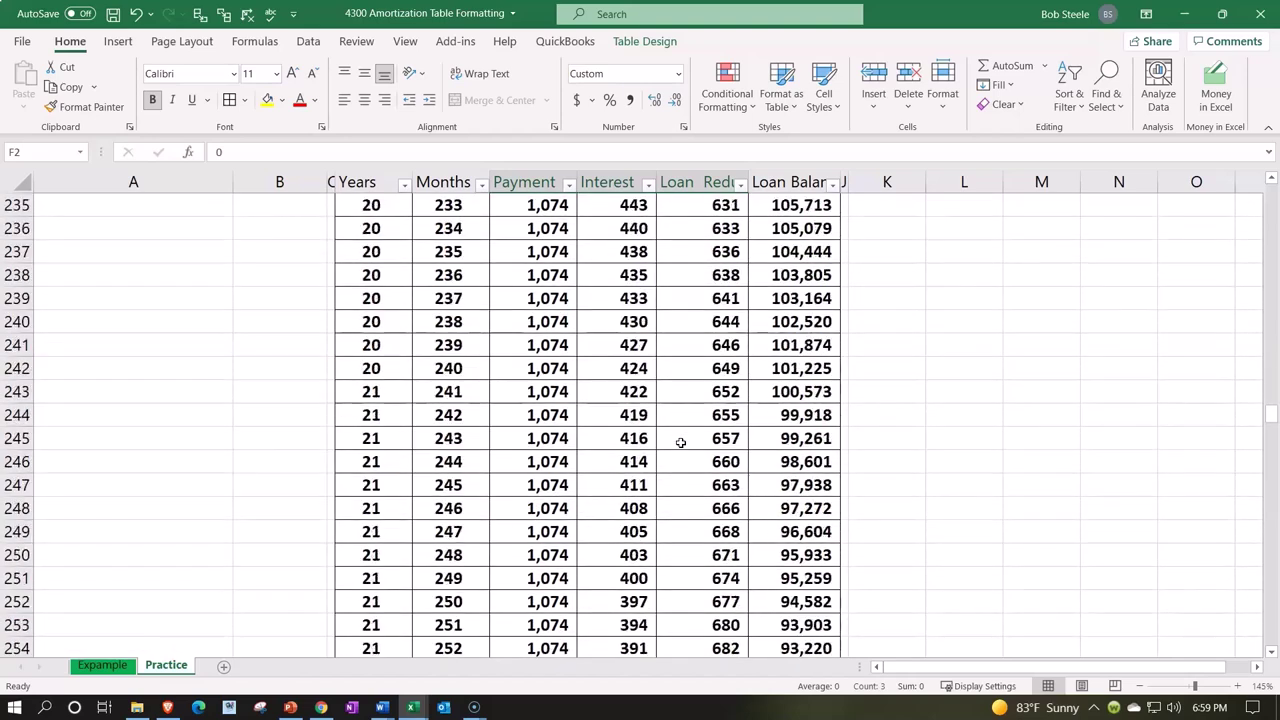
scroll(680, 442, "down", 20)
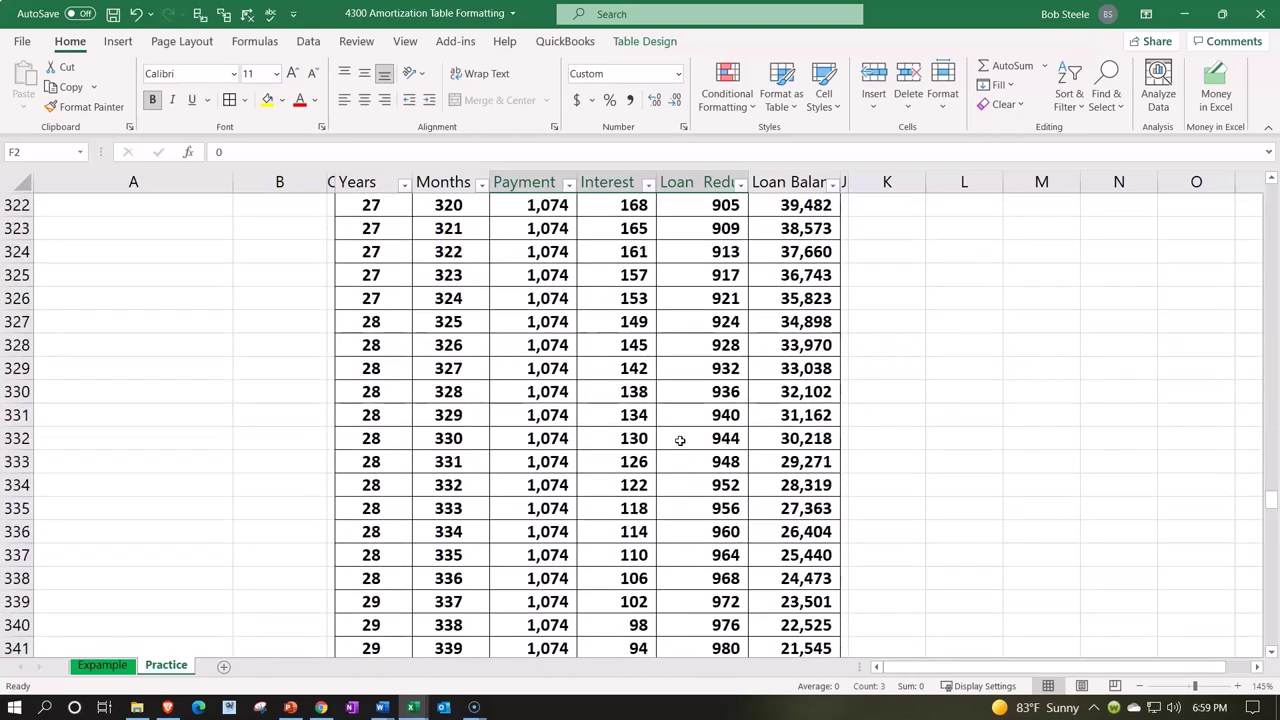
scroll(680, 441, "up", 4)
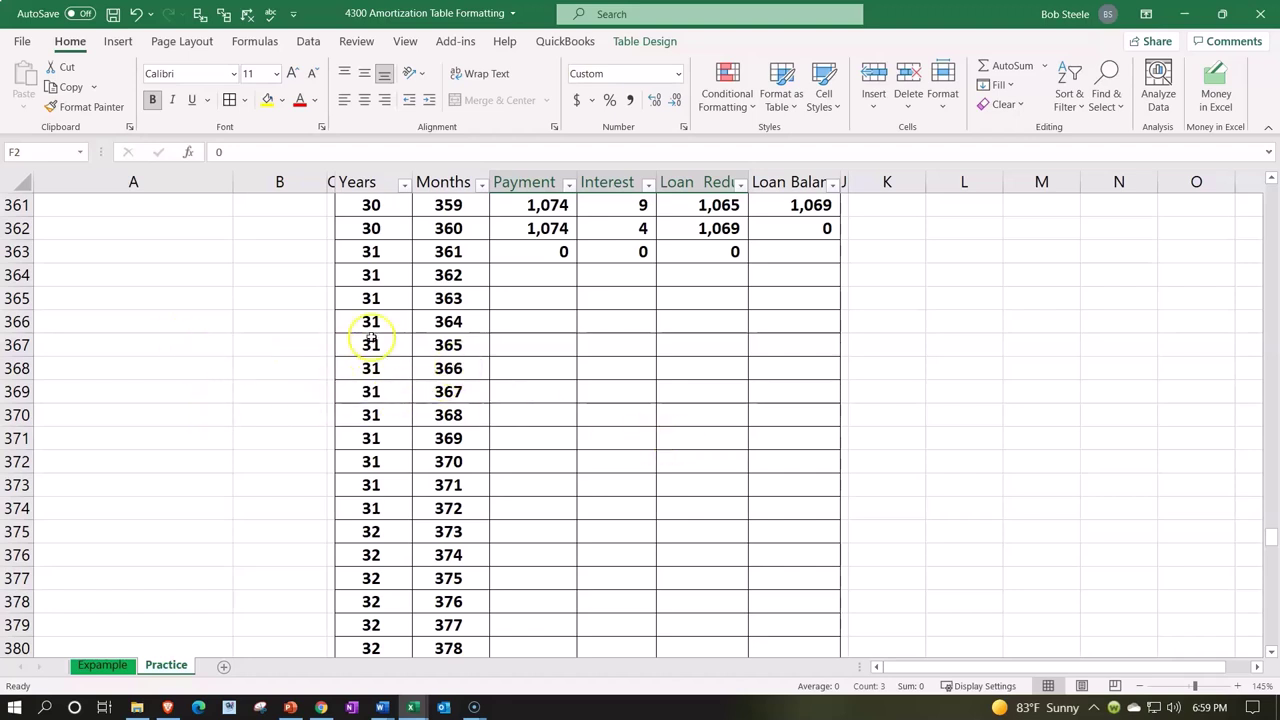
scroll(368, 340, "down", 20)
scroll(371, 340, "down", 16)
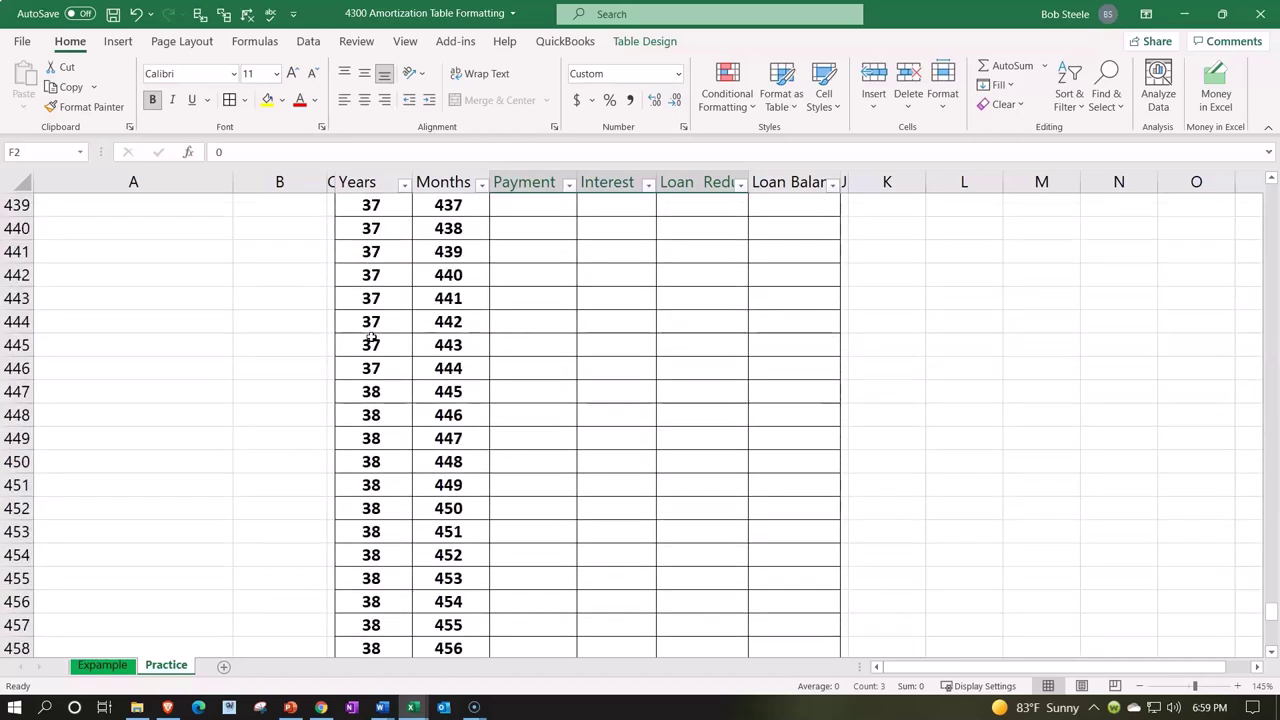
scroll(441, 435, "up", 20)
scroll(430, 438, "up", 16)
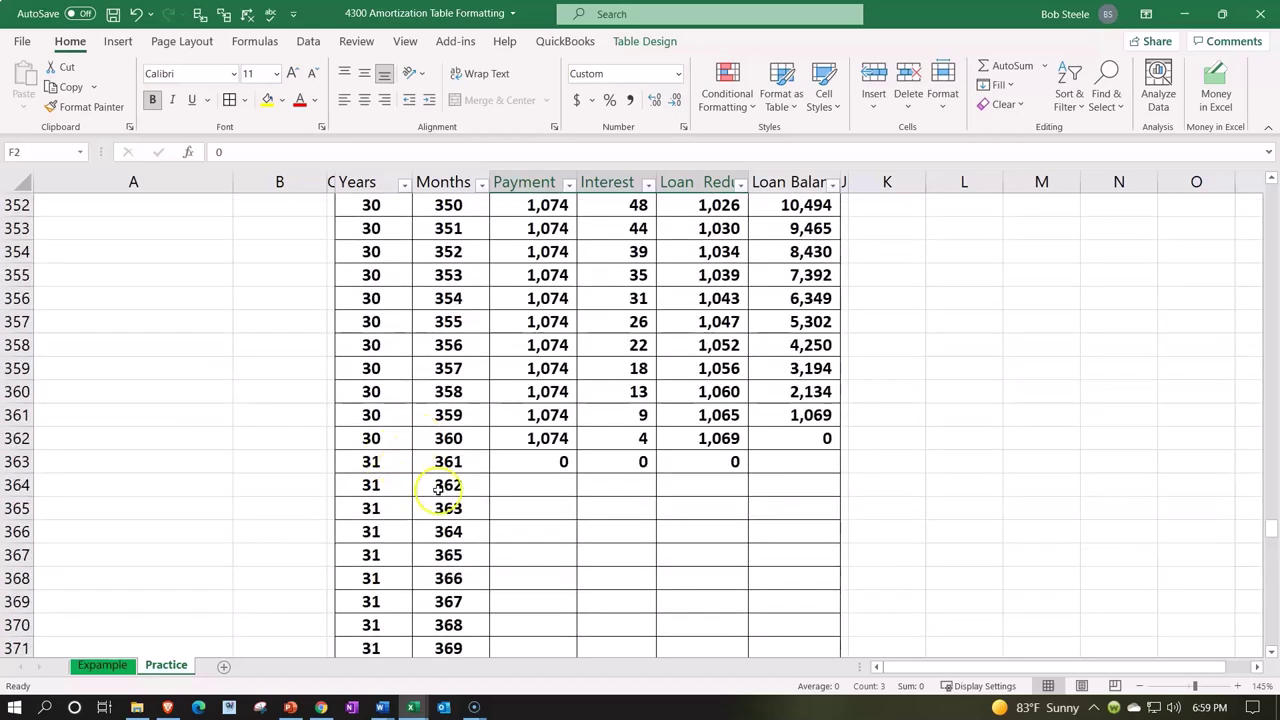
Hide rows 363 through 482, the unused months between month 360 and the Total row.
left_click(20, 463)
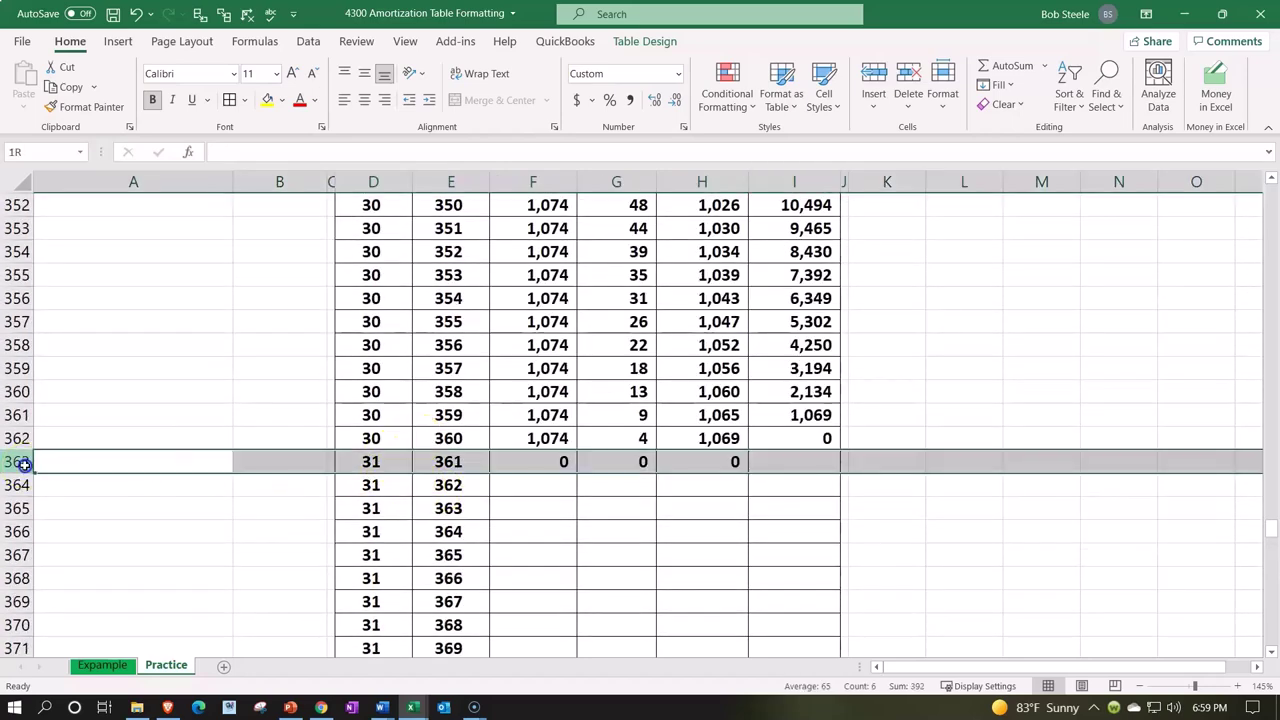
left_click_drag(18, 462, 56, 575)
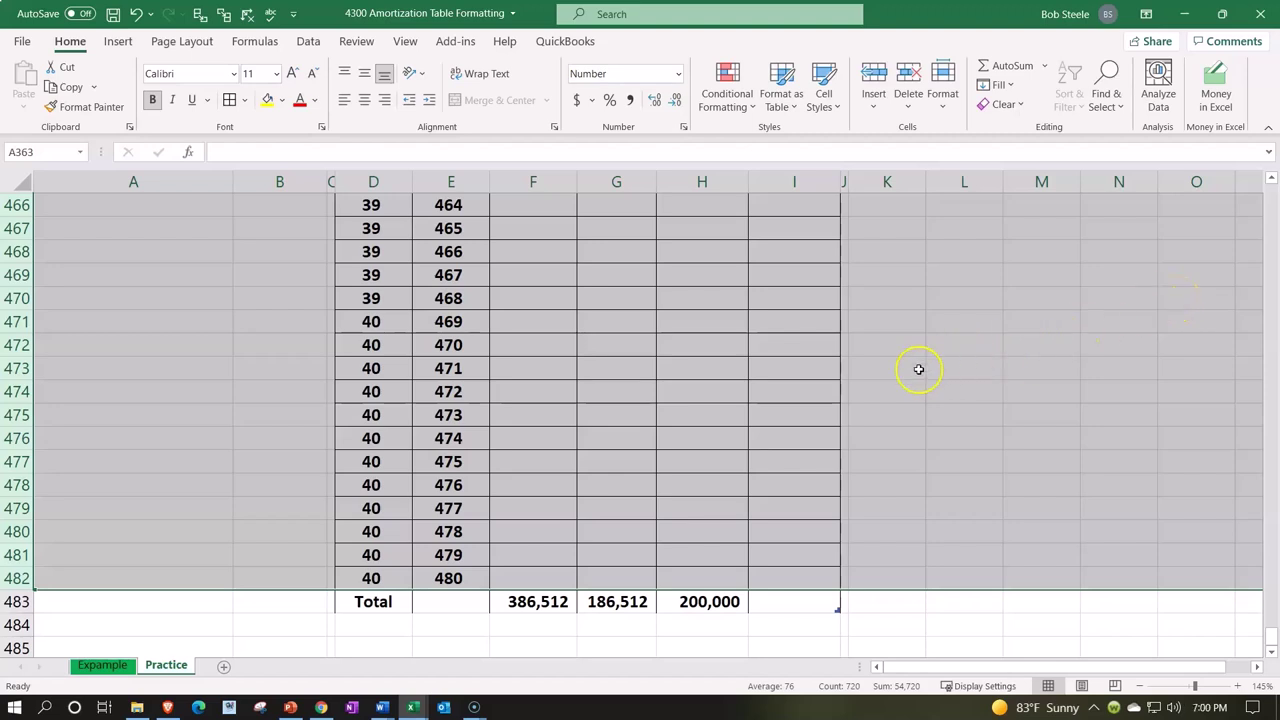
right_click(918, 369)
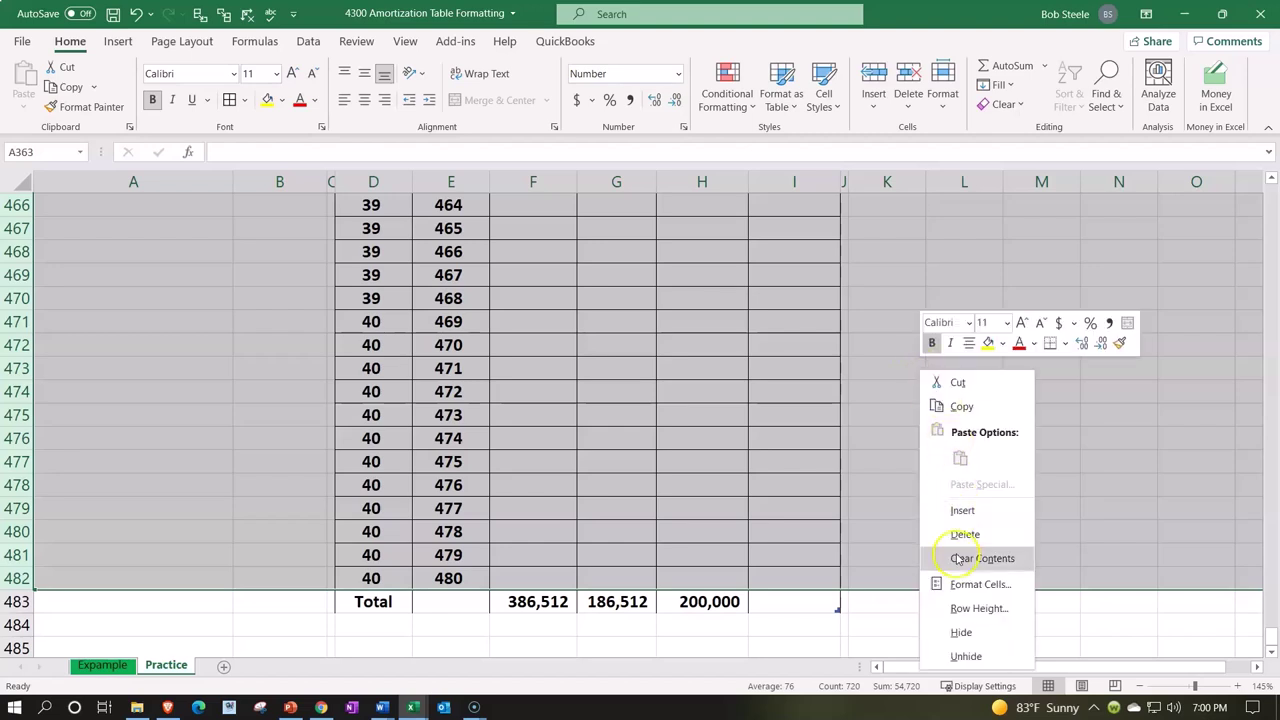
left_click(958, 632)
left_click(515, 459)
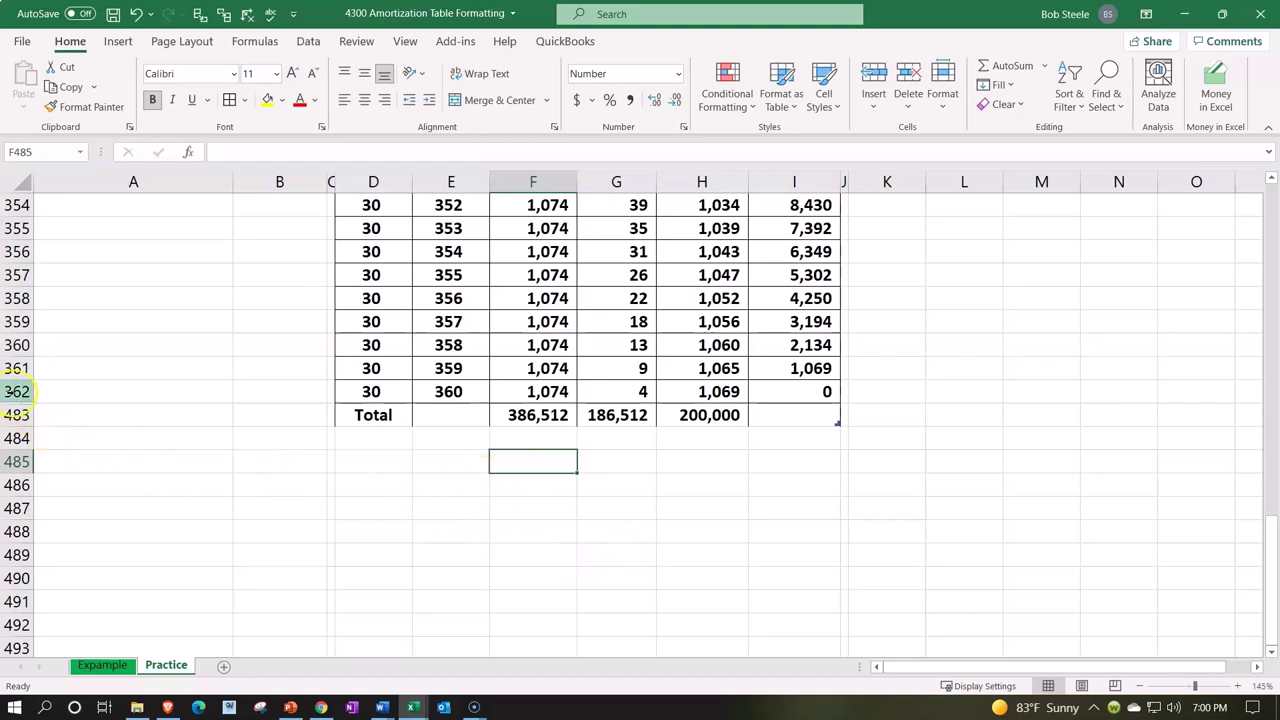
Unhide the rows between row 362 and the Total row 483.
left_click(12, 392)
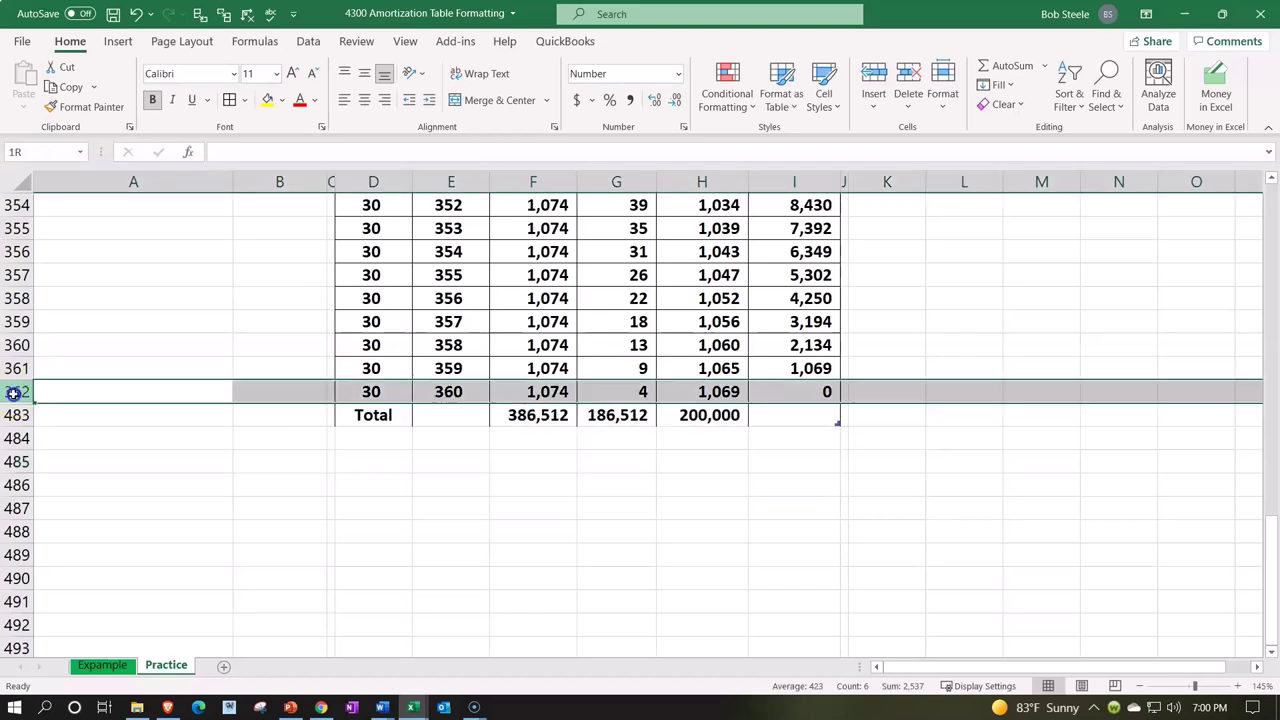
left_click_drag(12, 392, 12, 415)
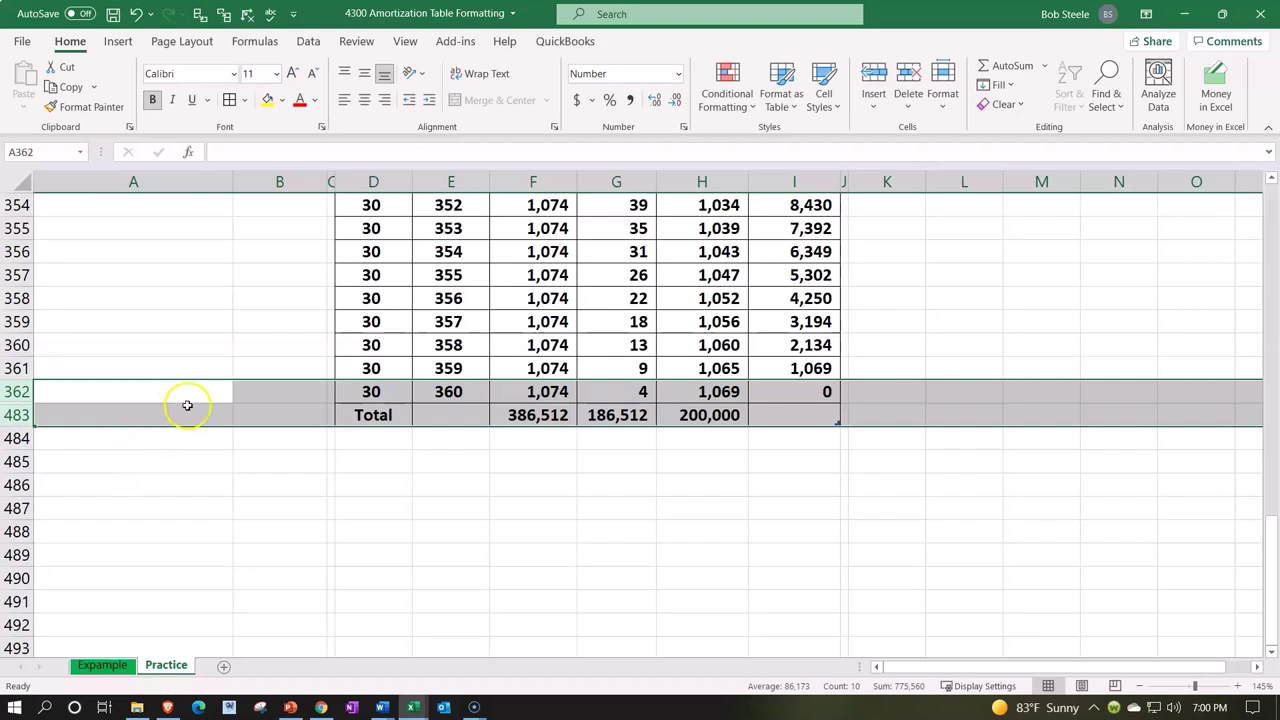
right_click(280, 404)
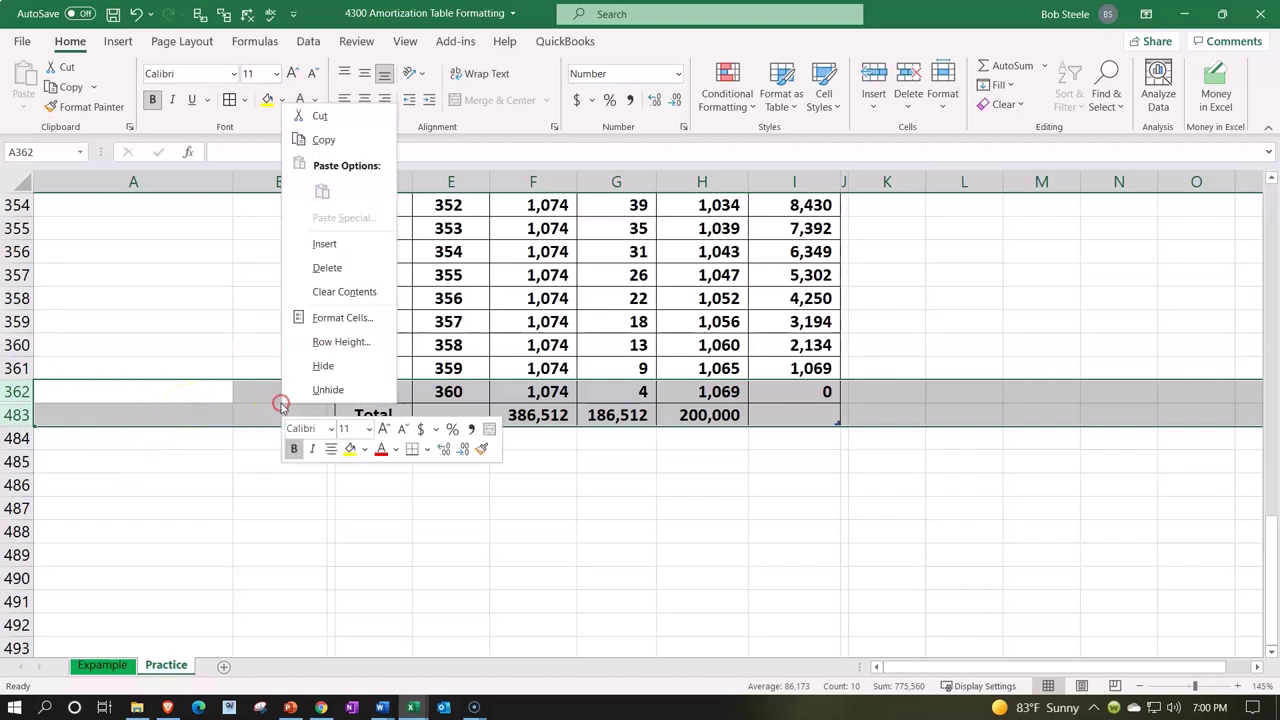
left_click(326, 389)
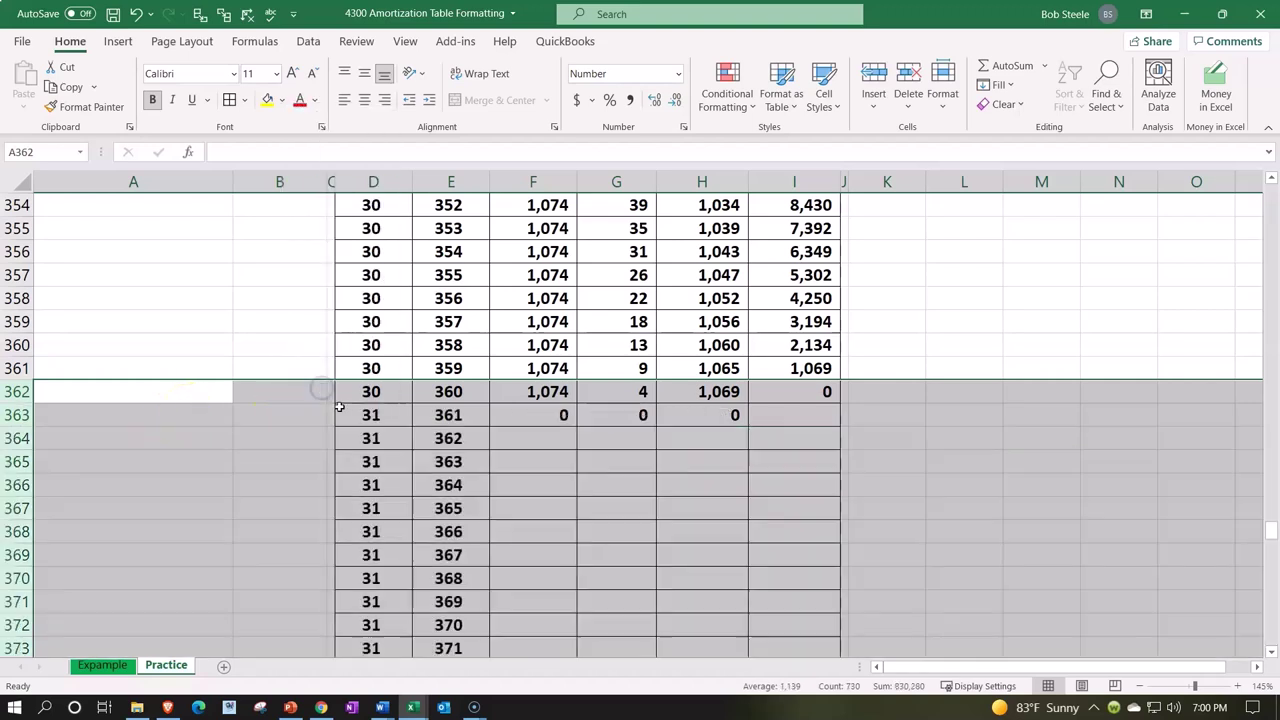
left_click(831, 581)
Set the loan's Years value in B5 to 10.
left_click_drag(1273, 533, 1272, 190)
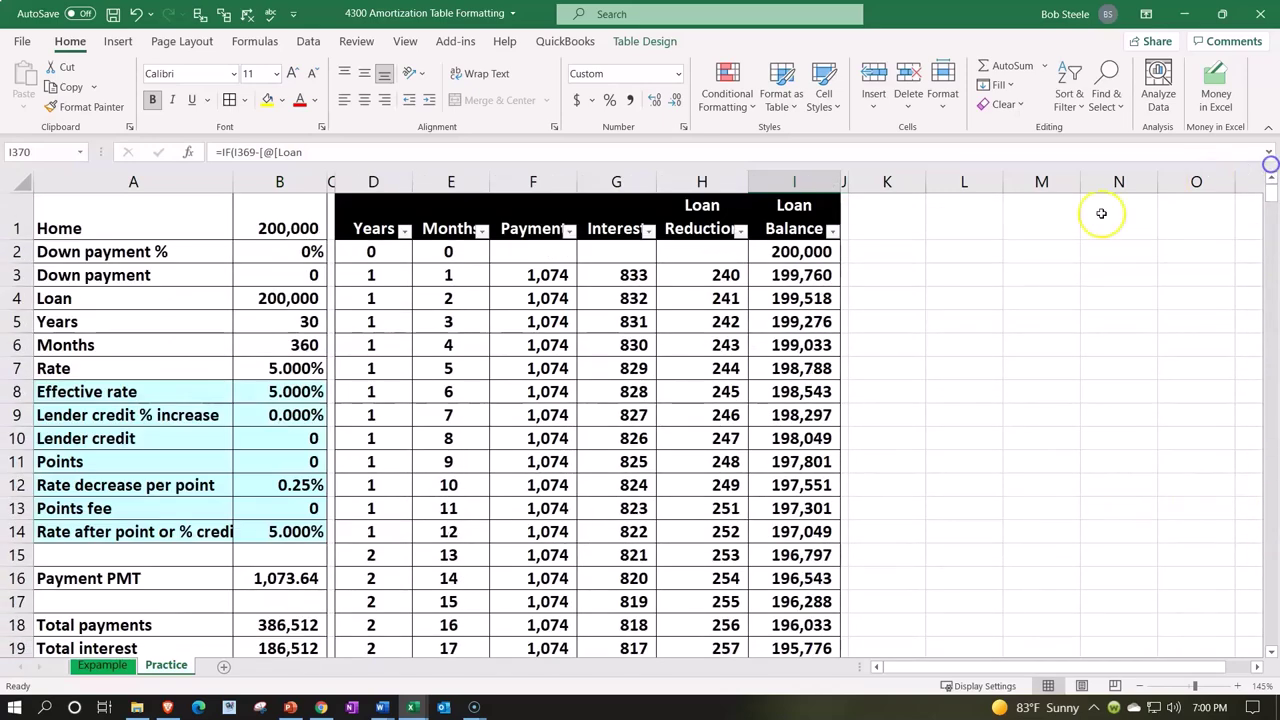
left_click(308, 322)
left_click(339, 322)
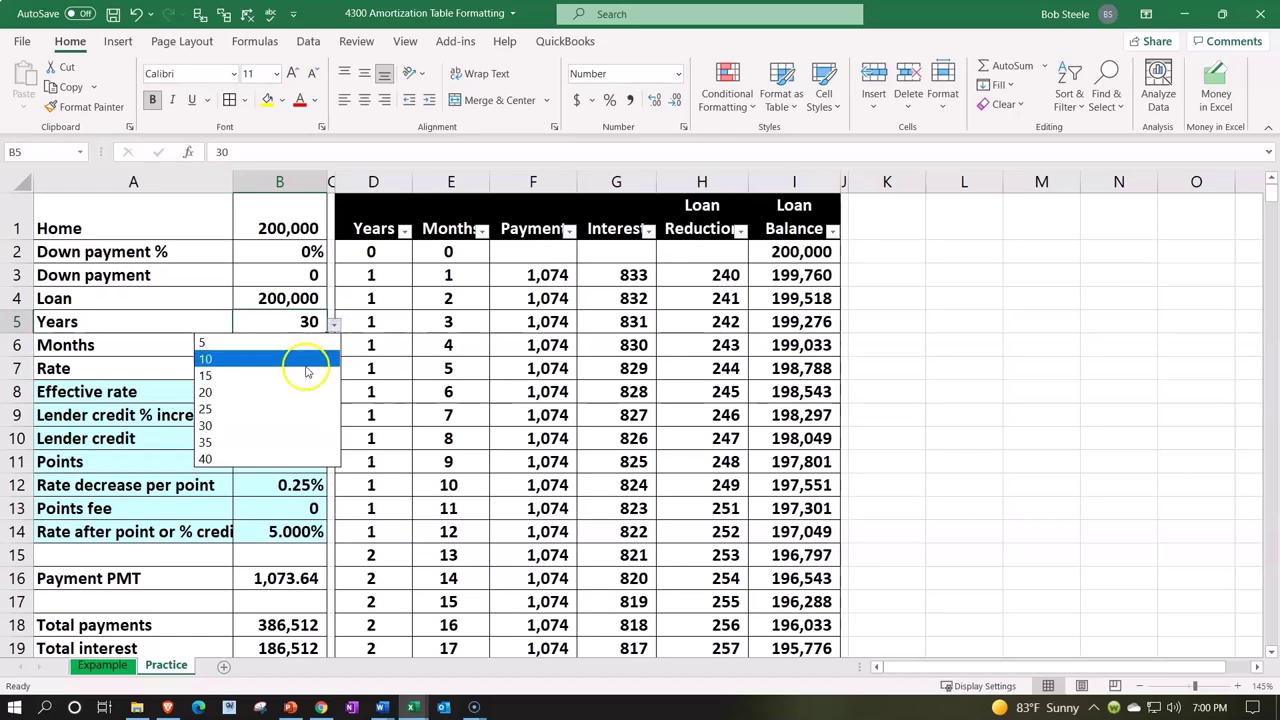
left_click(305, 359)
Check the table around the month 120 payoff, the rows after it, and the Payment total in row 483.
left_click(530, 405)
scroll(553, 405, "down", 20)
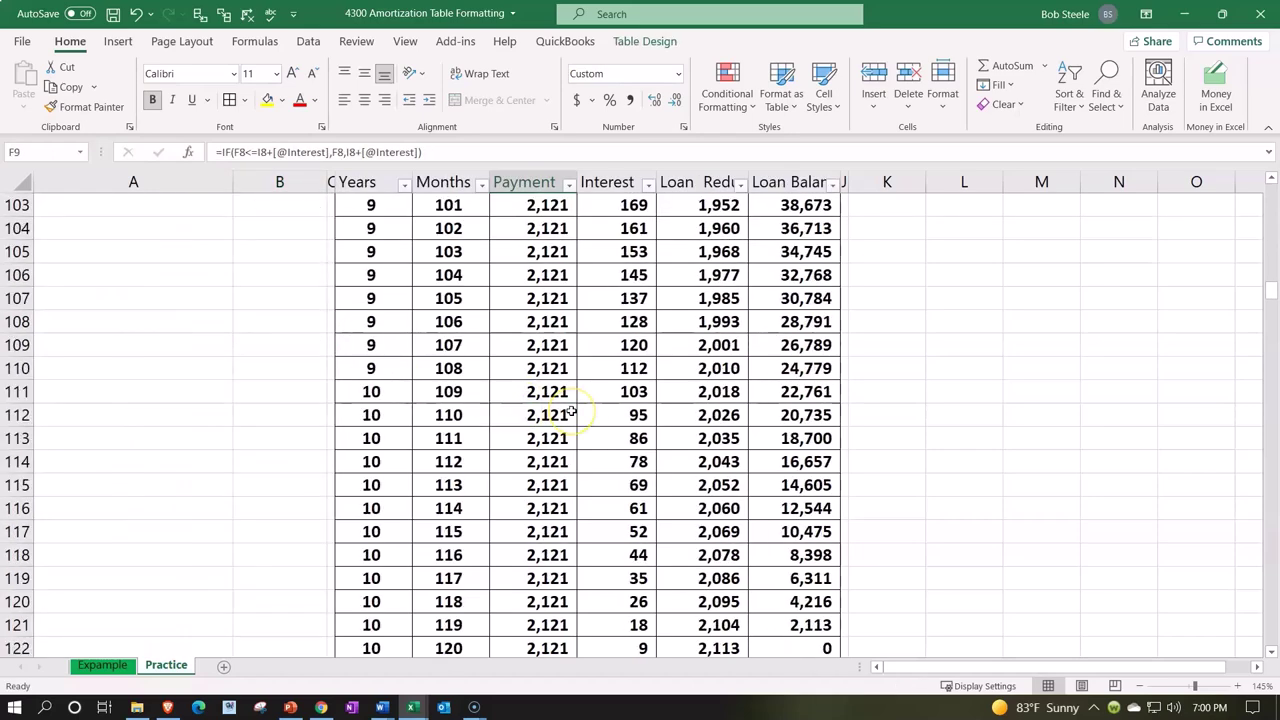
scroll(570, 411, "down", 10)
scroll(570, 409, "up", 4)
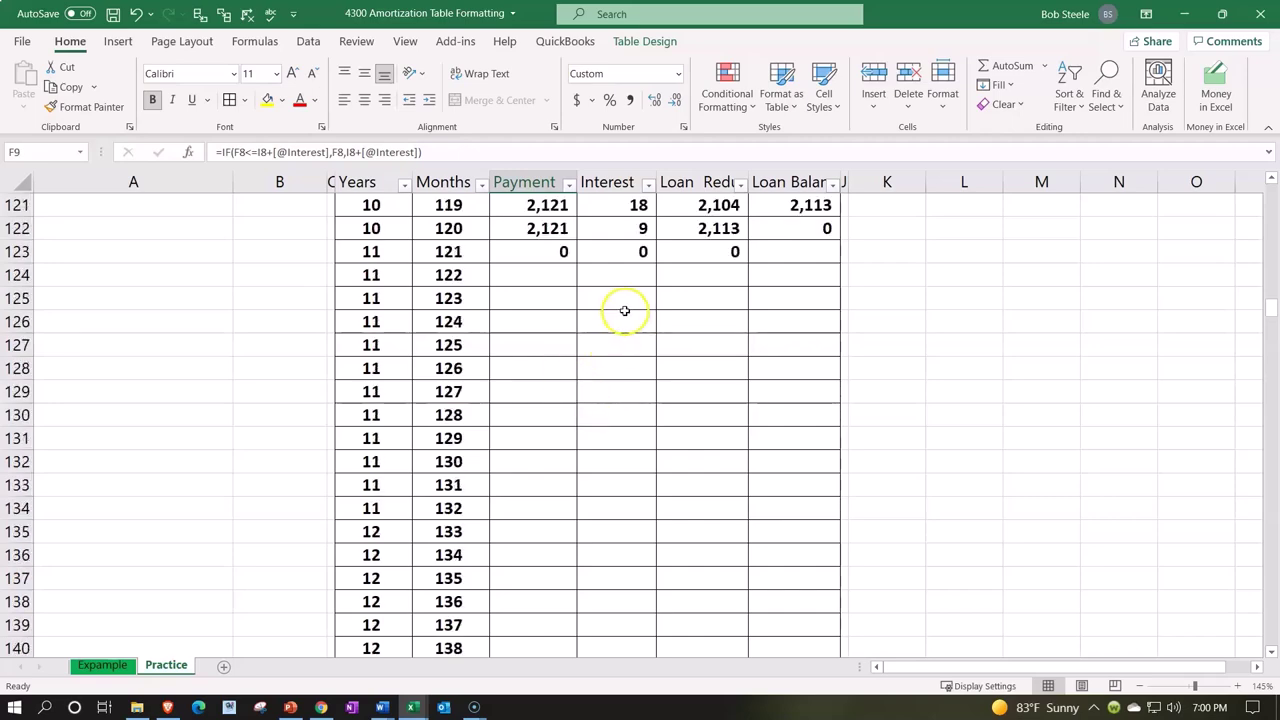
scroll(600, 355, "down", 6)
scroll(614, 364, "down", 20)
scroll(614, 359, "down", 20)
scroll(614, 359, "down", 20)
scroll(614, 365, "up", 4)
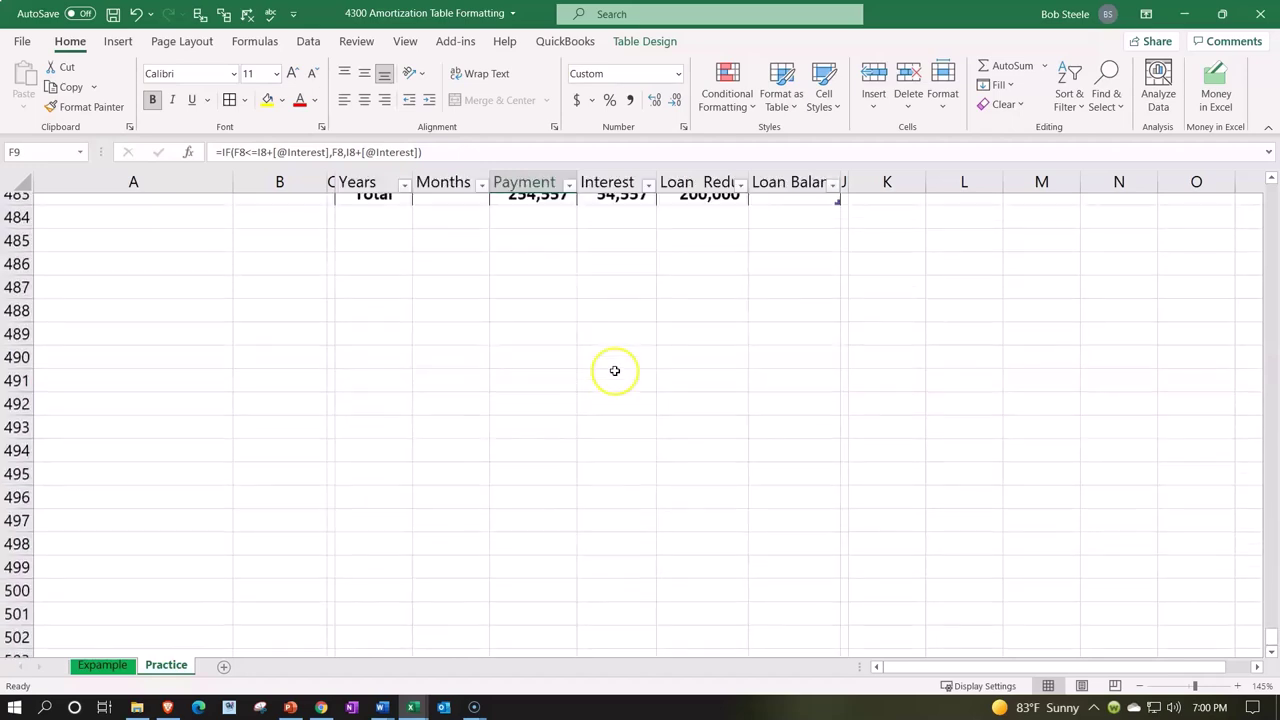
scroll(614, 371, "up", 5)
left_click(555, 531)
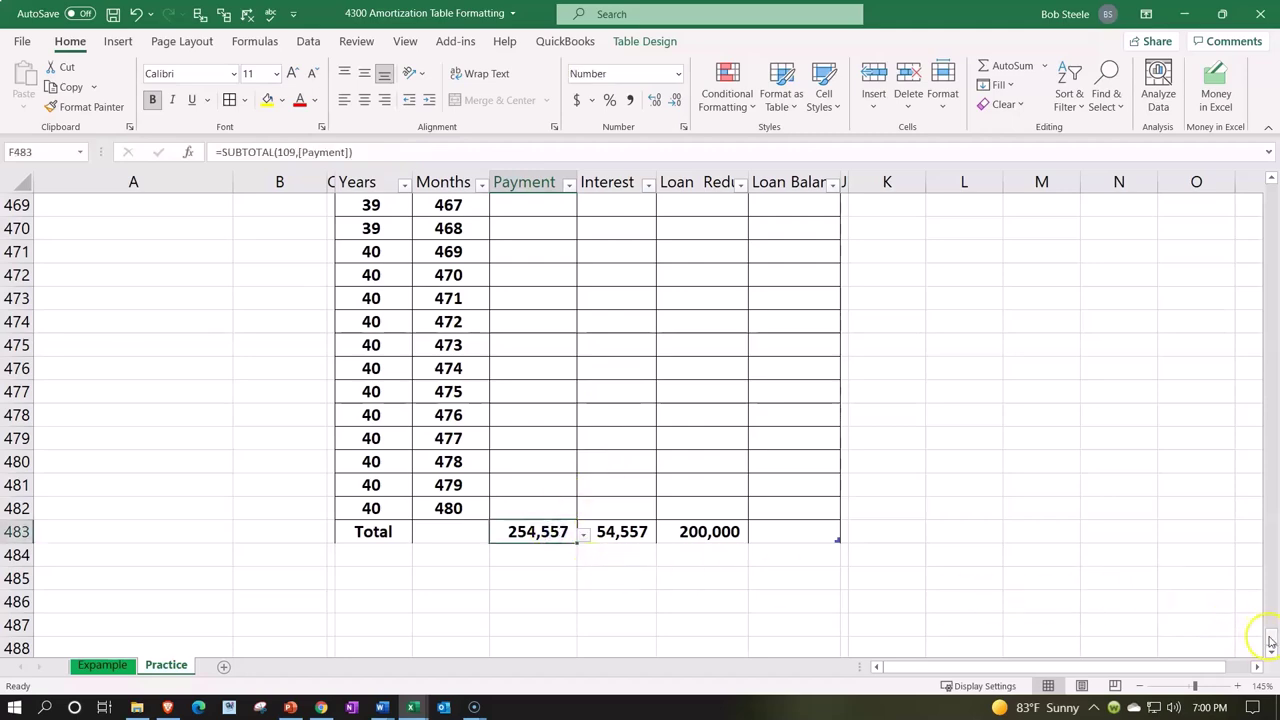
Inspect the Total payments formula in B18 to compare it with the table's Payment total.
left_click_drag(1271, 627, 1271, 200)
left_click(357, 463)
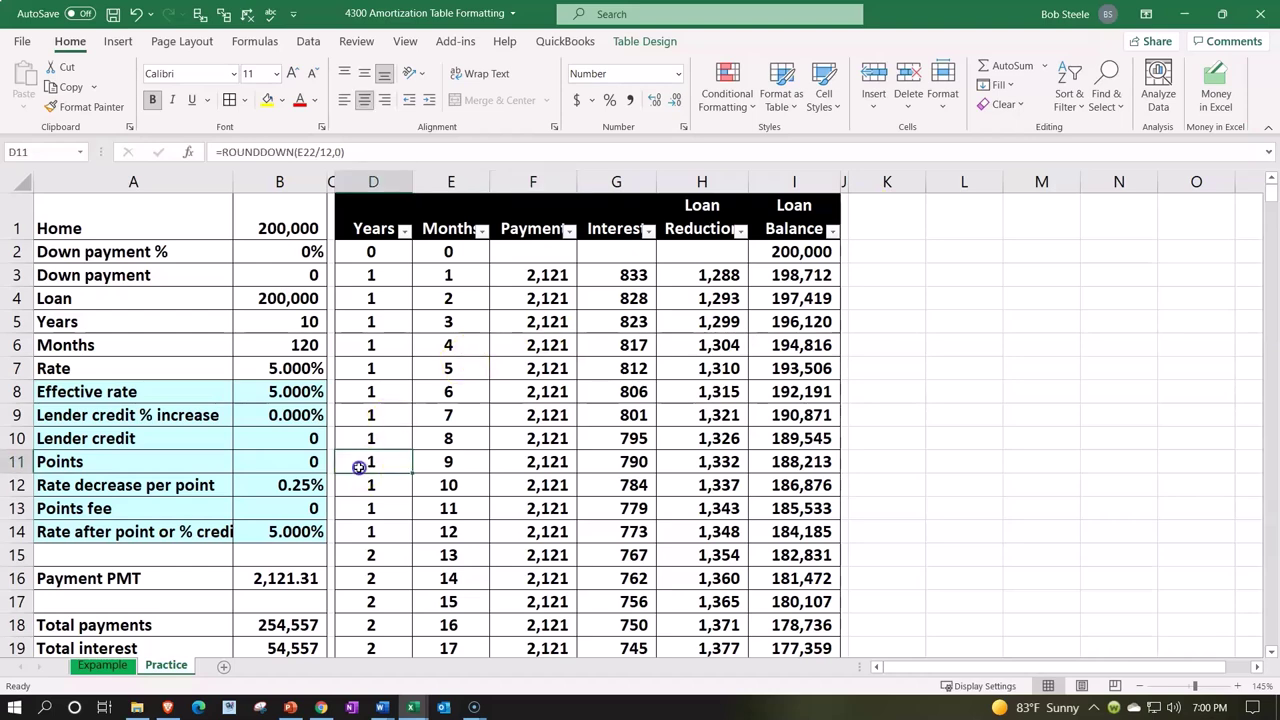
scroll(358, 467, "down", 1)
scroll(358, 467, "down", 2)
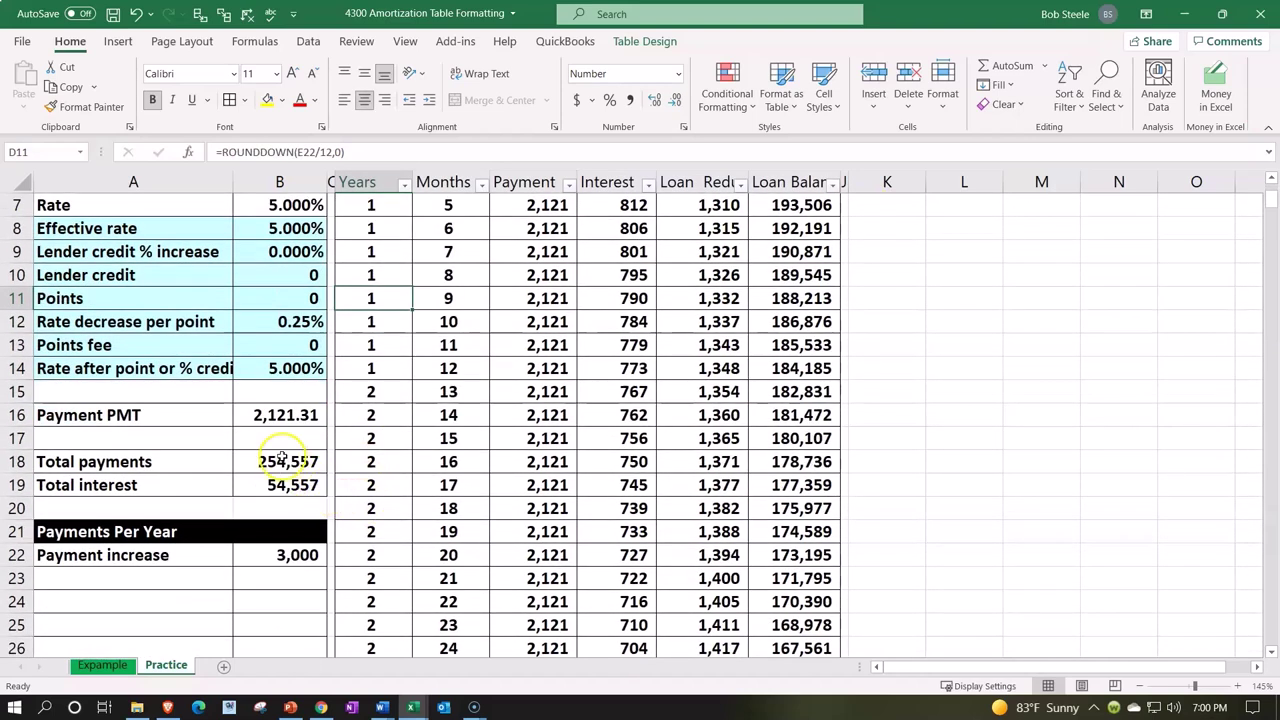
left_click(284, 457)
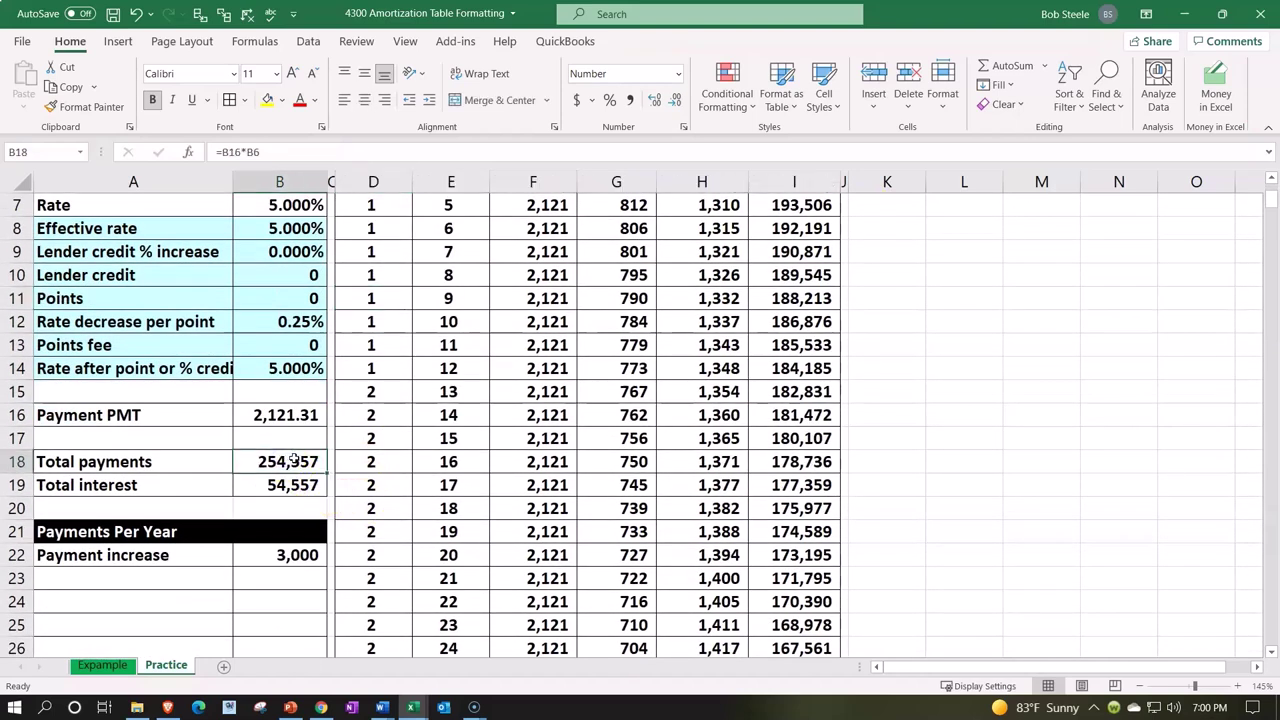
Review the IF formula in the month 3 Payment cell, F5, and leave it as it is.
scroll(389, 507, "up", 2)
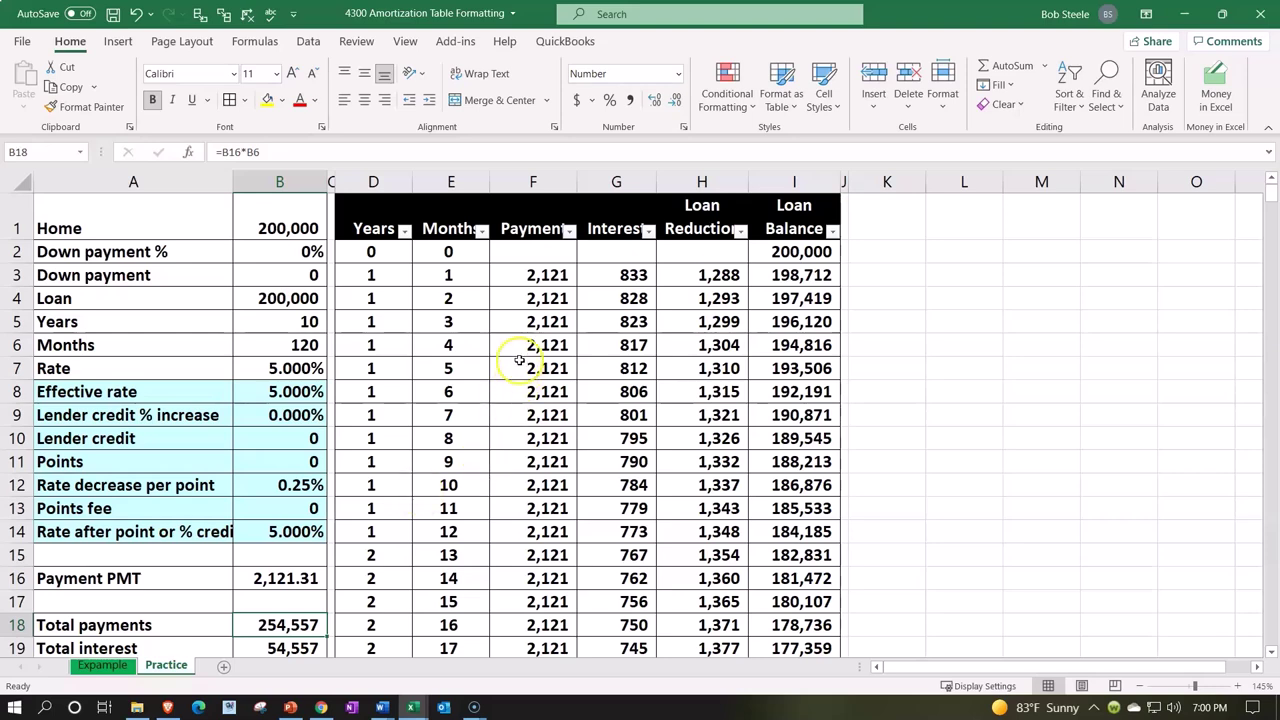
double_click(528, 321)
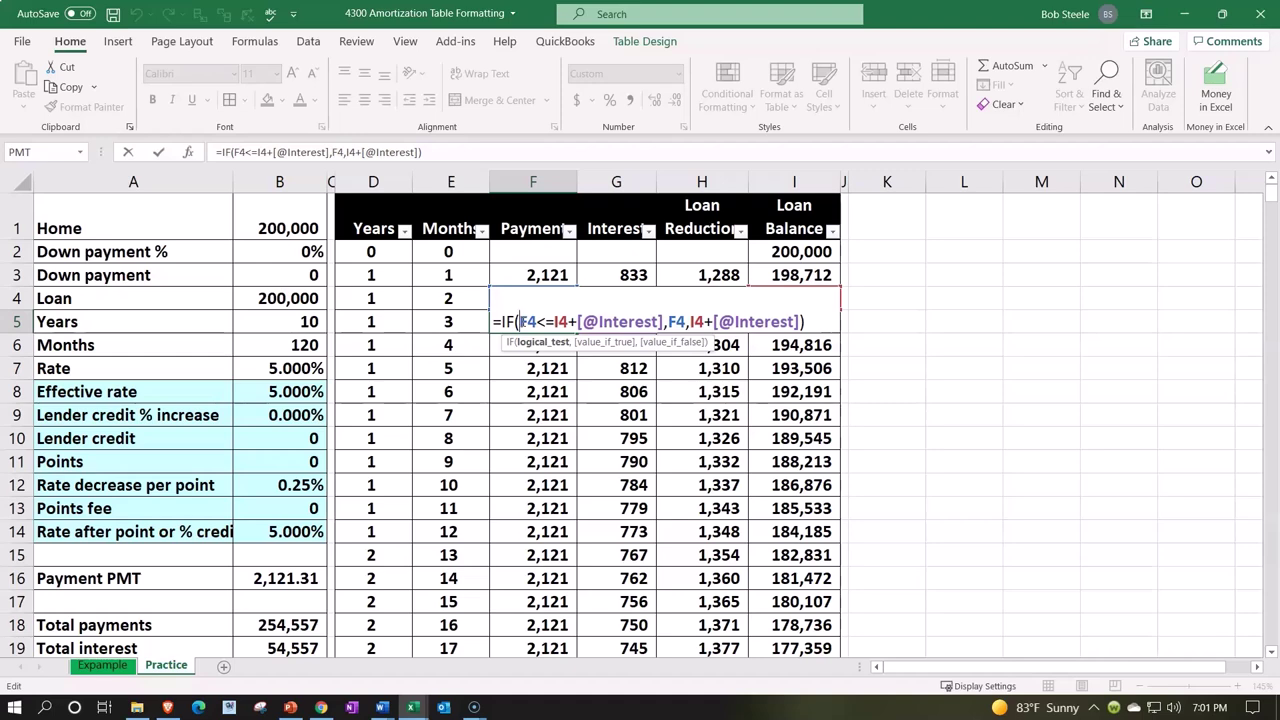
key("Return")
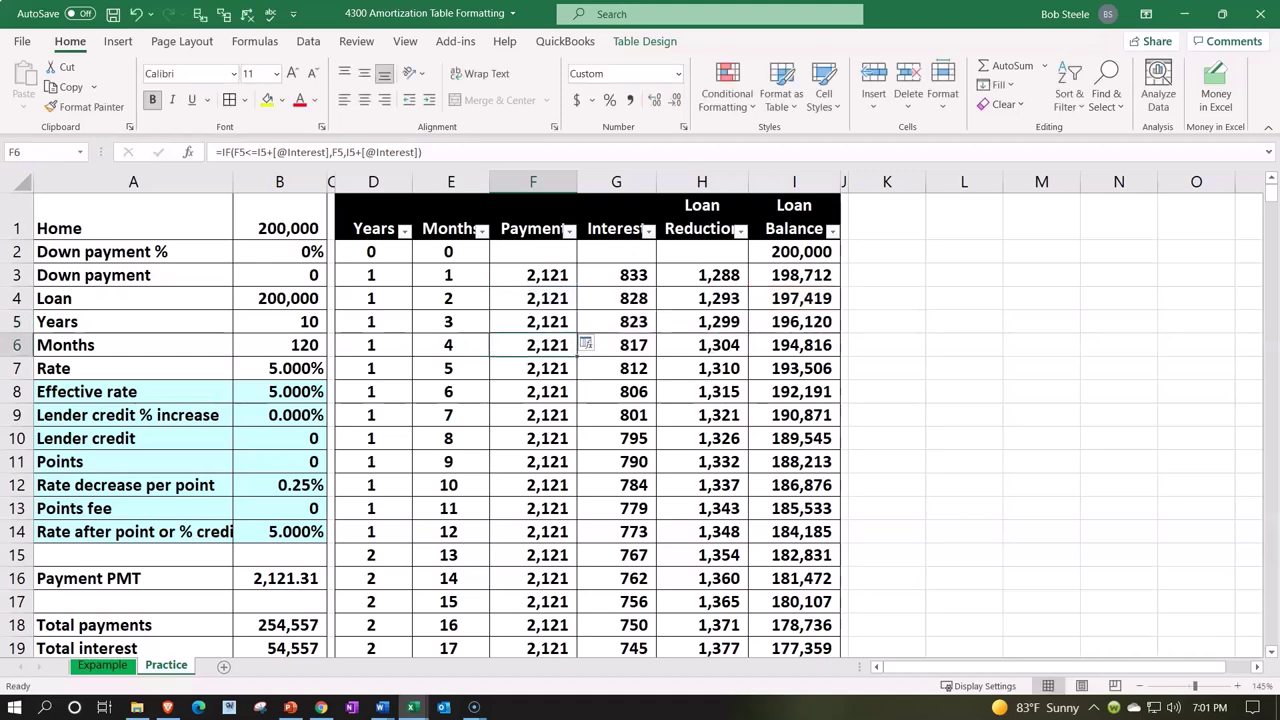